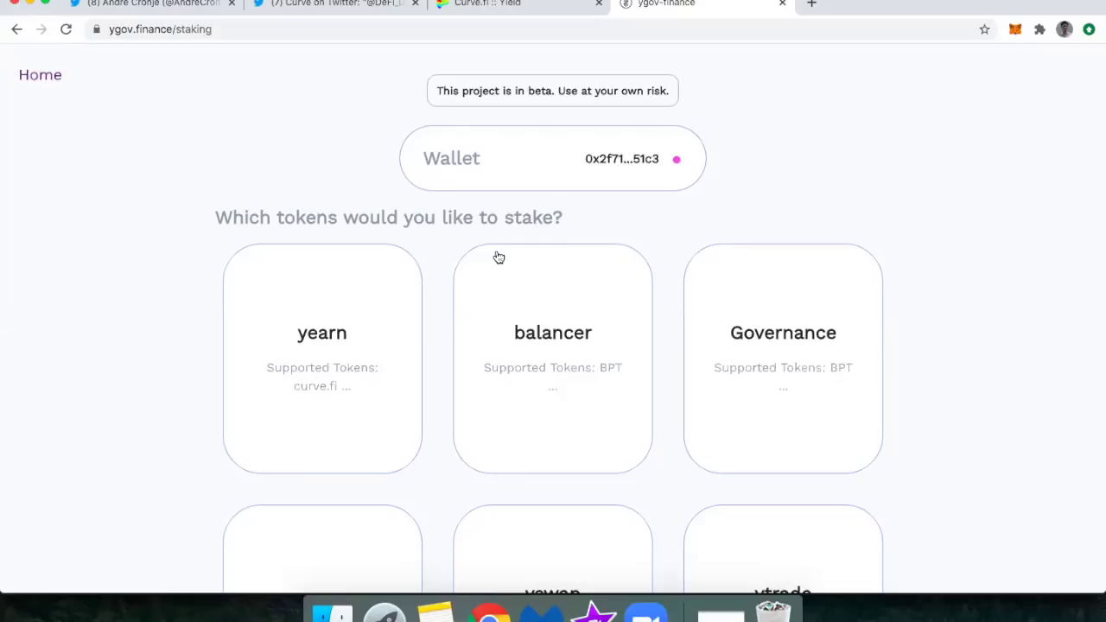
Review the yearn.finance developer's Twitter profile and Curve's tweet about minting YFI, closing the tweet when finished
left_click(161, 5)
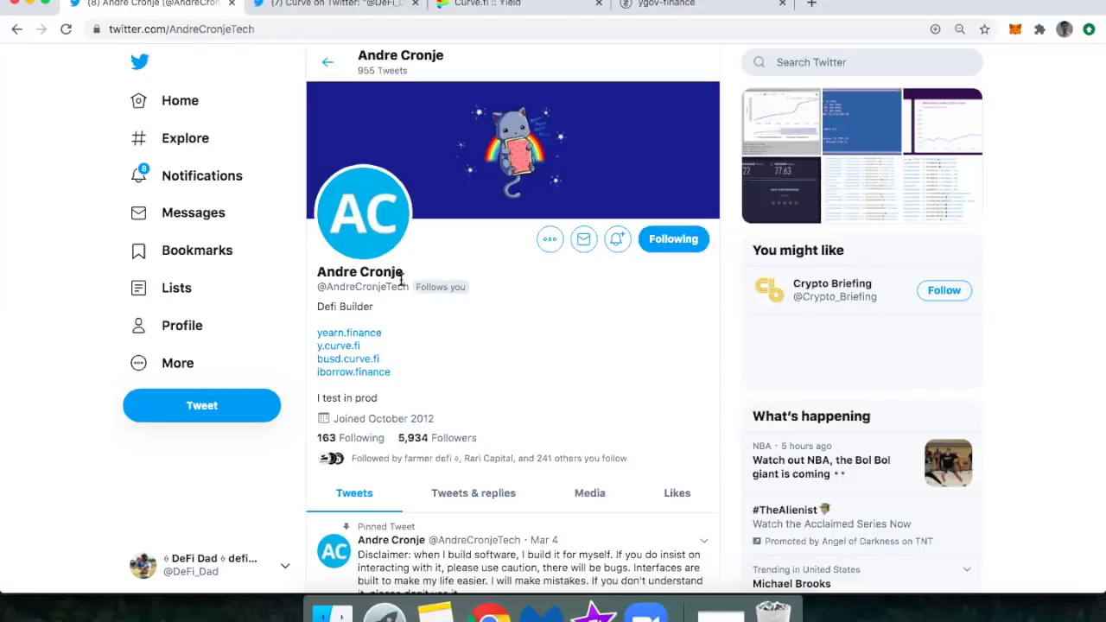
left_click(318, 5)
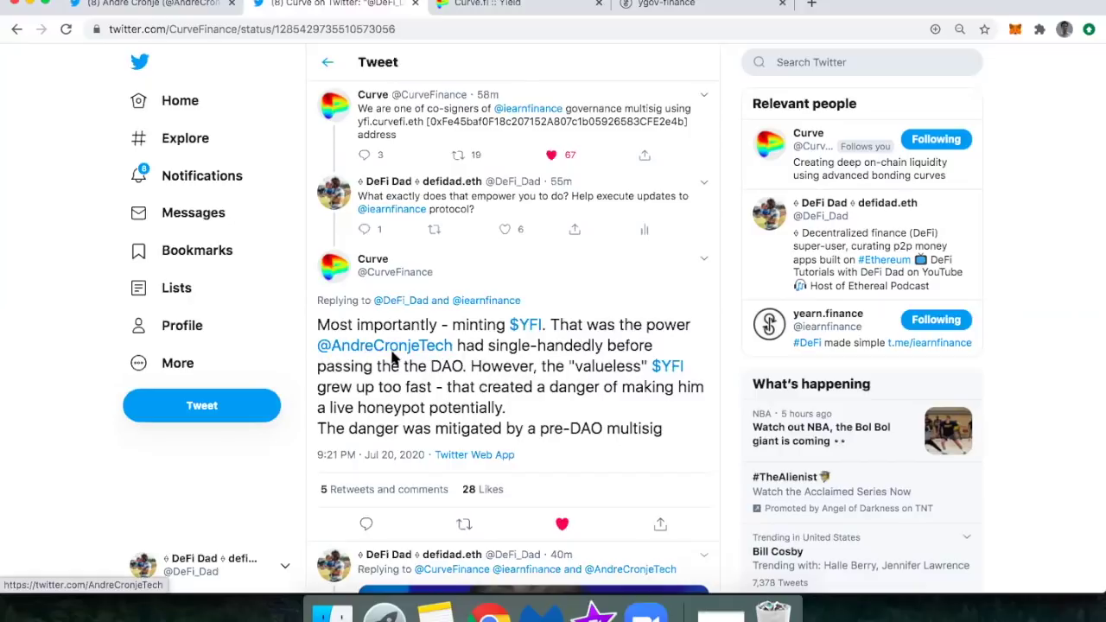
mouse_move(386, 347)
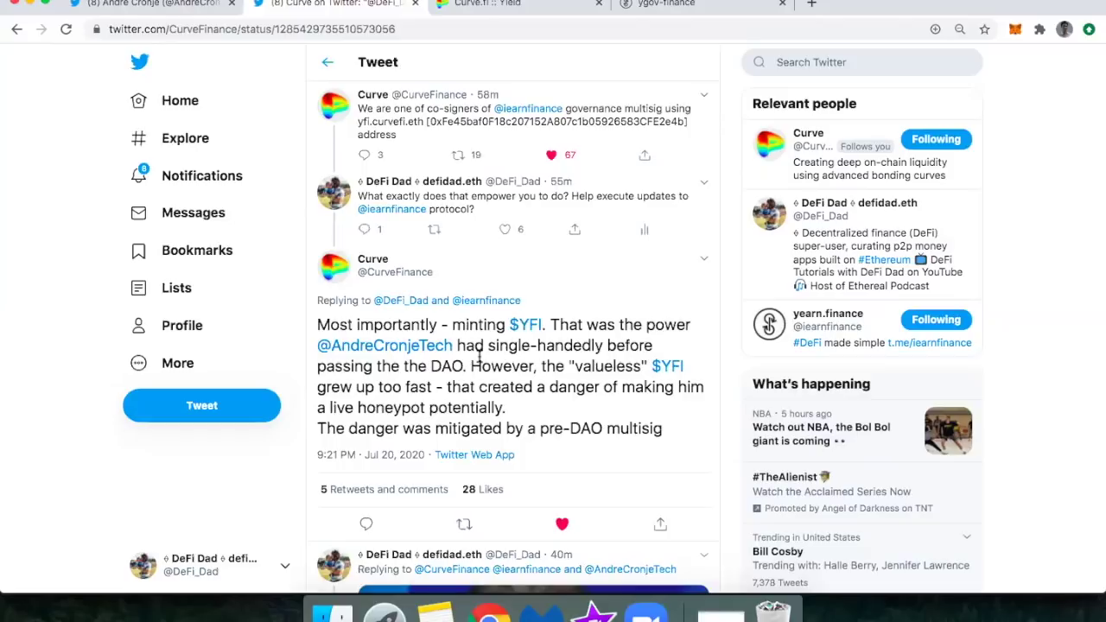
key("super+4")
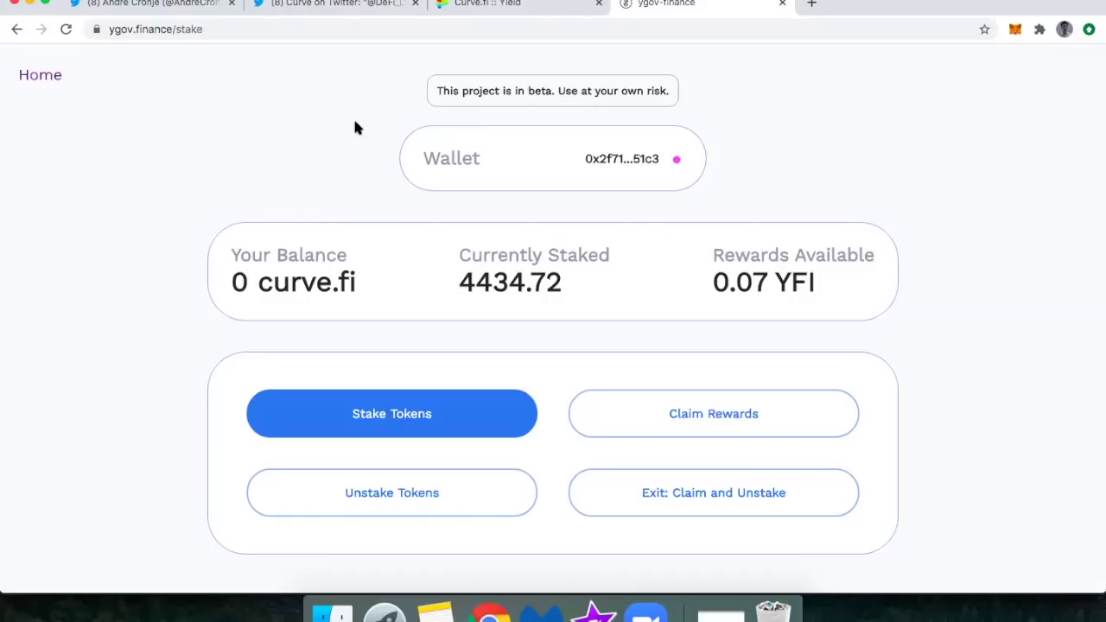
left_click(339, 7)
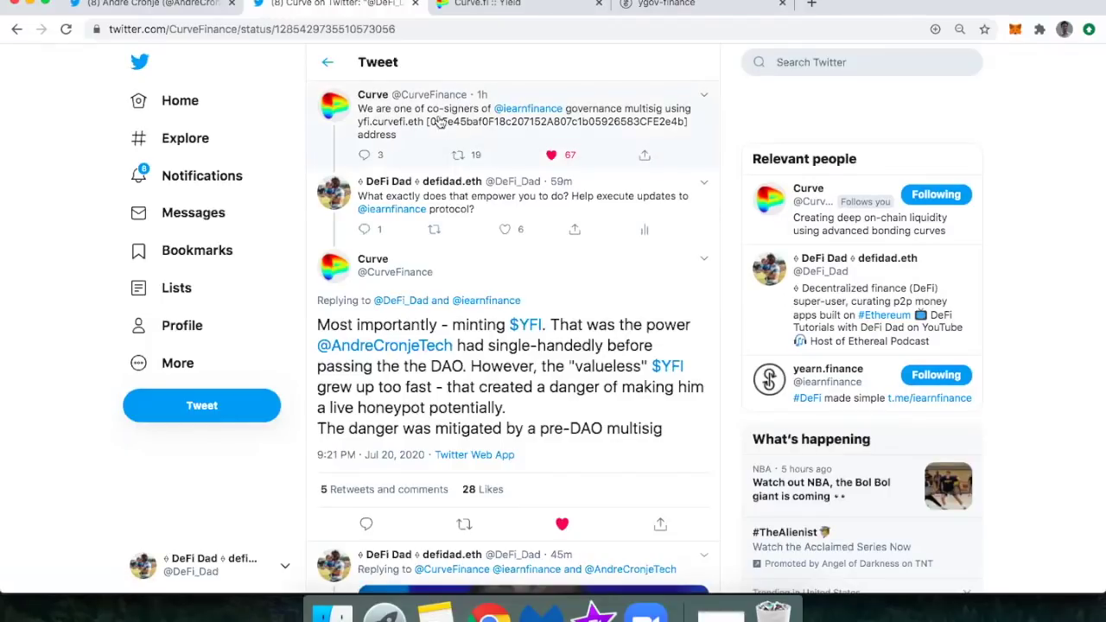
key("super+w")
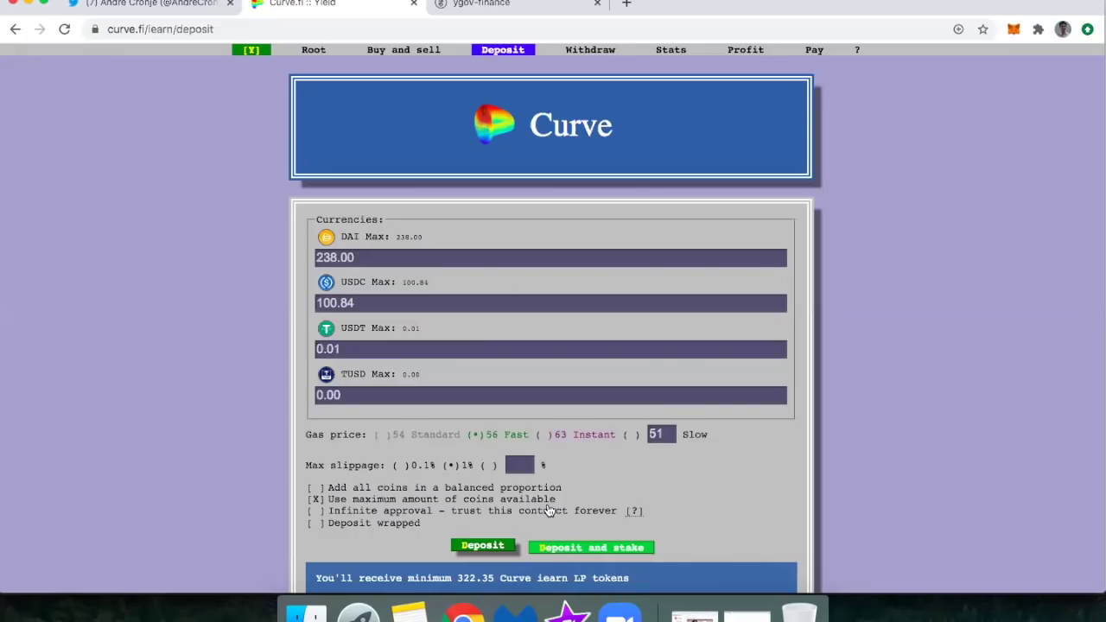
Examine the currency reserves and staked share on Curve's deposit page, and return to the yGov staking site
scroll(549, 511, "down", 5)
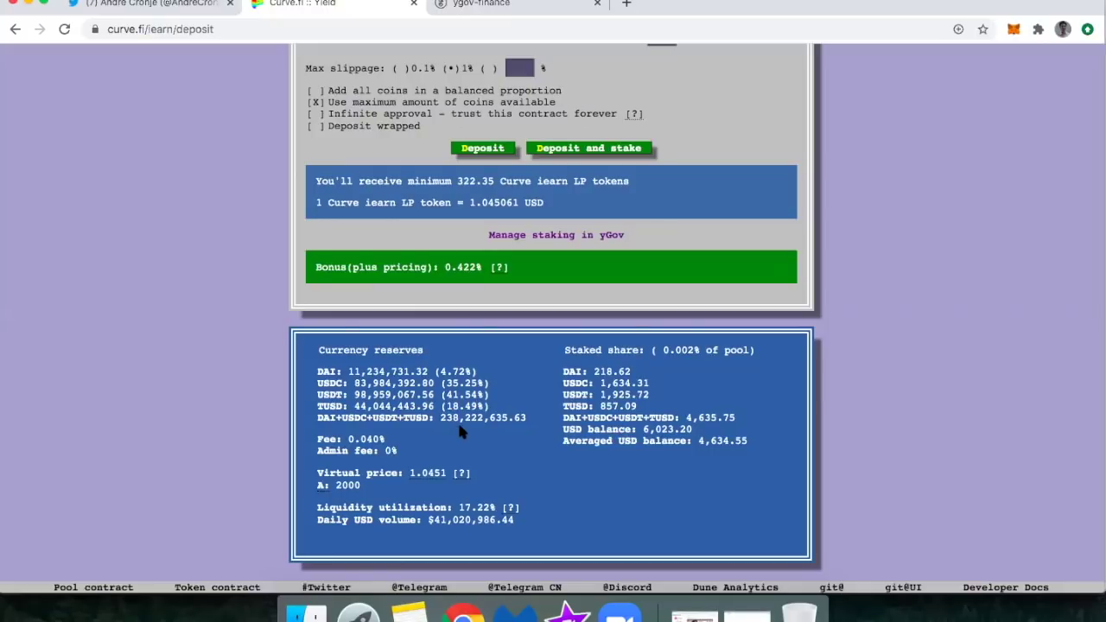
scroll(461, 432, "up", 5)
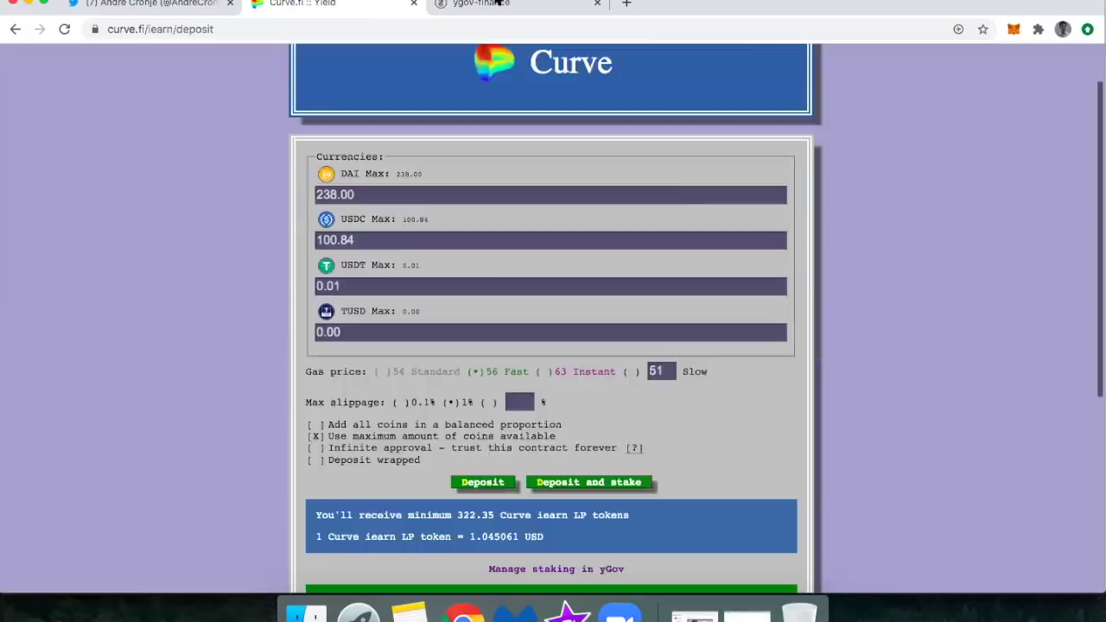
left_click(472, 4)
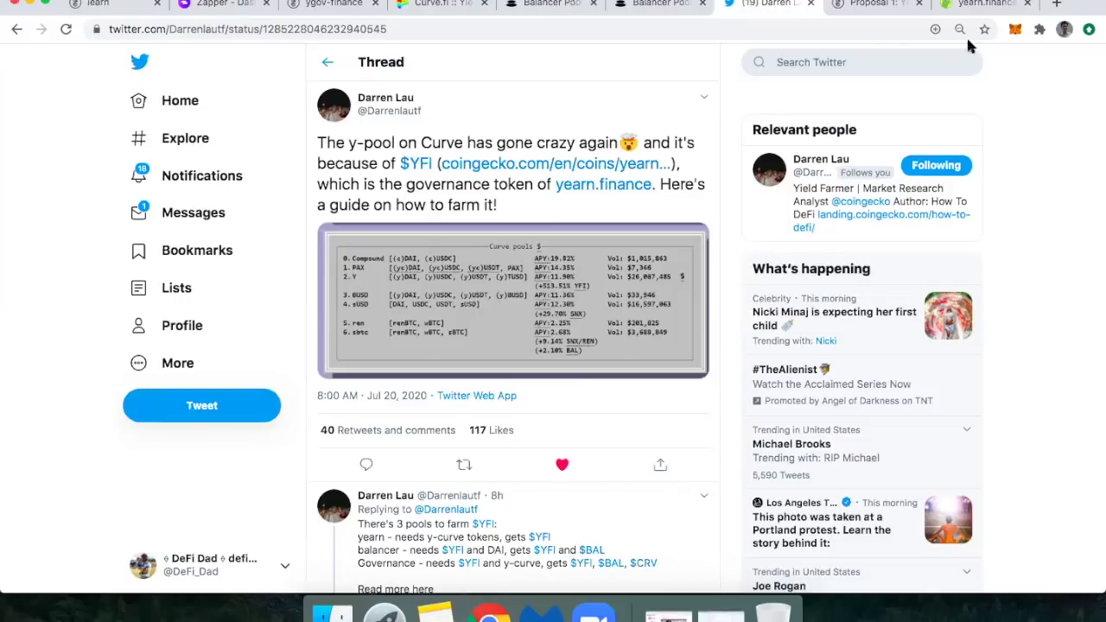
Open the yearn.finance page on CoinGecko and examine the token's price chart and market statistics
left_click(966, 5)
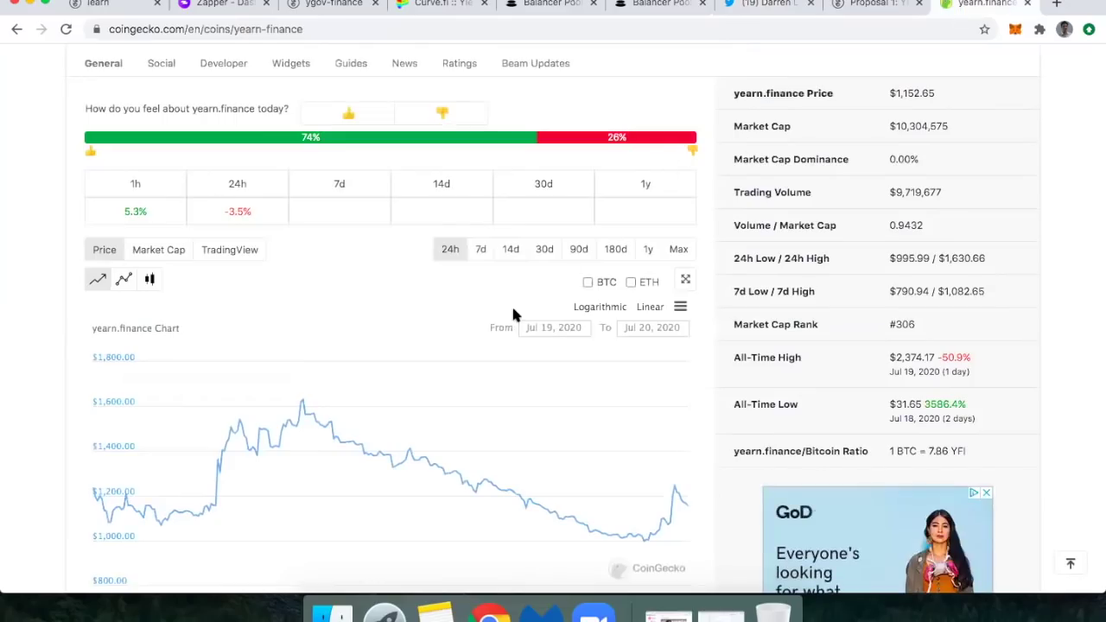
scroll(513, 315, "up", 5)
scroll(513, 314, "down", 3)
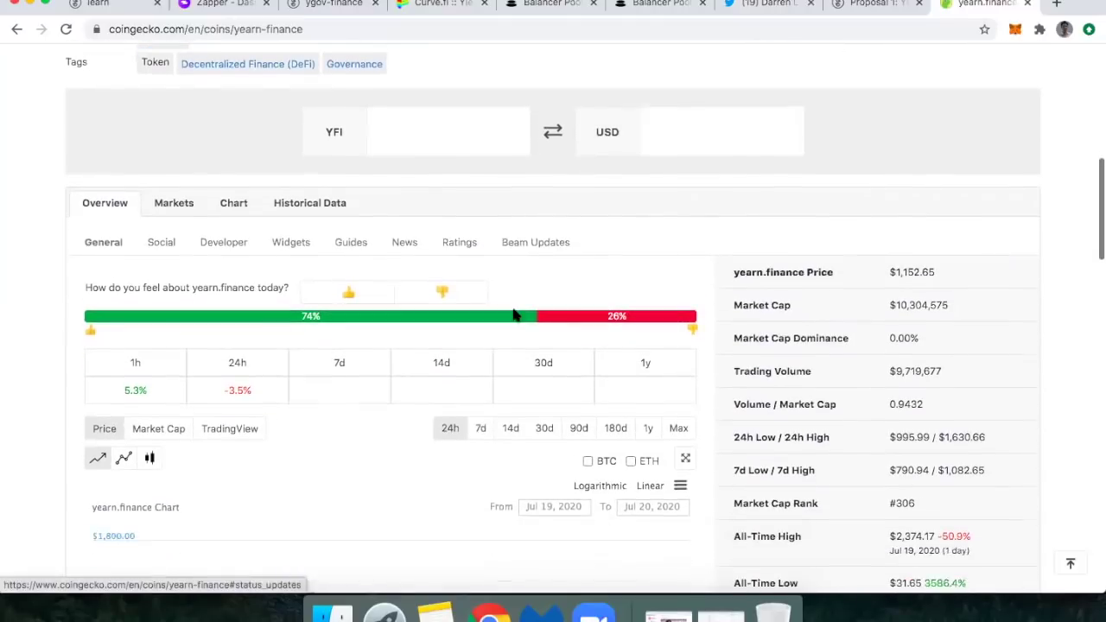
left_click(511, 316)
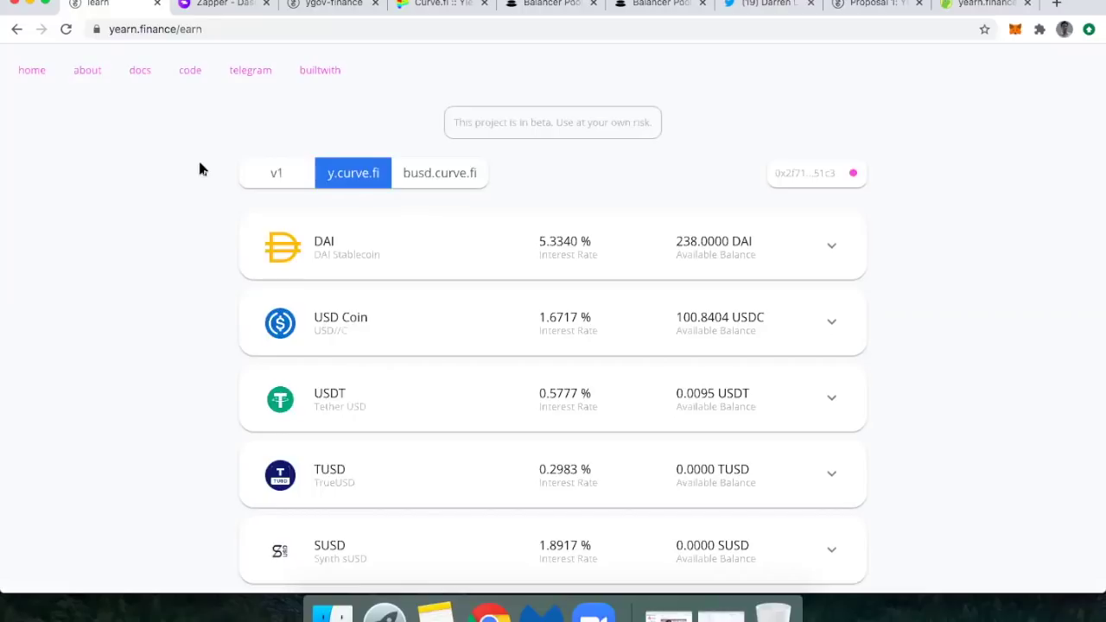
Choose the Y pool on Curve's deposit page and compare its currencies with the tokens on yearn's earn page
left_click(428, 9)
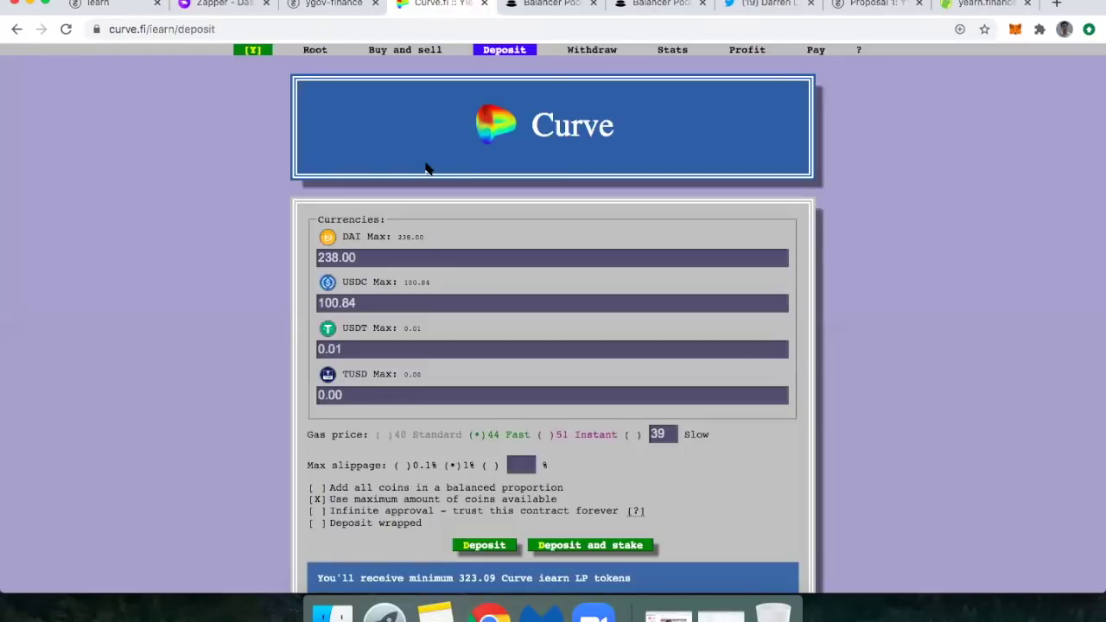
left_click(252, 50)
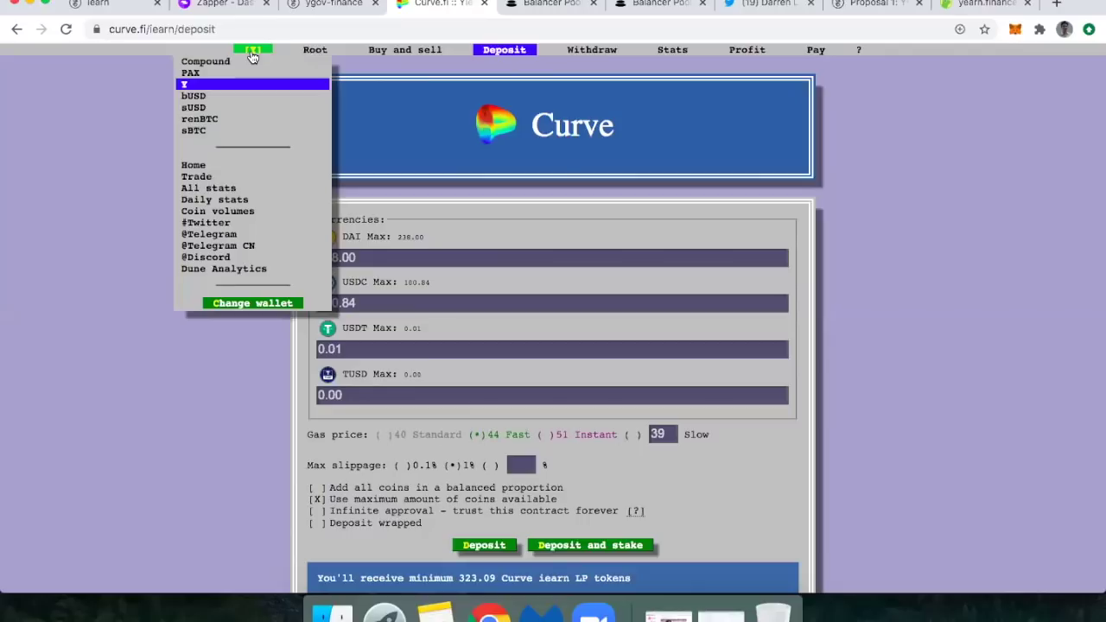
left_click(199, 86)
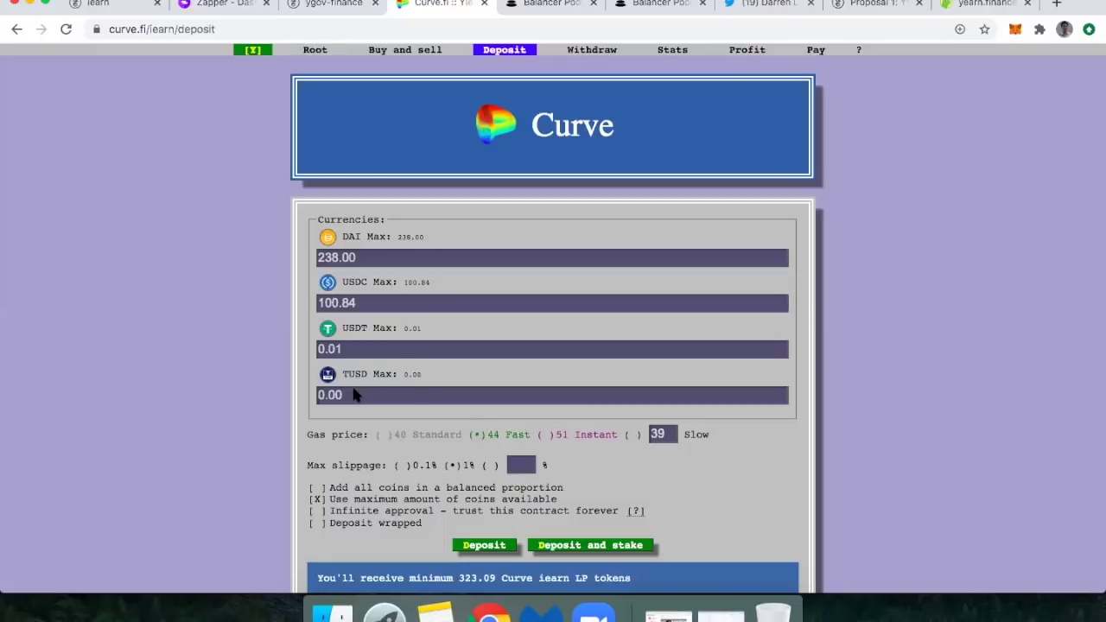
left_click(99, 5)
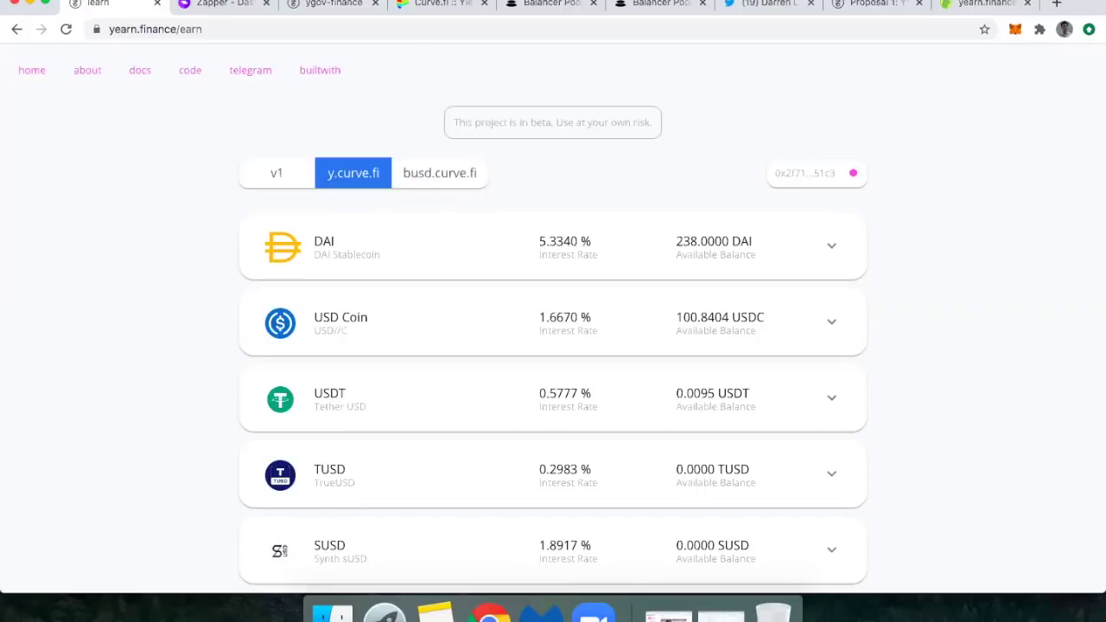
left_click(426, 5)
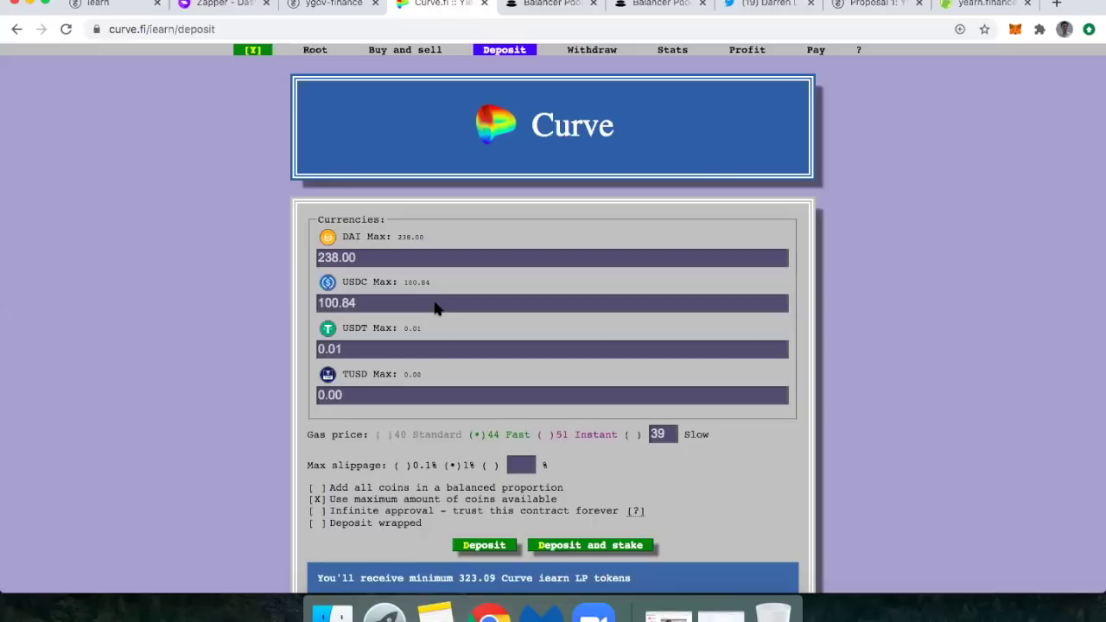
Expand the DAI entry on yearn's earn page and activate its deposit amount field
left_click(108, 7)
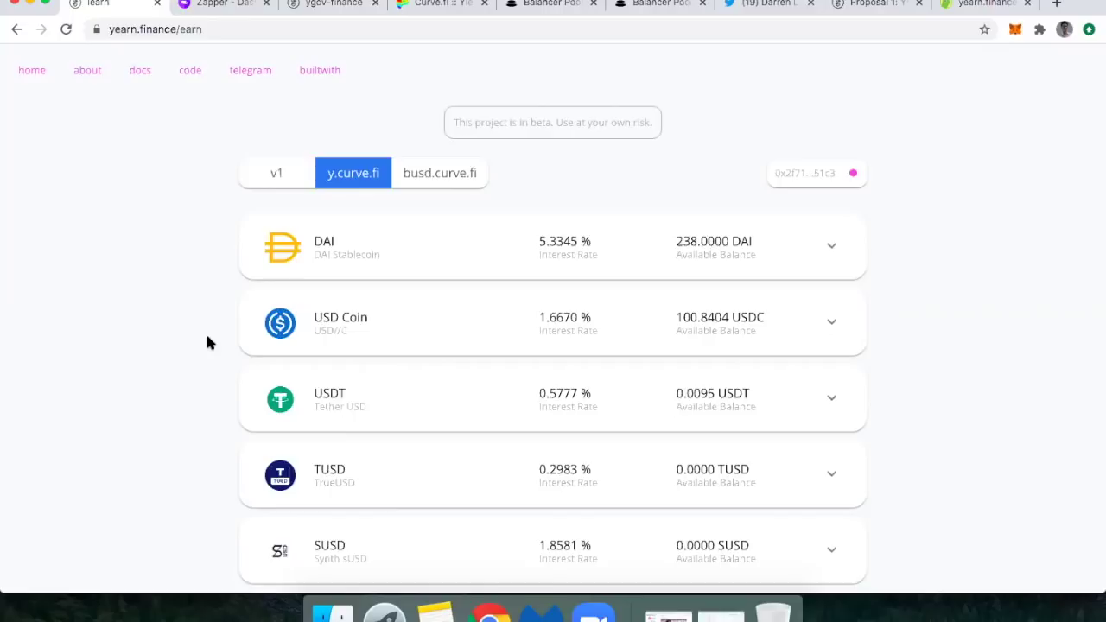
left_click(834, 249)
left_click(377, 322)
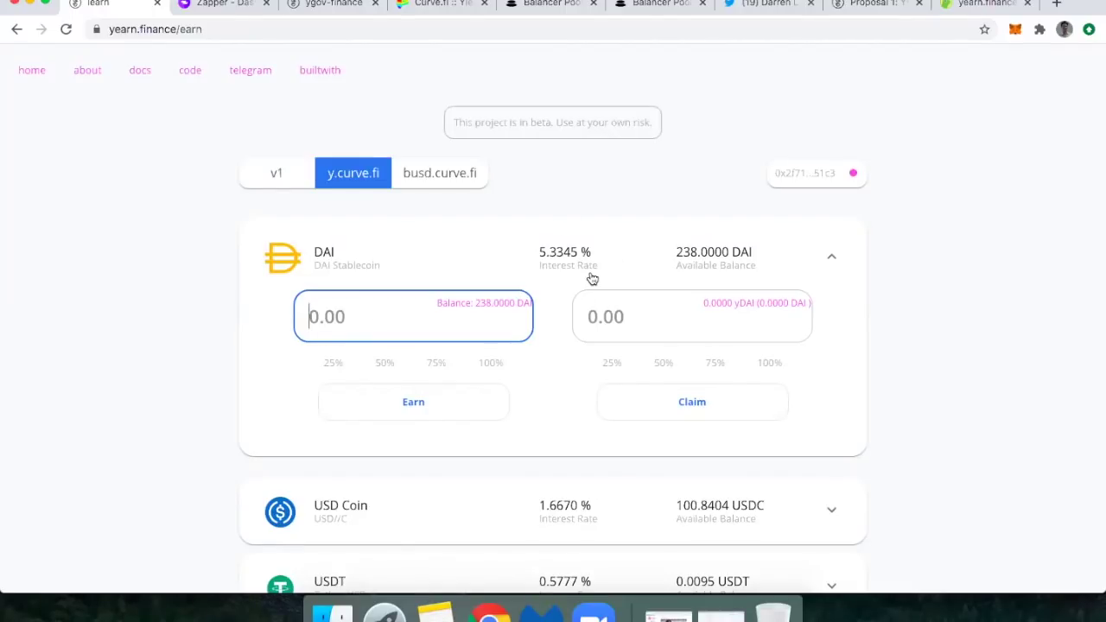
Examine the interest rates and available balances of all tokens listed under y.curve.fi on the earn page
scroll(573, 334, "down", 4)
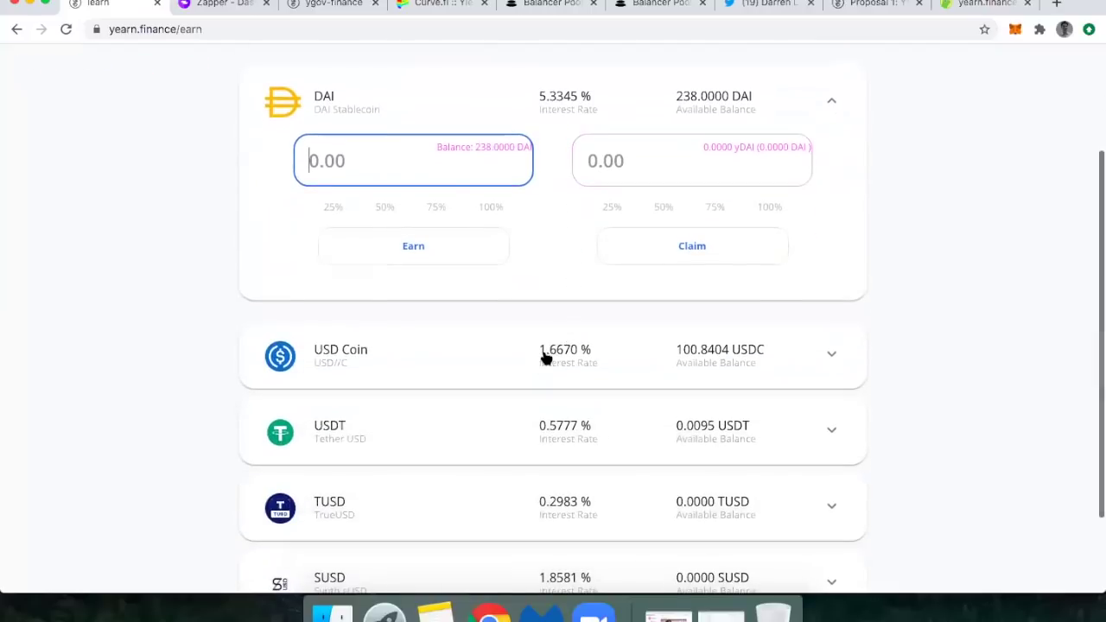
scroll(527, 467, "down", 1)
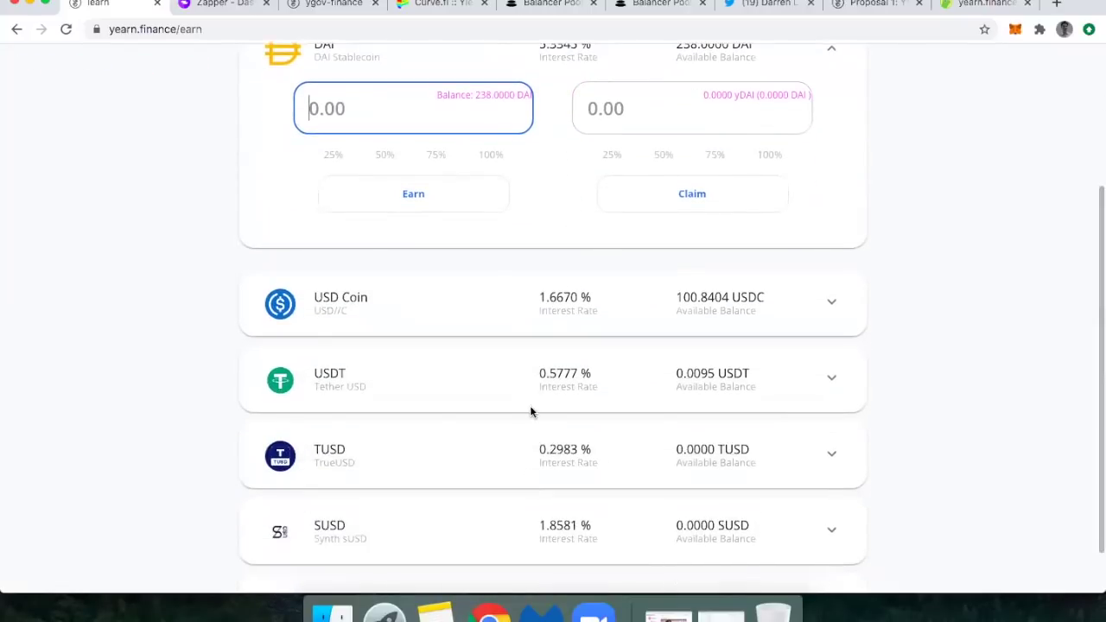
scroll(535, 397, "down", 1)
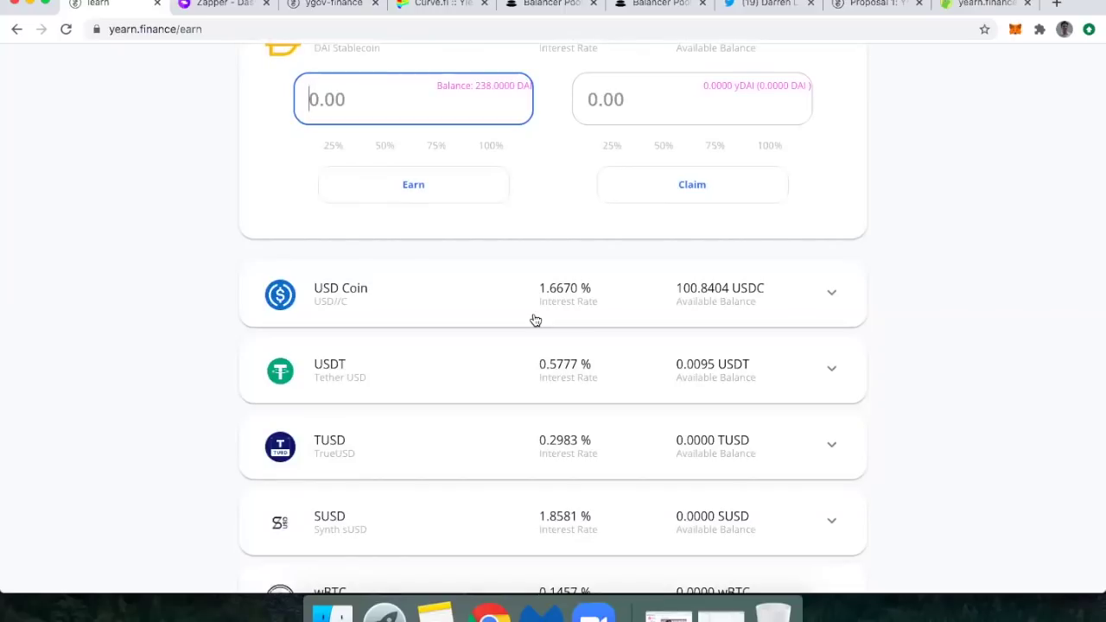
scroll(534, 318, "up", 2)
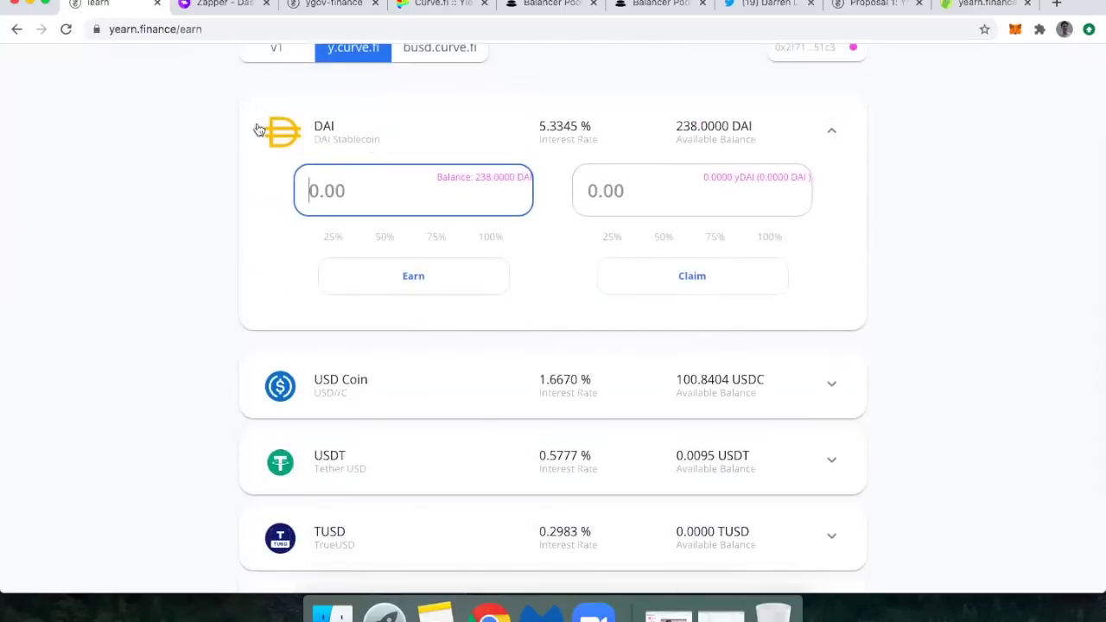
scroll(343, 345, "down", 2)
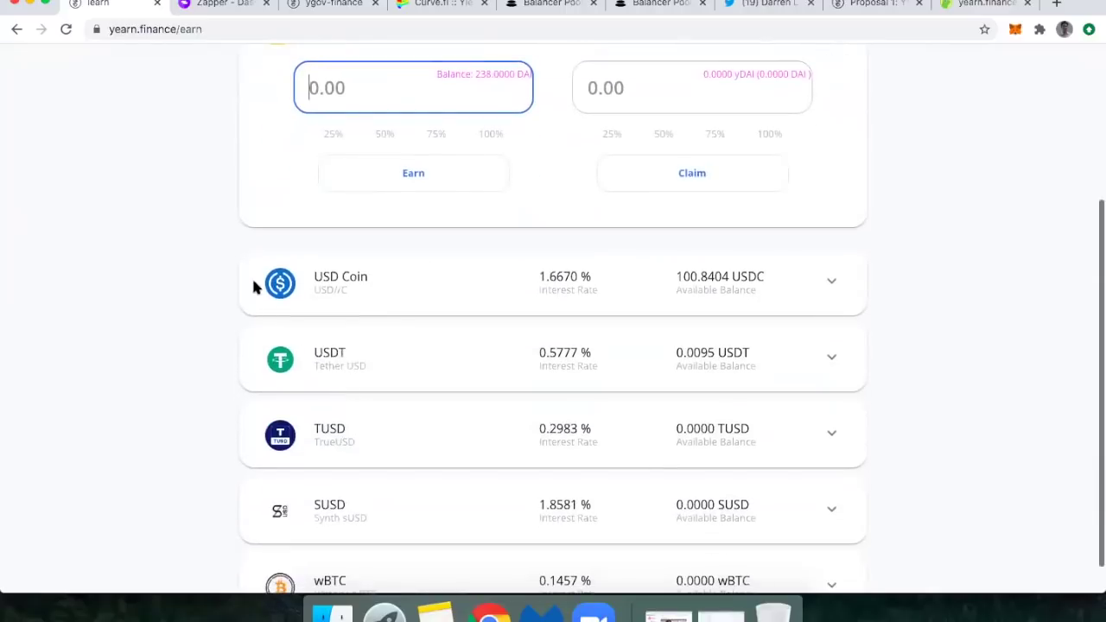
scroll(449, 365, "down", 1)
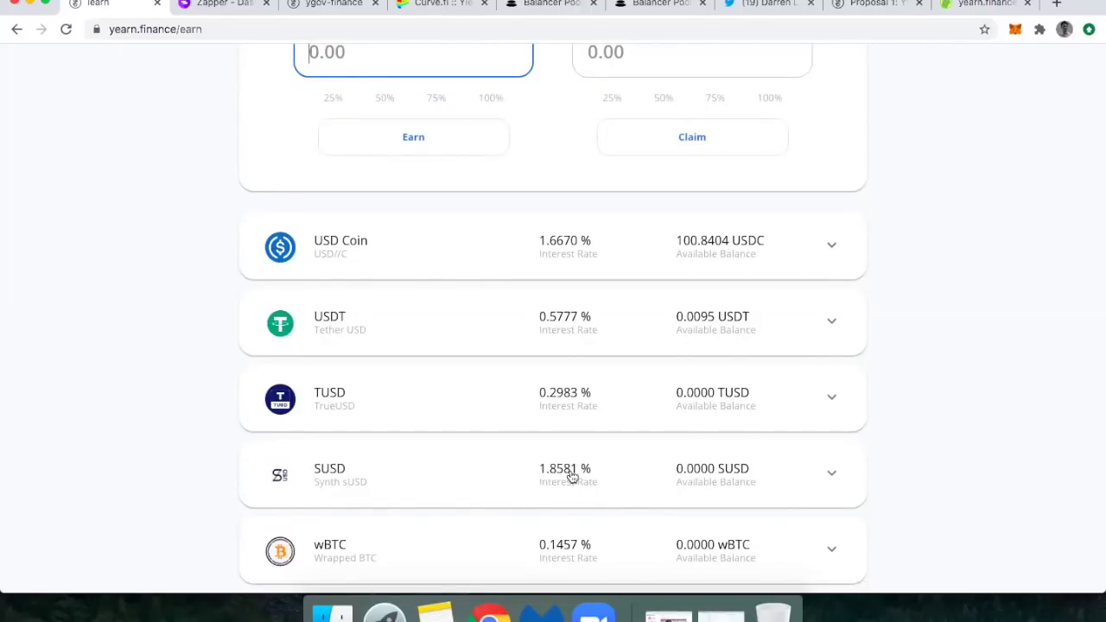
scroll(571, 475, "up", 5)
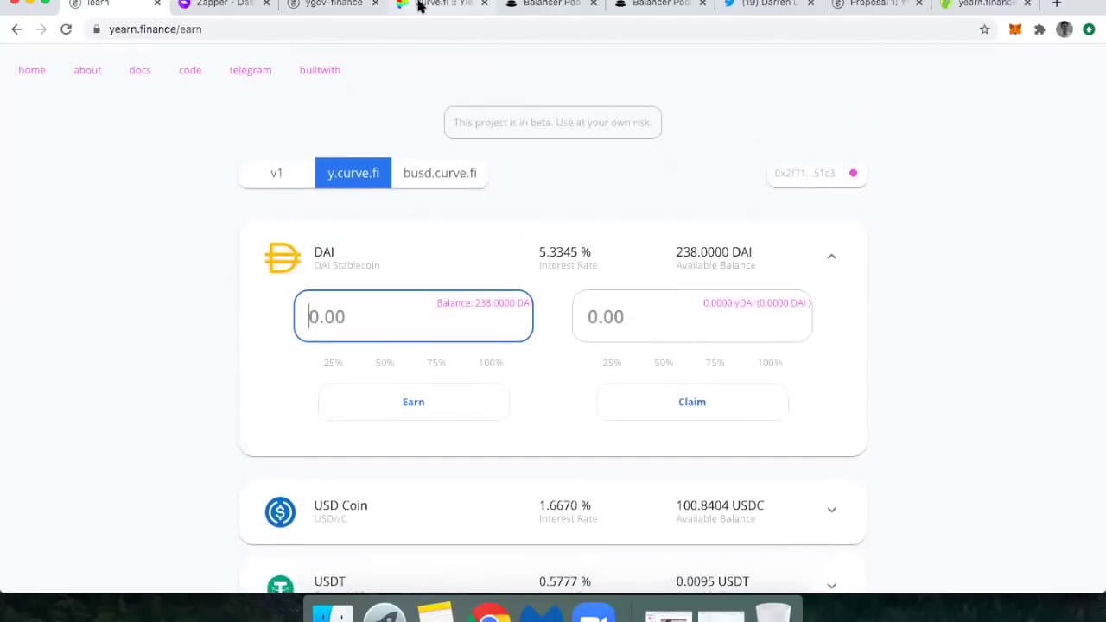
left_click(370, 175)
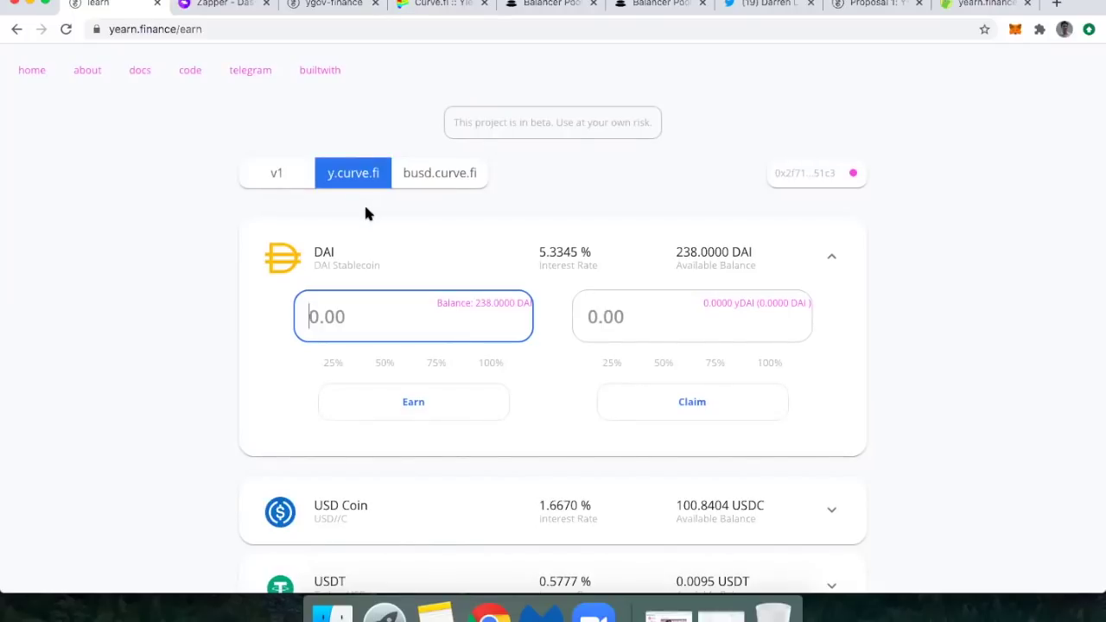
Review the Y pool's deposit amounts, expected LP tokens and currency reserves on Curve
left_click(416, 5)
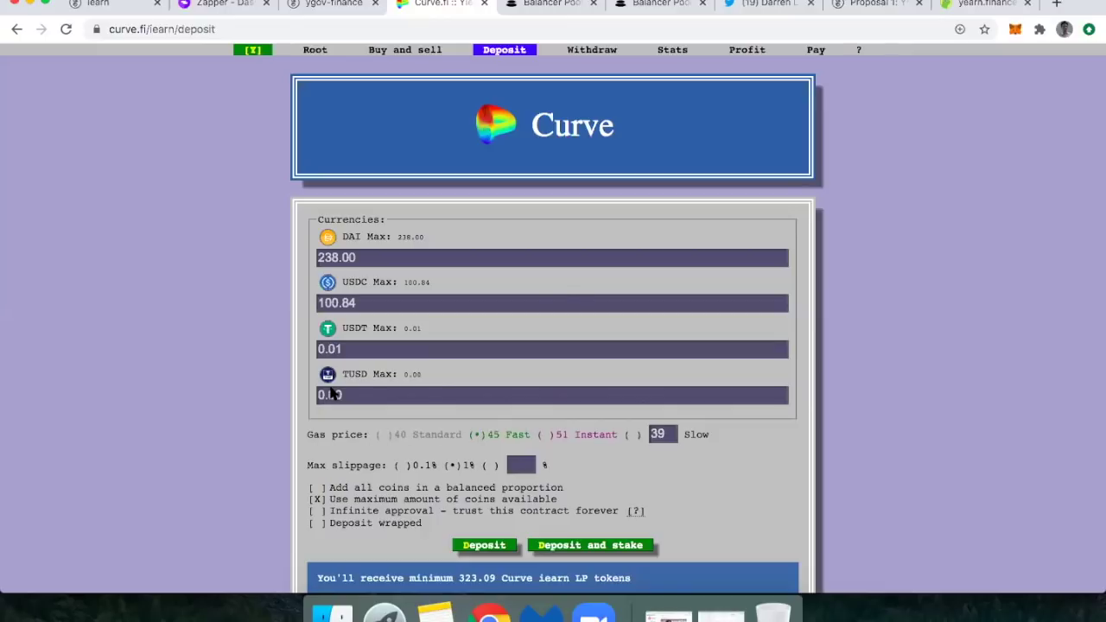
scroll(512, 322, "down", 3)
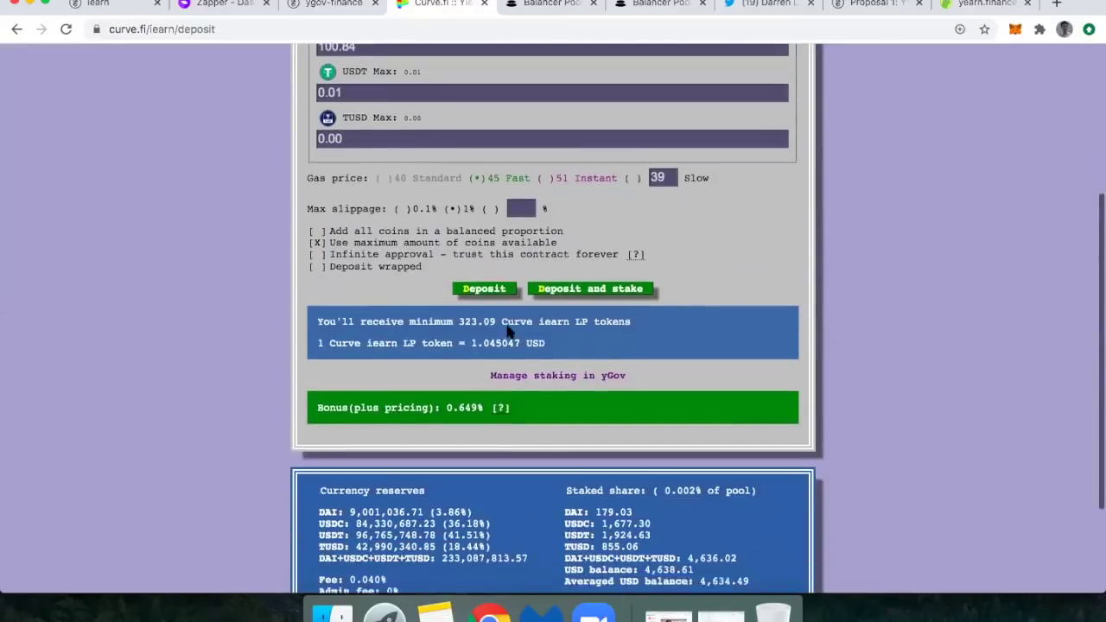
scroll(508, 332, "down", 2)
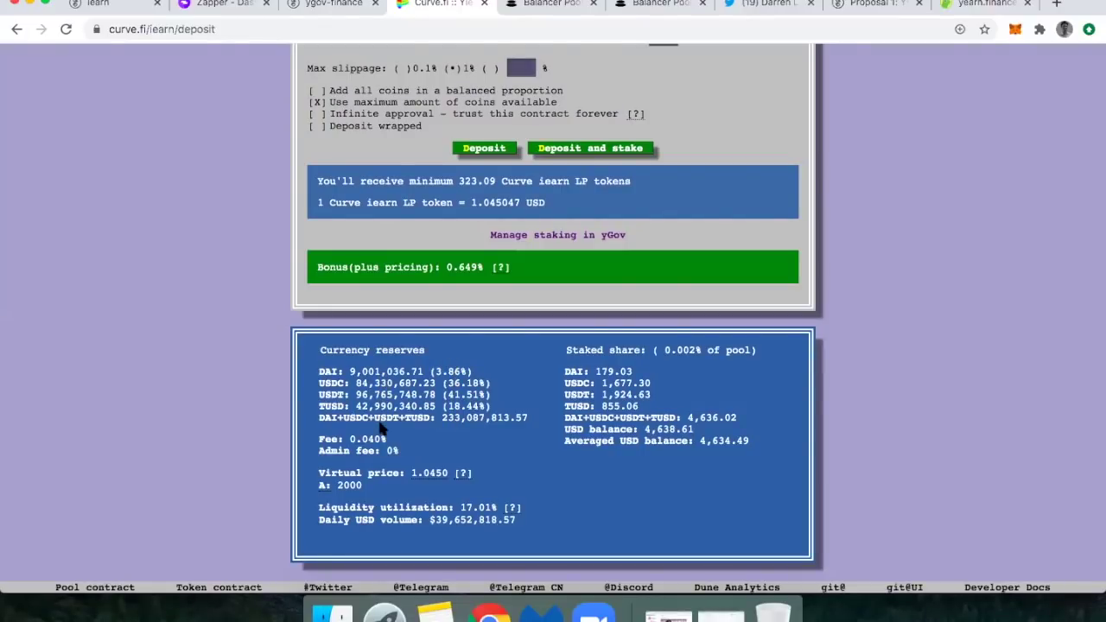
scroll(381, 430, "up", 5)
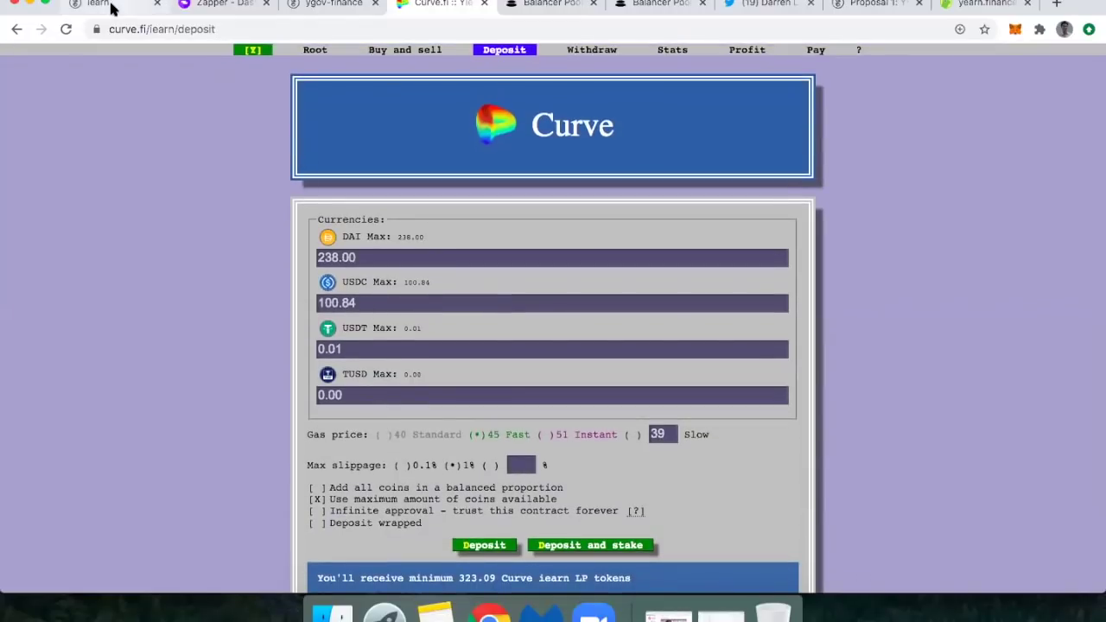
Revisit yearn's y.curve.fi tokens, and inspect the Deposit and stake option and the pool details on Curve
left_click(112, 6)
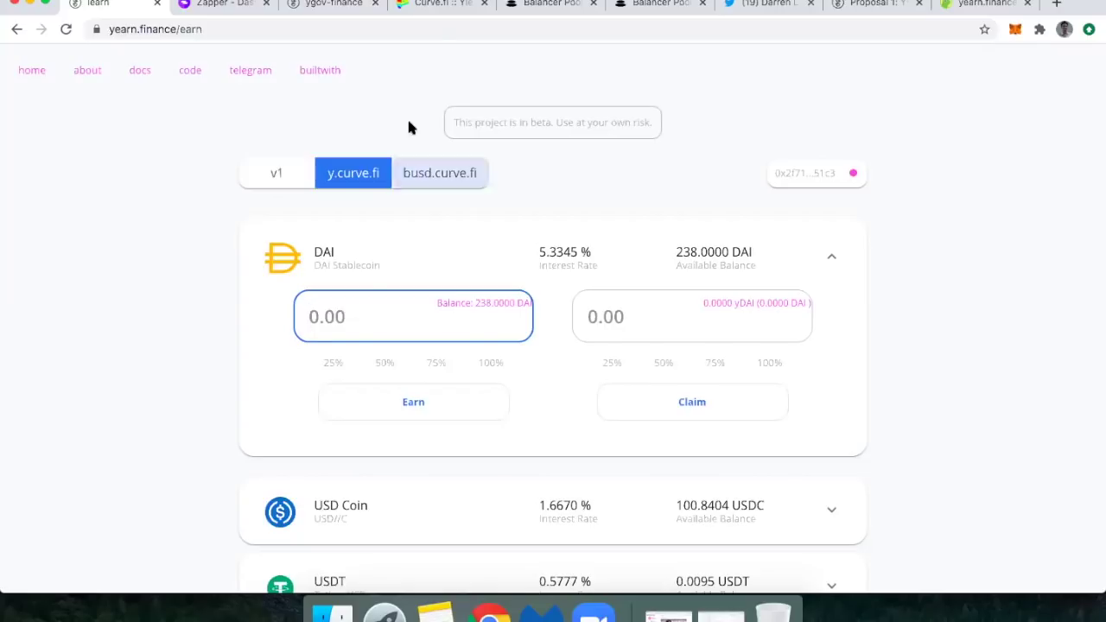
left_click(426, 7)
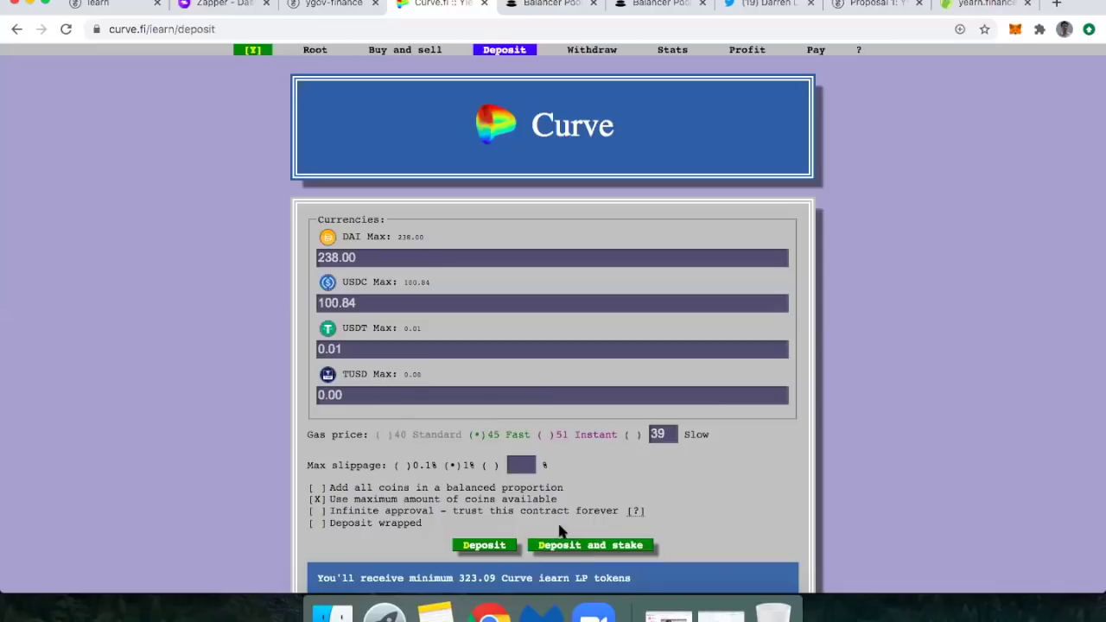
left_click(580, 551)
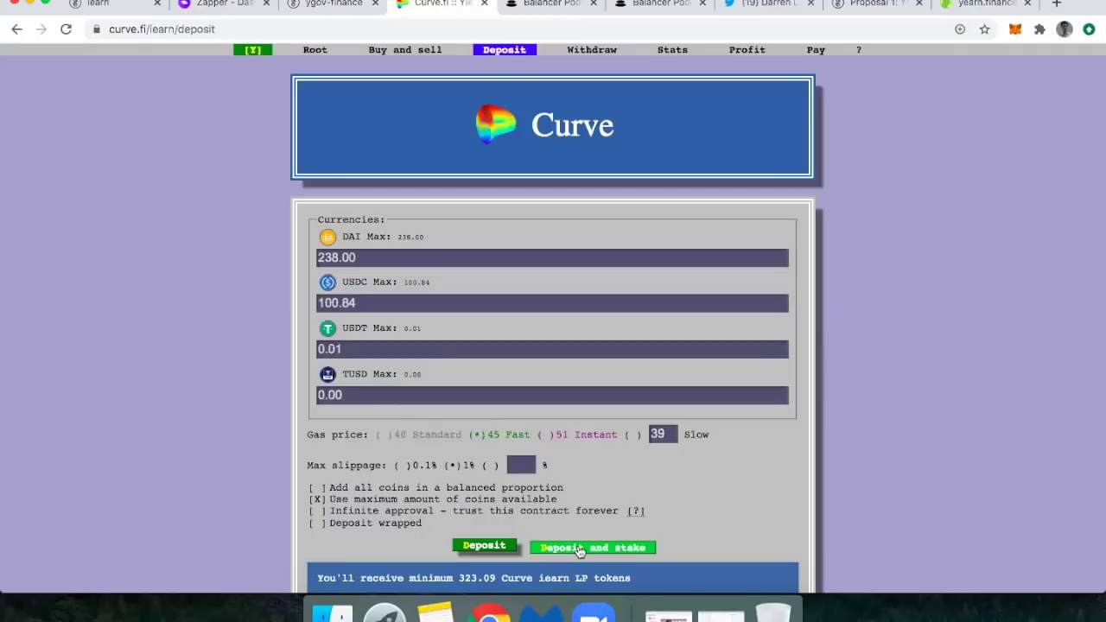
scroll(544, 422, "down", 5)
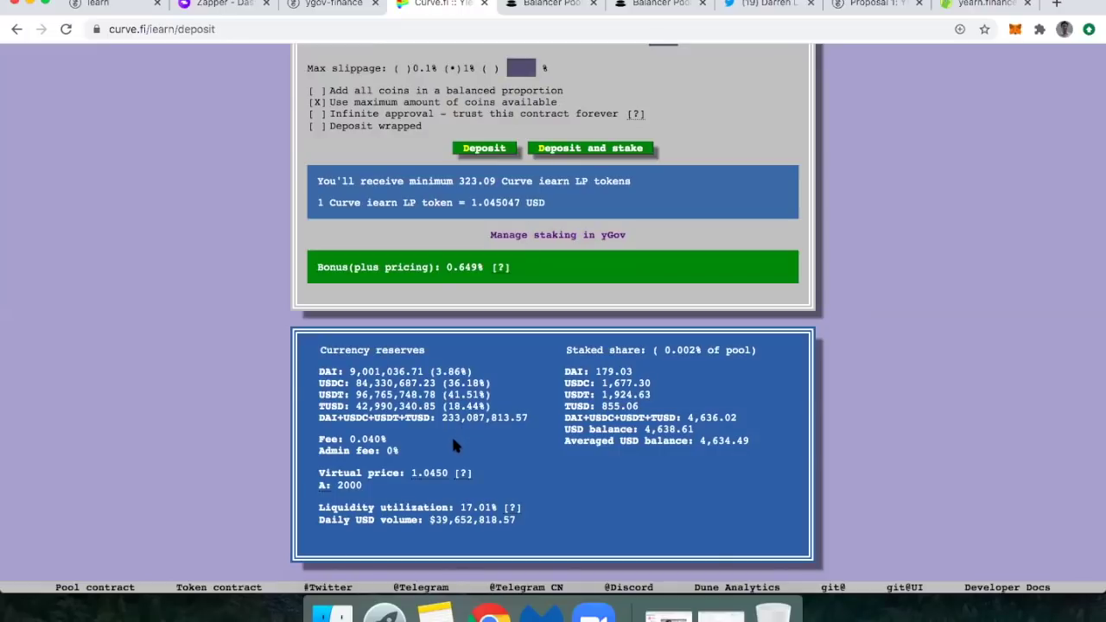
Switch to yGov and open the yearn staking pool that supports curve.fi tokens
scroll(454, 441, "up", 5)
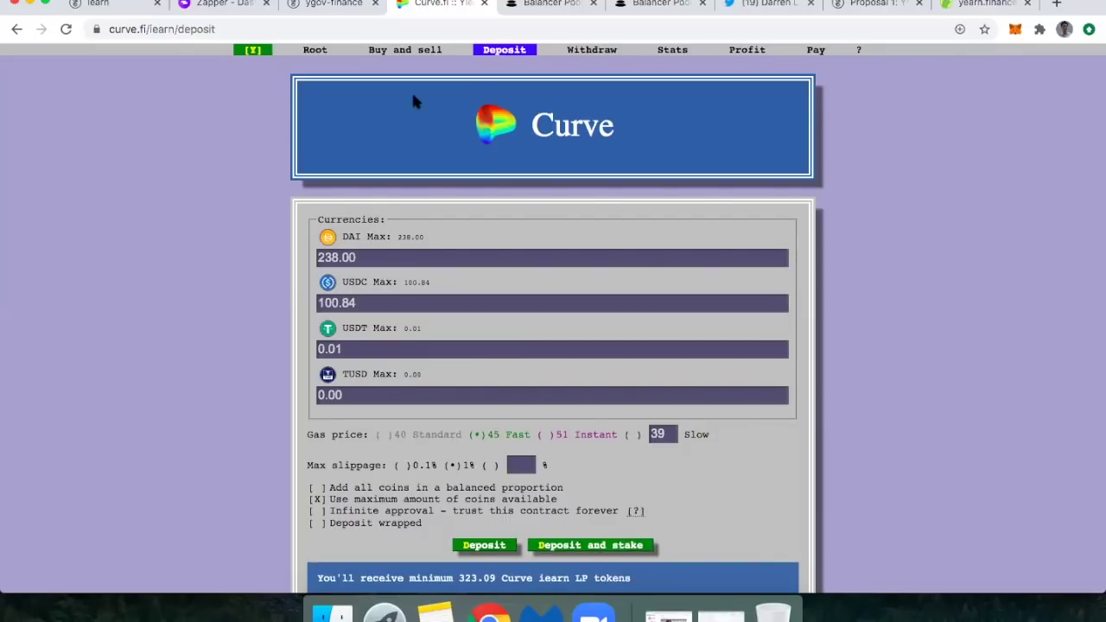
left_click(307, 5)
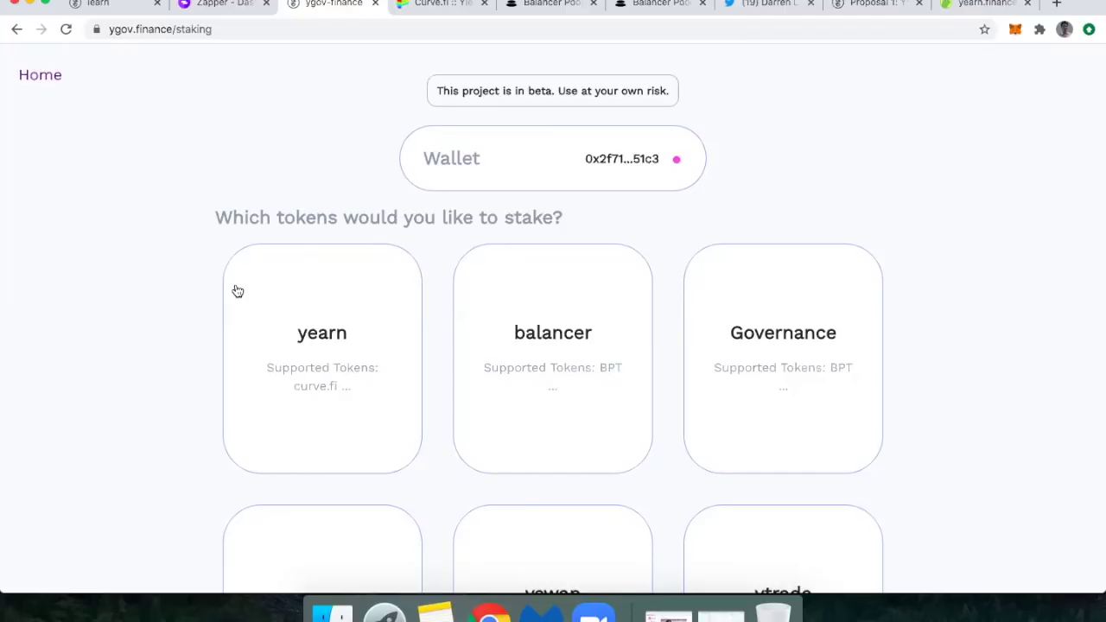
left_click(277, 344)
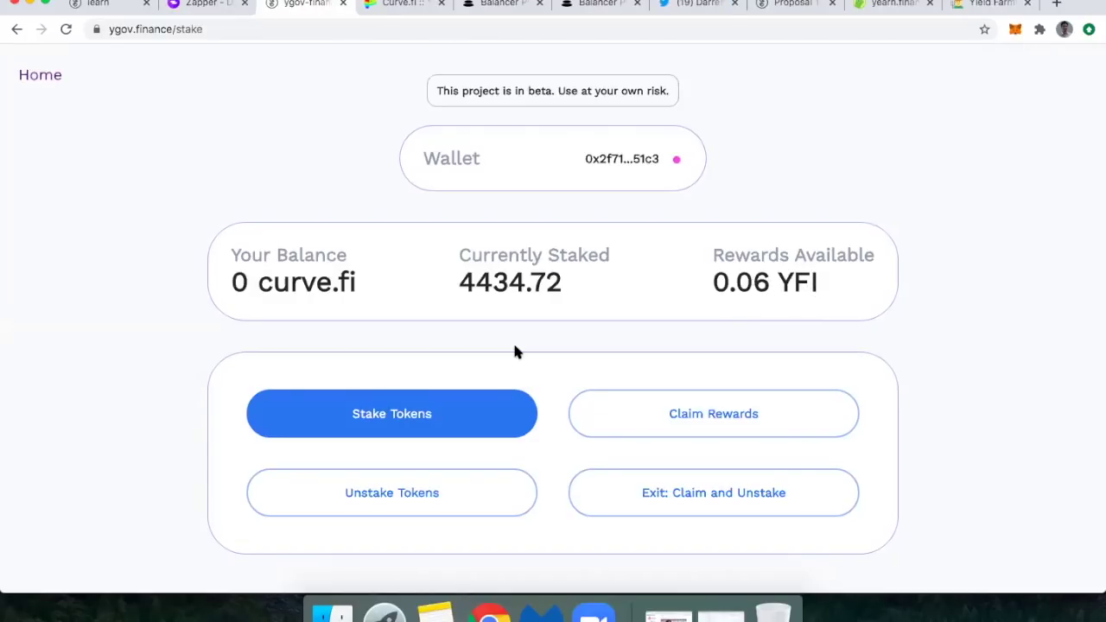
Check the YFI price and reward estimates on the yieldfarming.info yCRV calculator, and revisit the yGov staking page
left_click(987, 4)
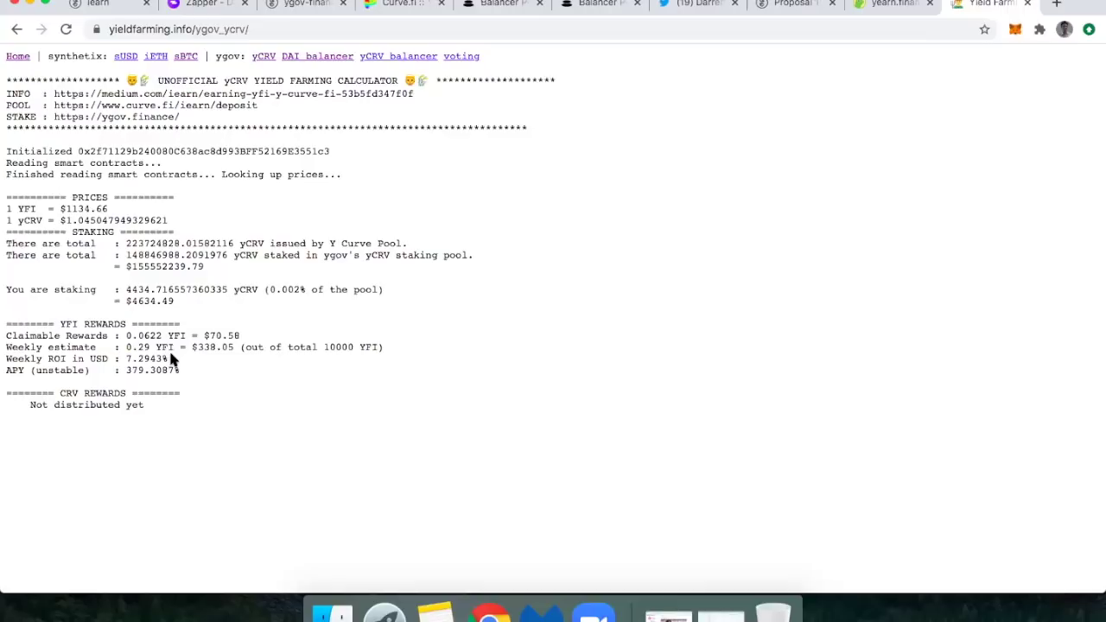
left_click_drag(54, 210, 107, 208)
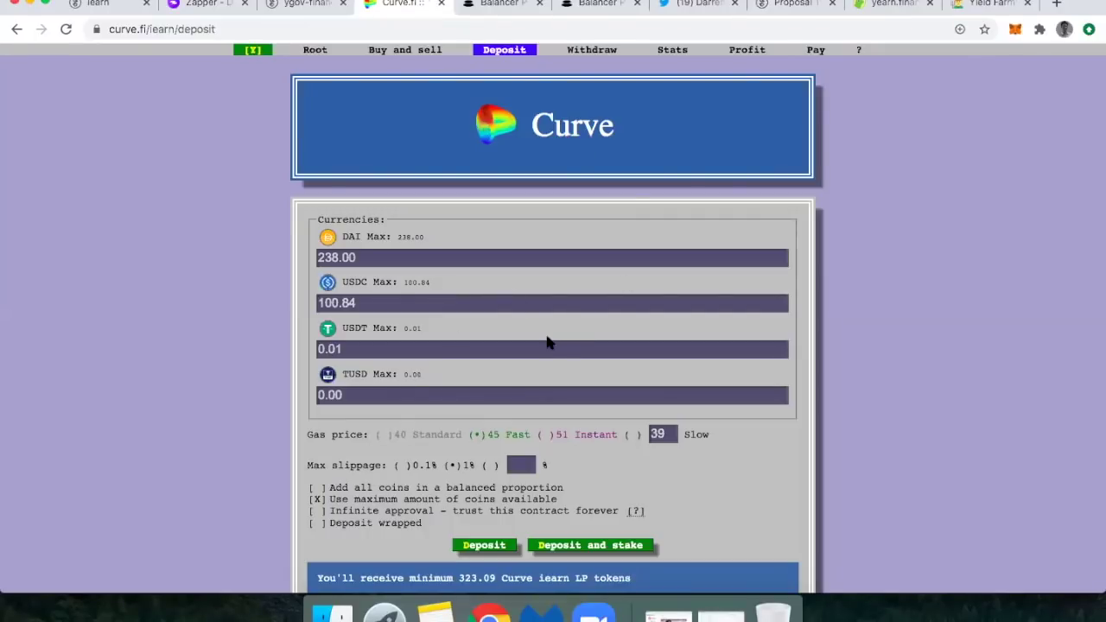
left_click(295, 5)
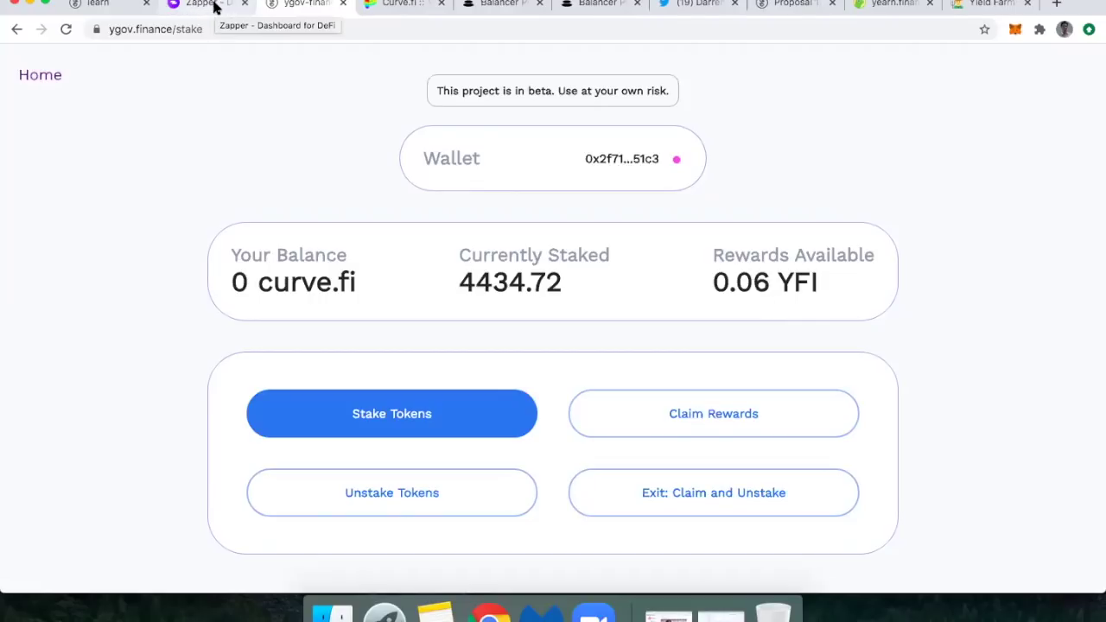
On Curve's deposit page, stop using maximum coin amounts and set USDC to 100 and DAI, USDT and TUSD to 0
left_click(377, 4)
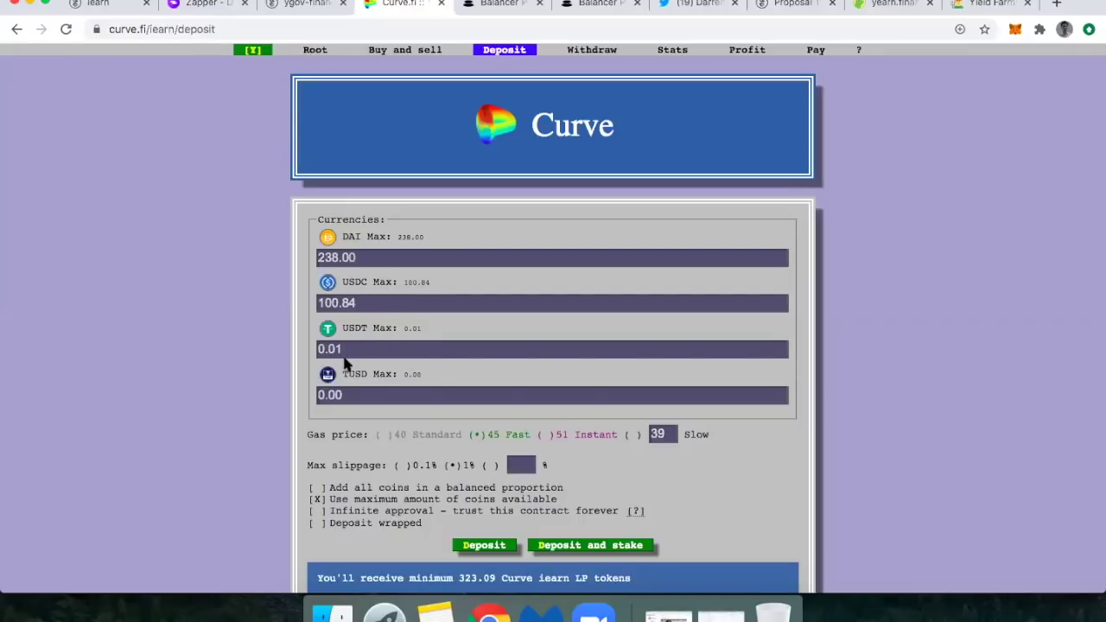
left_click(318, 500)
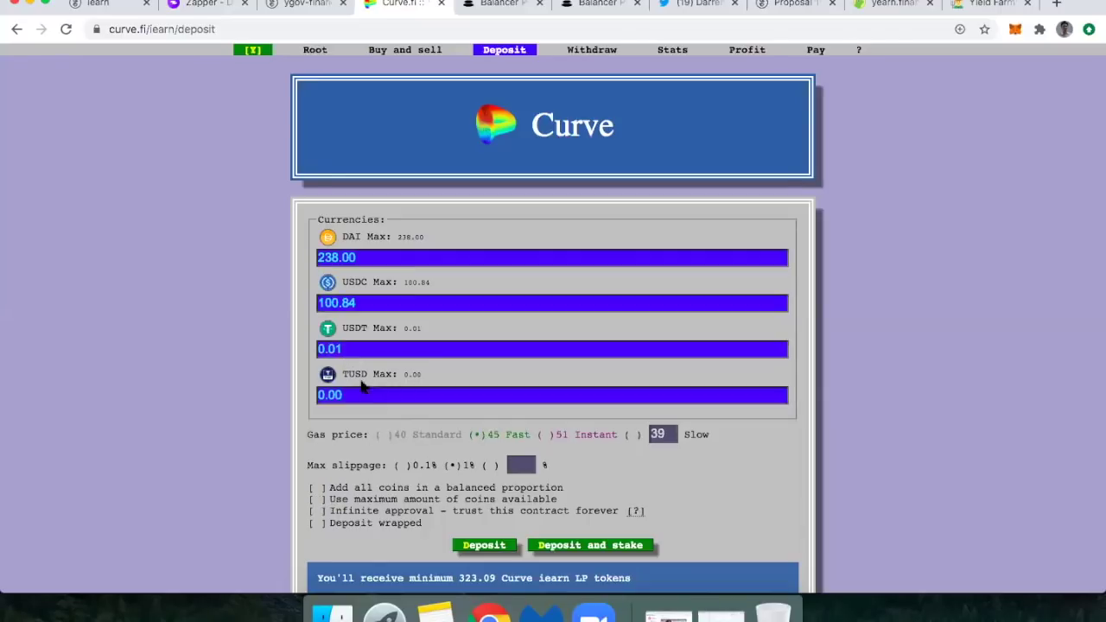
double_click(344, 302)
type("100")
double_click(352, 257)
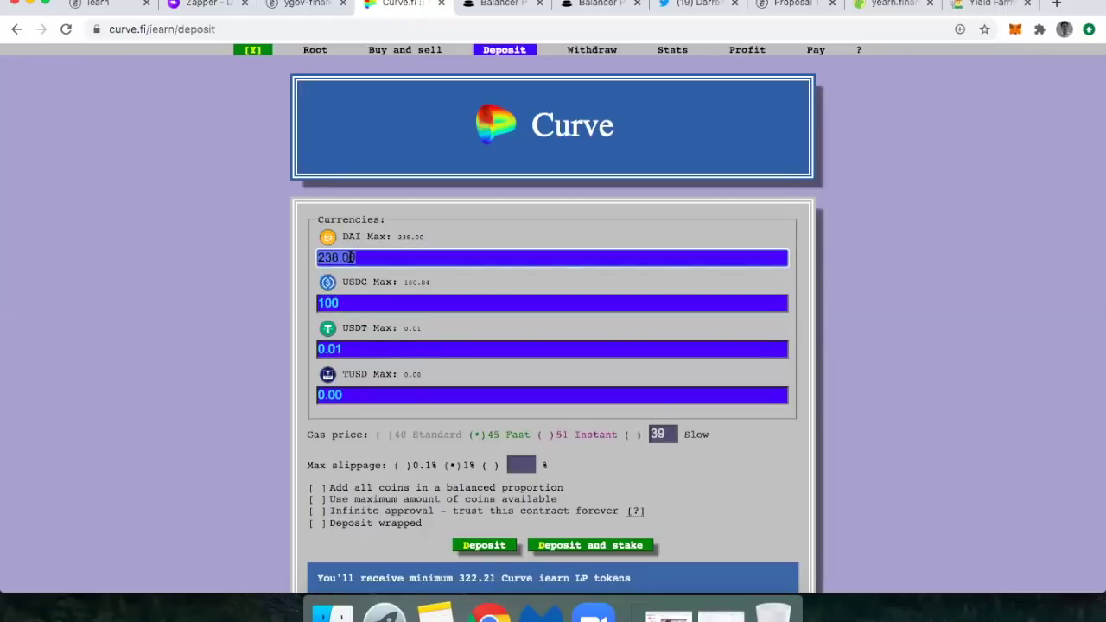
type("0")
double_click(341, 348)
type("0")
double_click(347, 396)
type("0")
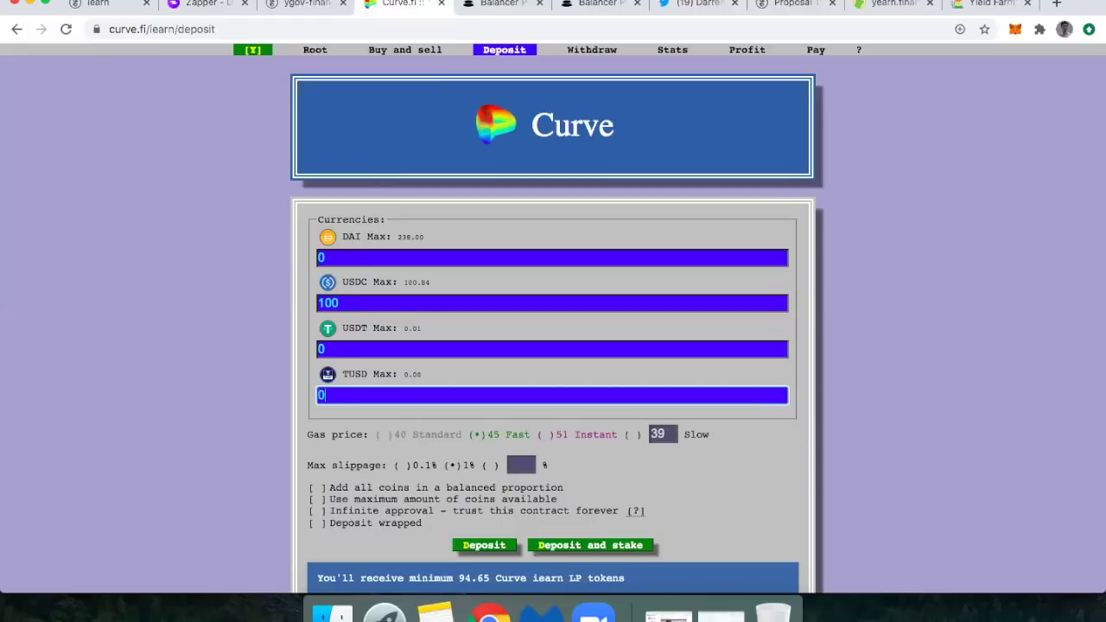
left_click(304, 398)
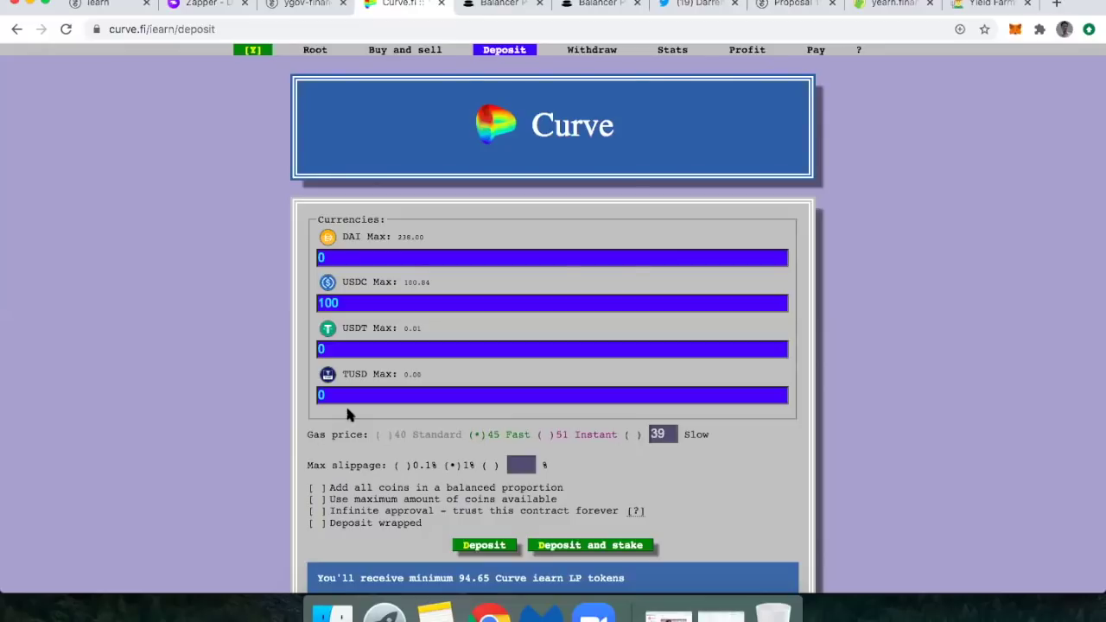
Start the deposit-and-stake transaction and set the gas price of the USDC spending approval to 39 GWEI
left_click(542, 549)
left_click(553, 554)
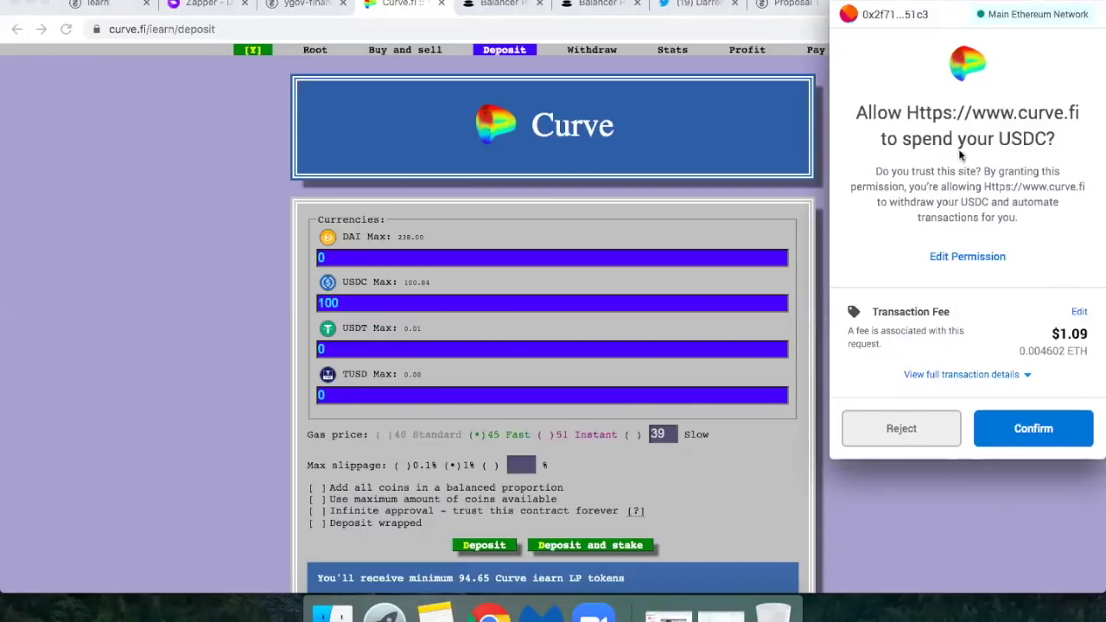
left_click(1080, 314)
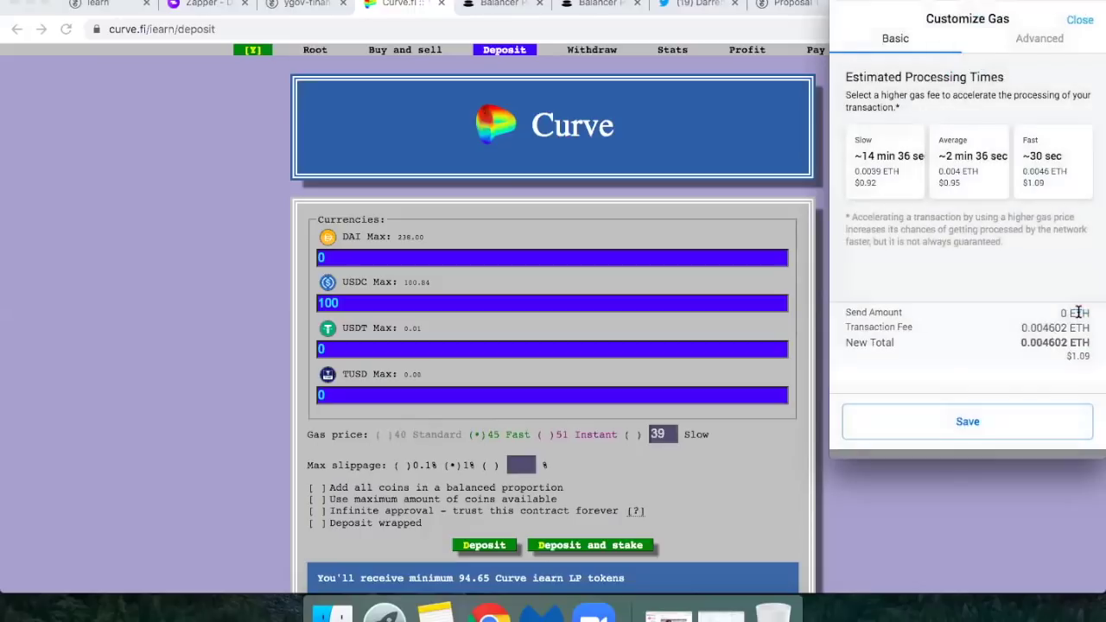
left_click(1017, 40)
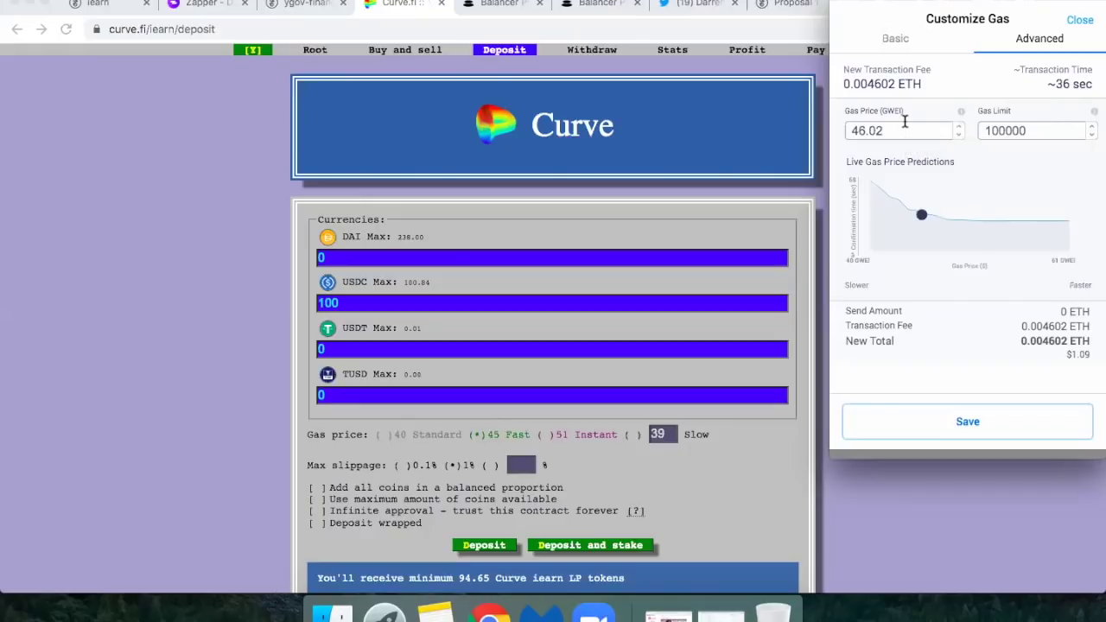
double_click(886, 131)
type("39")
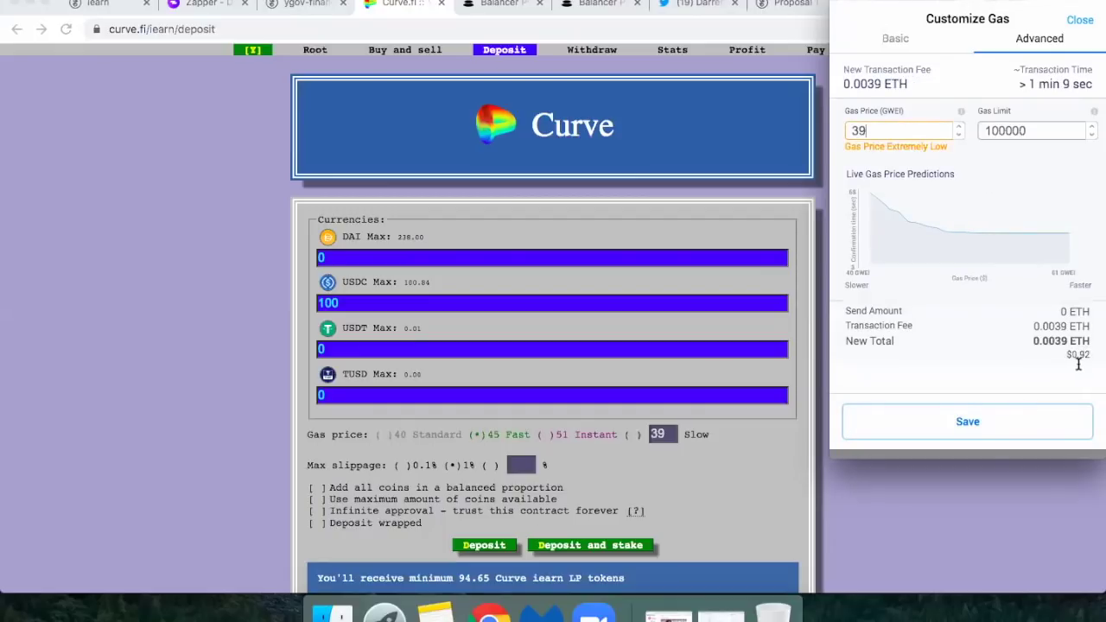
left_click(981, 416)
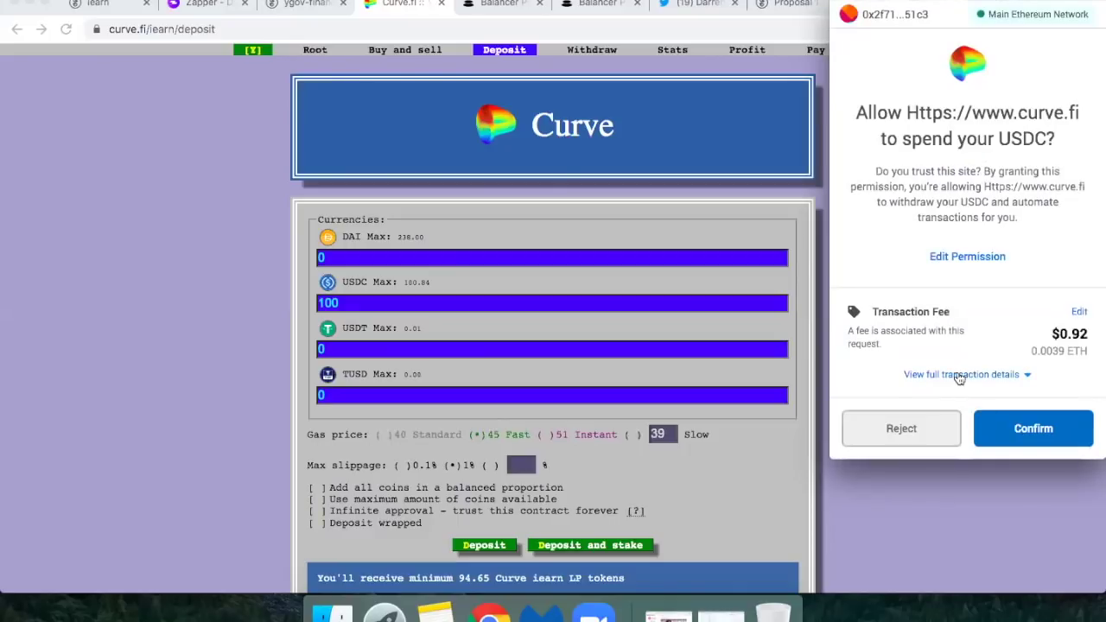
Review the USDC approval's transaction details, keeping the proposed 100 USDC spend limit, and reject the request
left_click(960, 375)
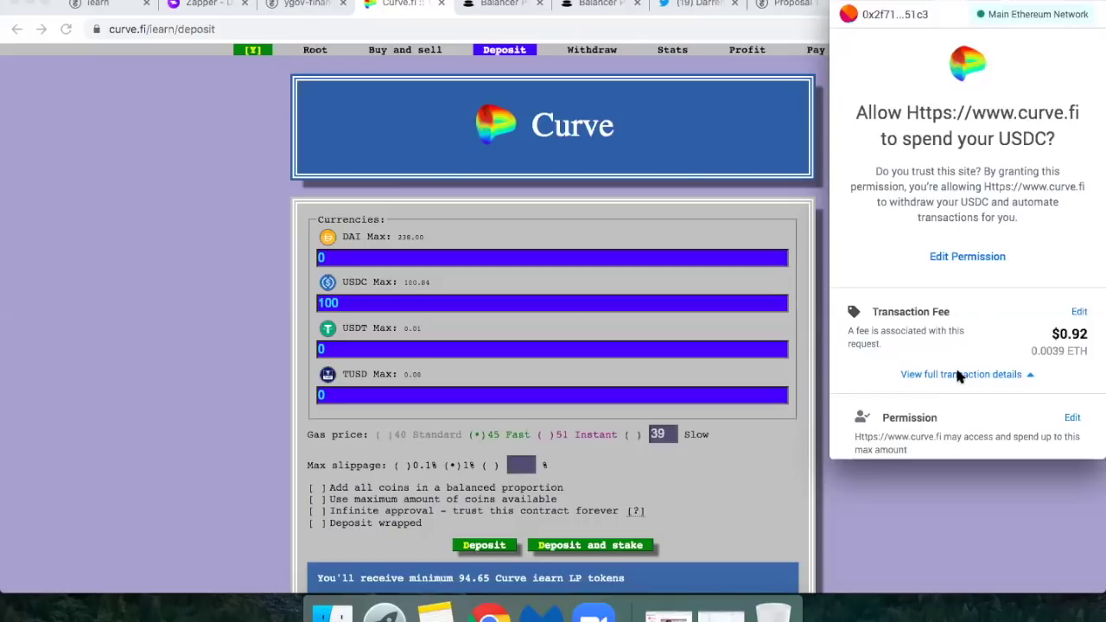
scroll(925, 311, "down", 3)
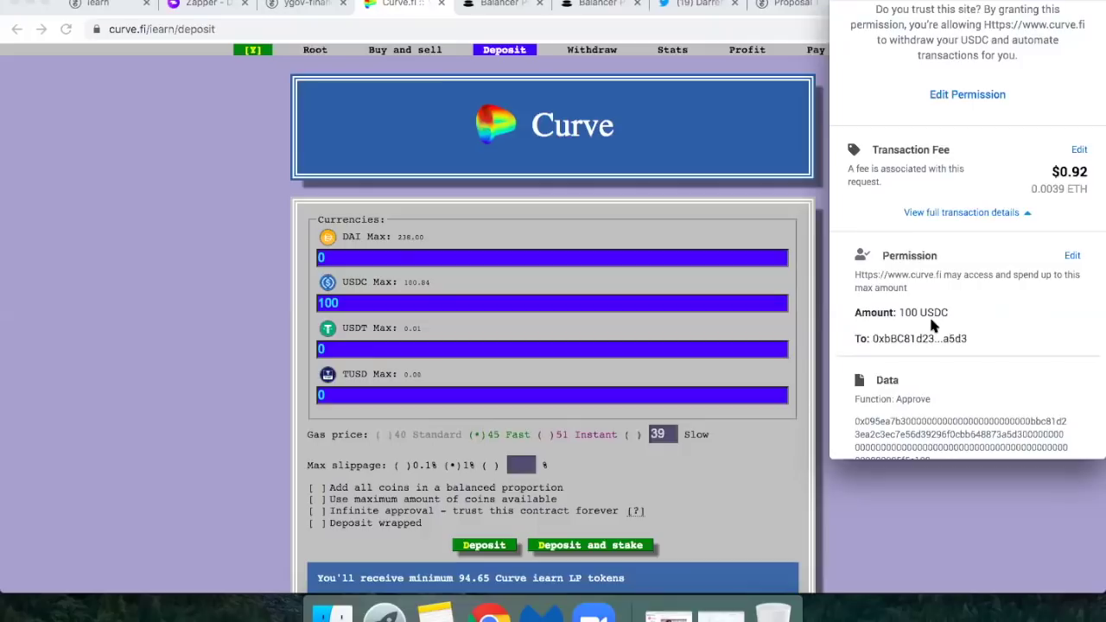
left_click(1073, 257)
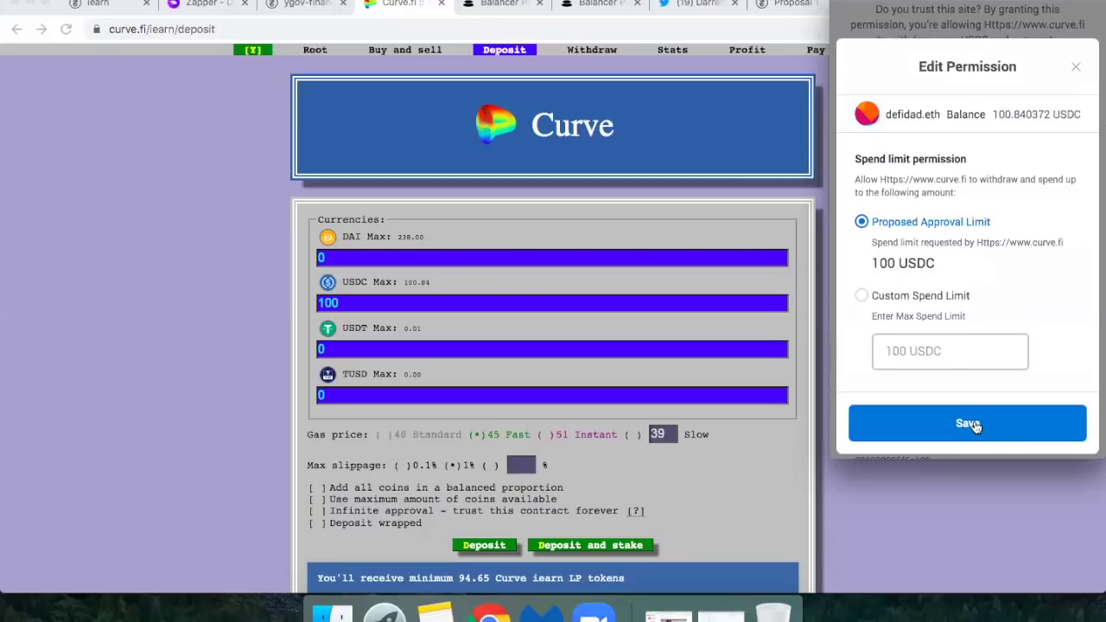
left_click(930, 427)
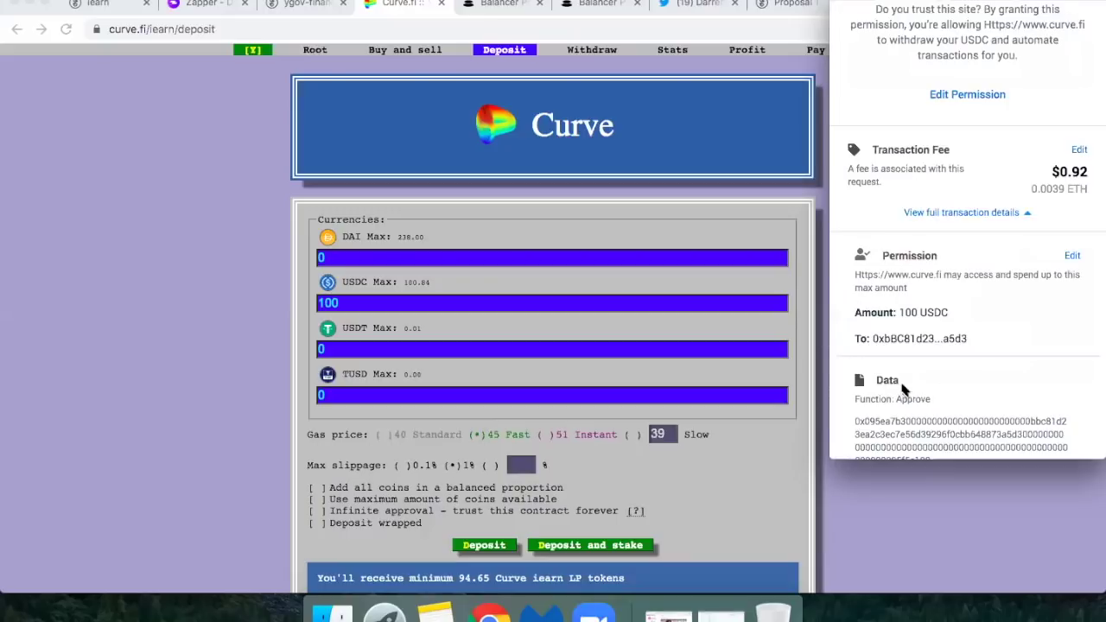
scroll(904, 389, "down", 2)
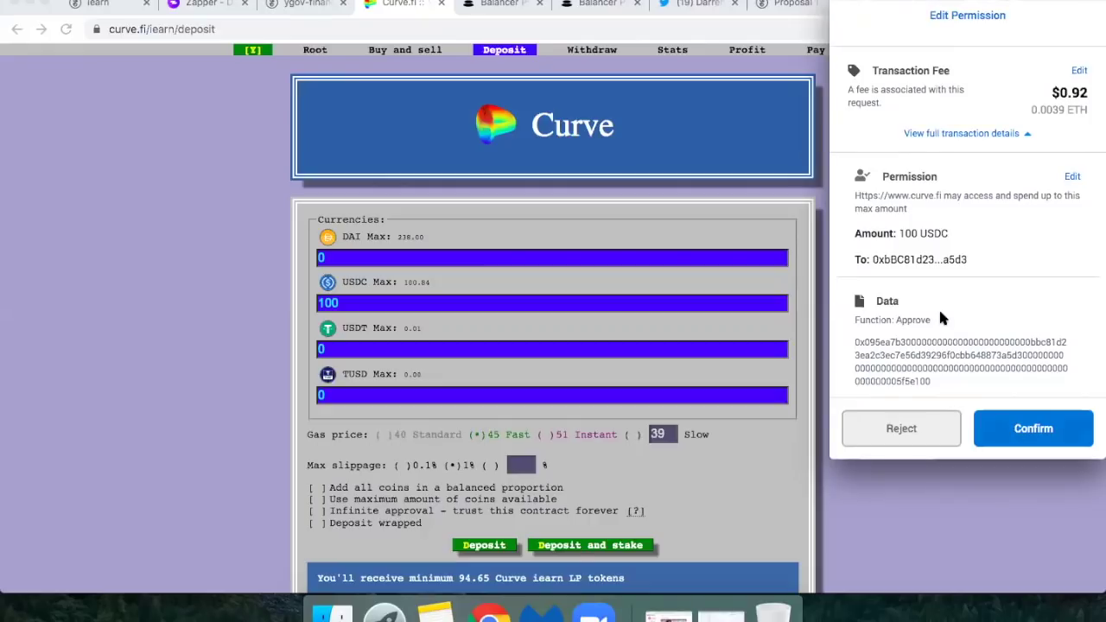
left_click(881, 439)
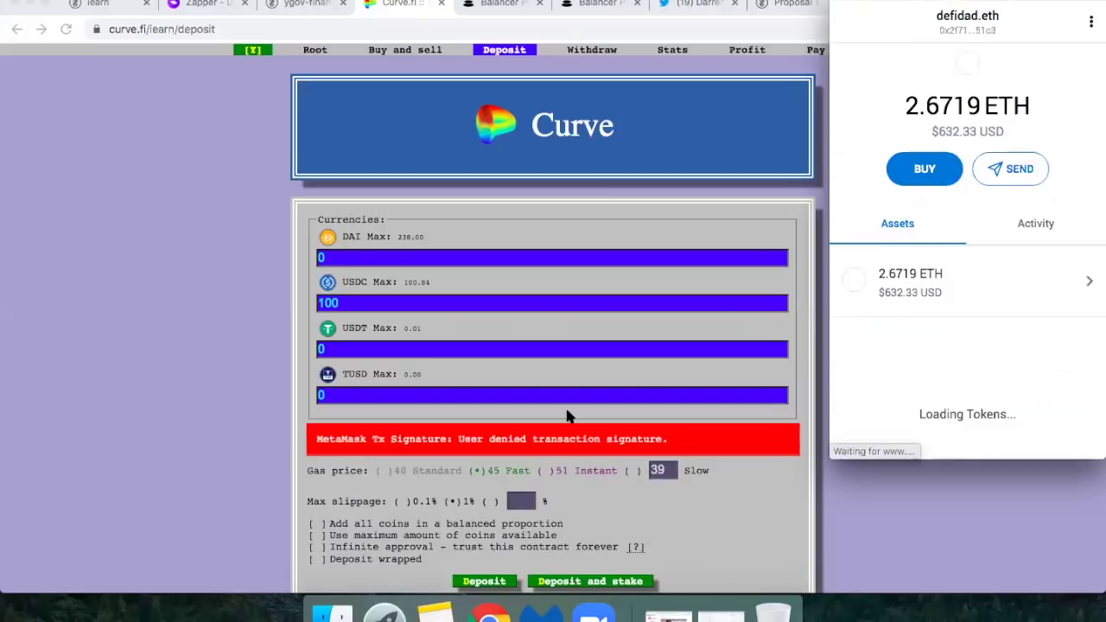
left_click(702, 342)
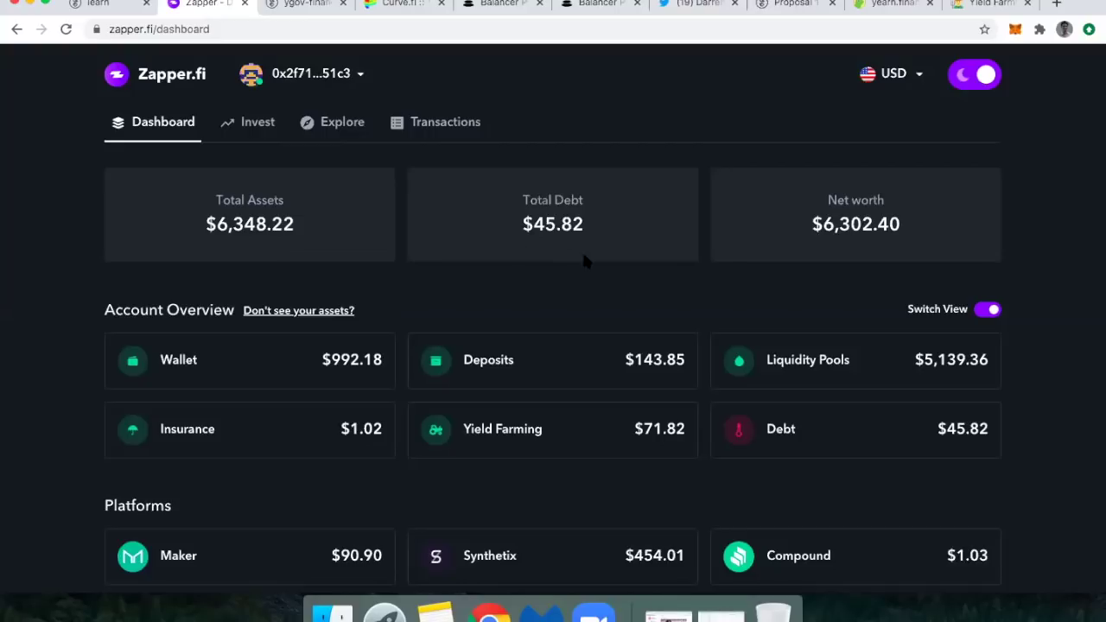
Review the account overview, platforms and allocations on Zapper's dashboard
scroll(815, 334, "down", 3)
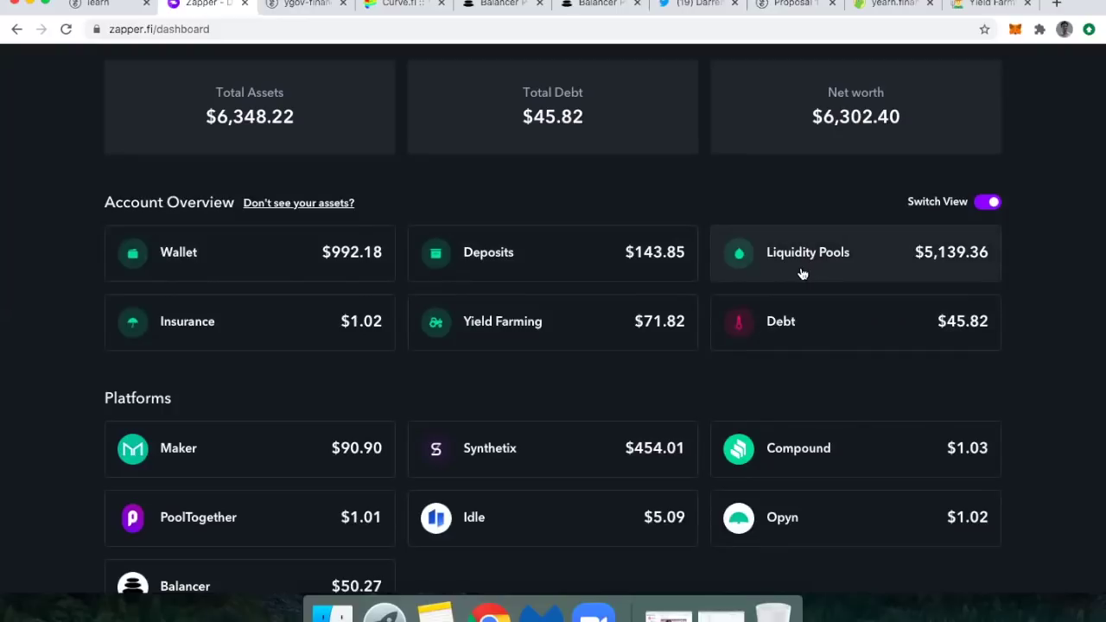
scroll(582, 315, "down", 3)
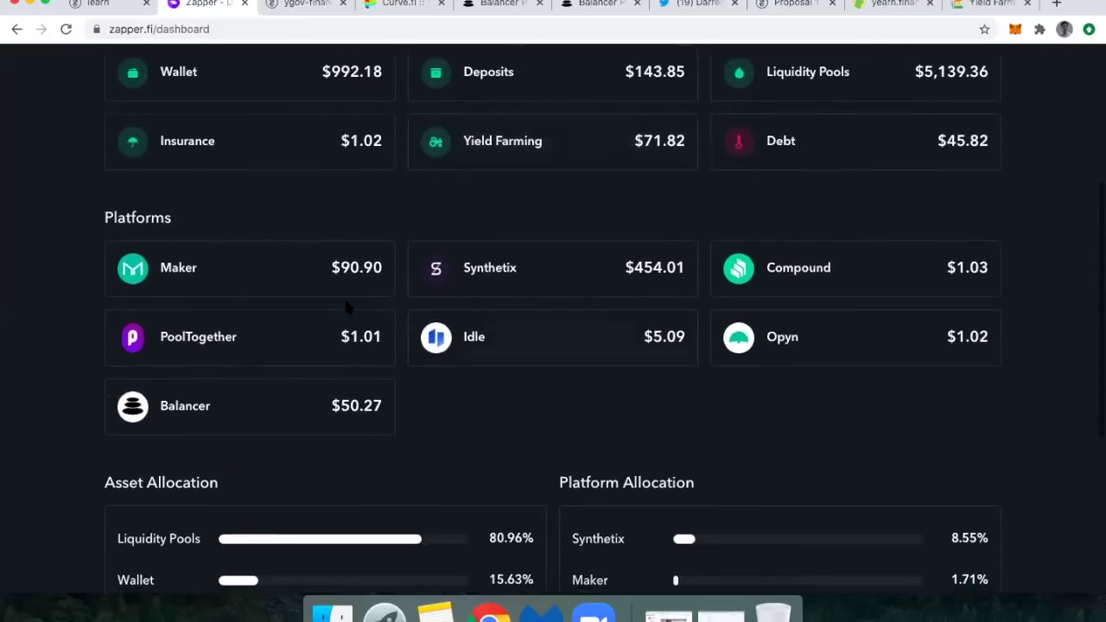
scroll(470, 369, "down", 4)
scroll(471, 369, "up", 4)
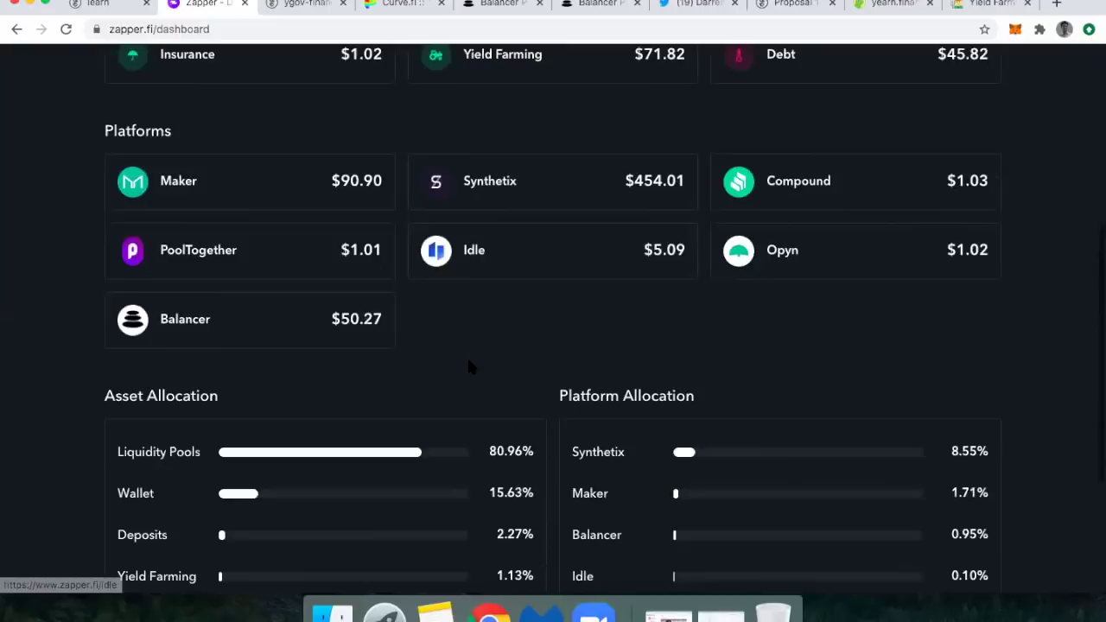
scroll(470, 369, "up", 4)
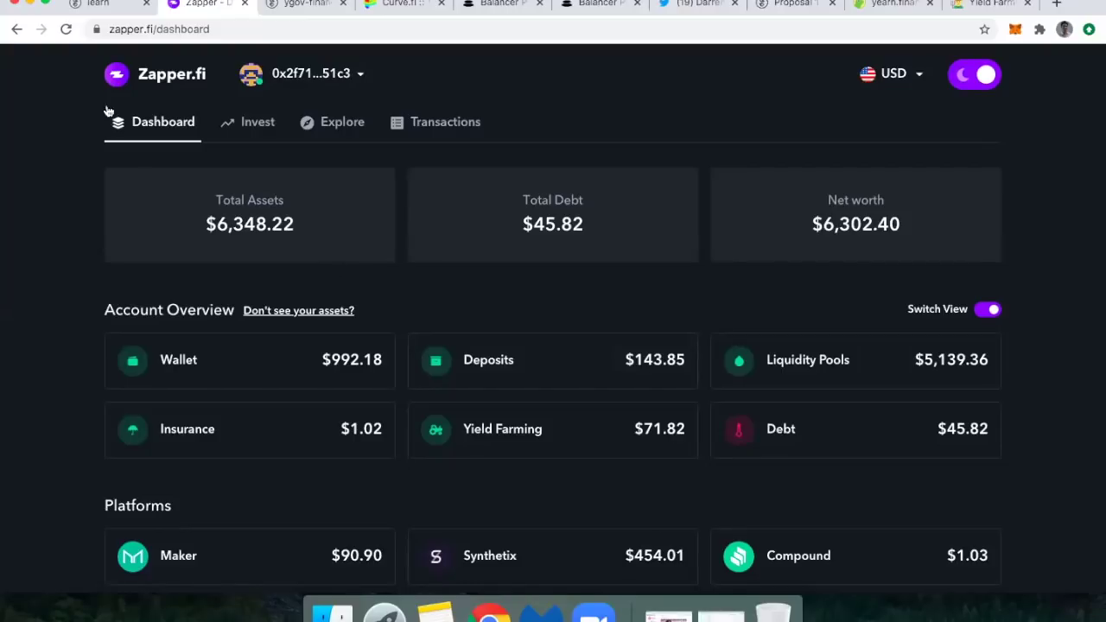
Open Zapper's investment page and review the current liquidity pool investments
left_click(247, 126)
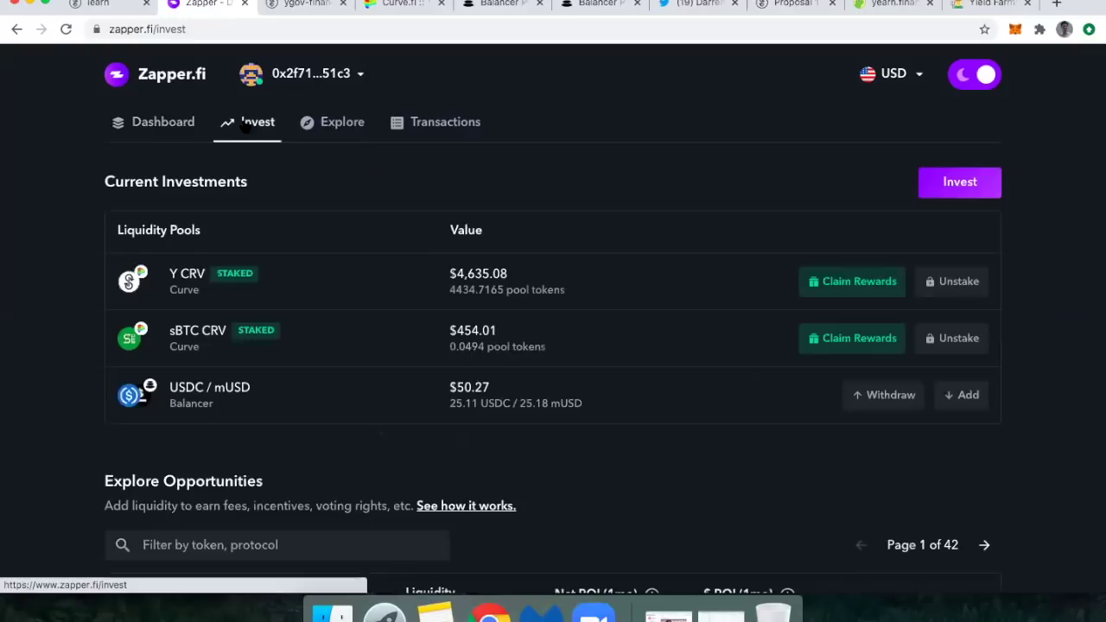
scroll(318, 356, "down", 3)
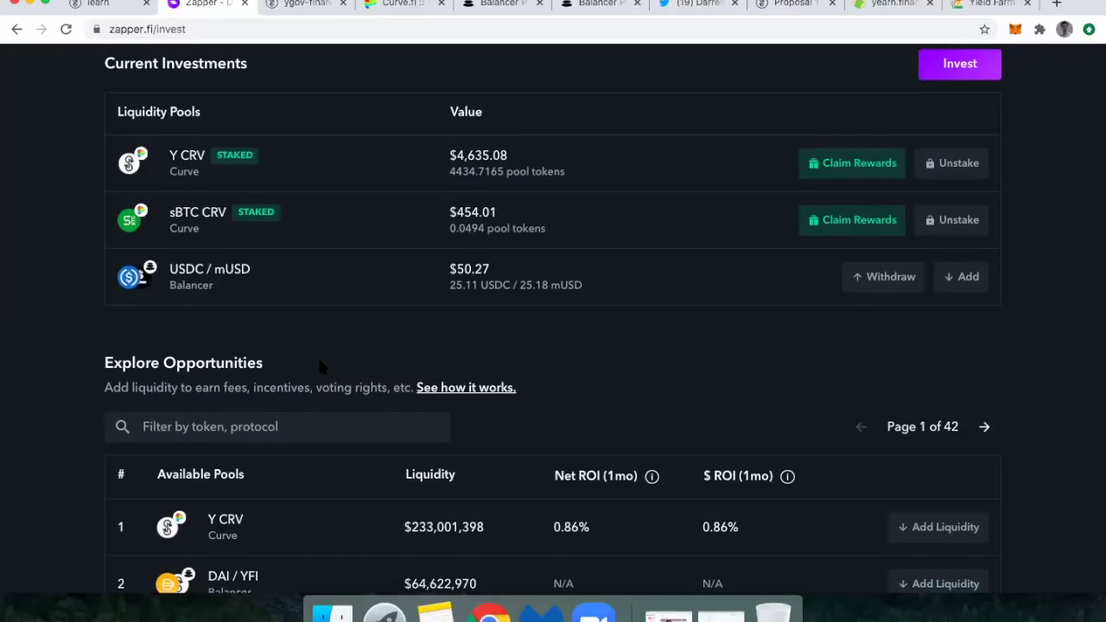
scroll(316, 351, "up", 3)
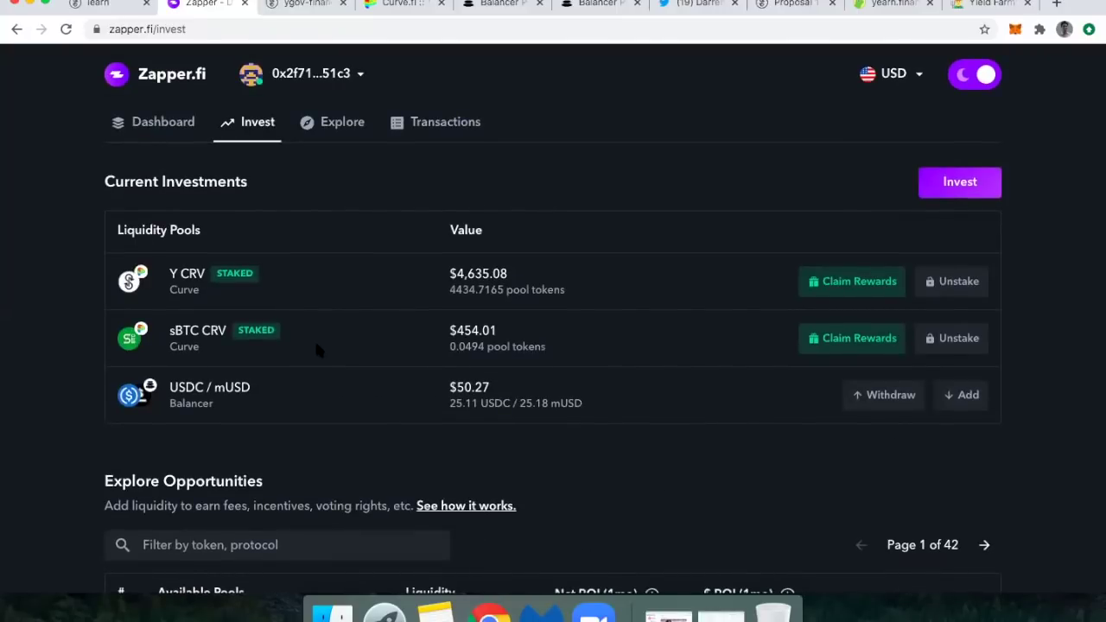
Filter the available pools under Explore Opportunities by "curve" and look through the matching pools
scroll(315, 339, "down", 3)
left_click(204, 391)
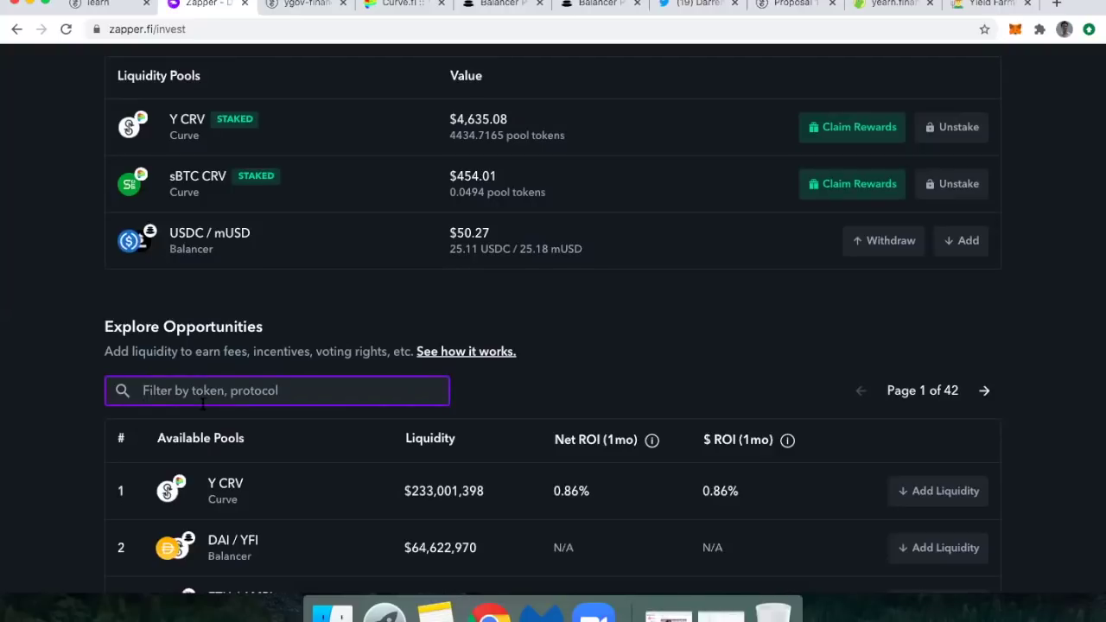
type("curve")
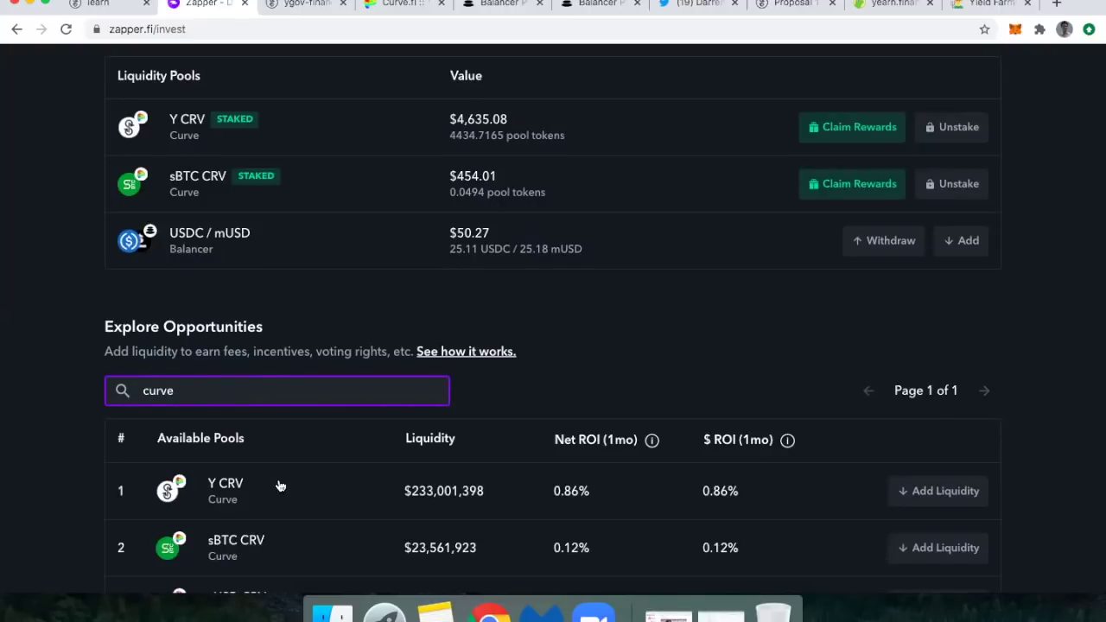
scroll(247, 499, "down", 4)
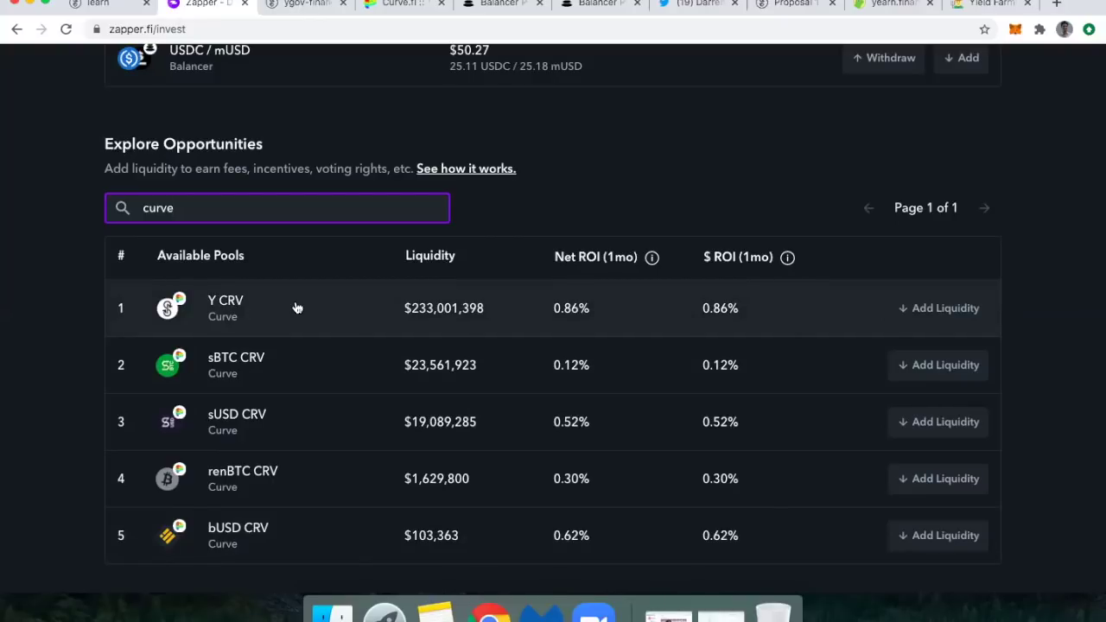
Start adding liquidity to Curve's Y pool, look through the available payment tokens, and set the amount to 1 ETH
left_click(934, 311)
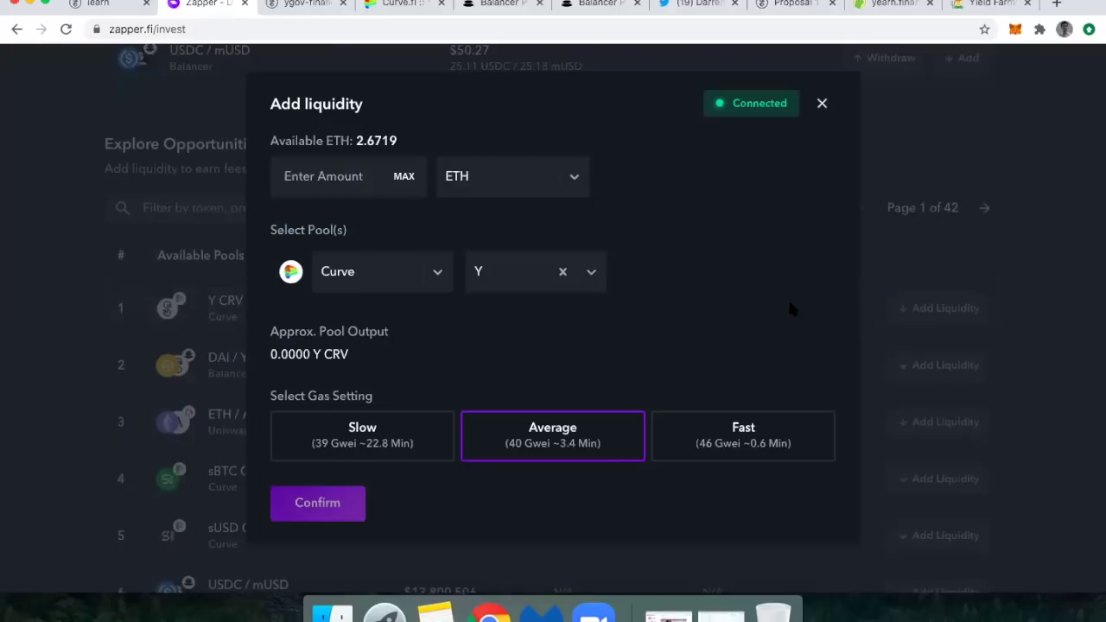
left_click(495, 192)
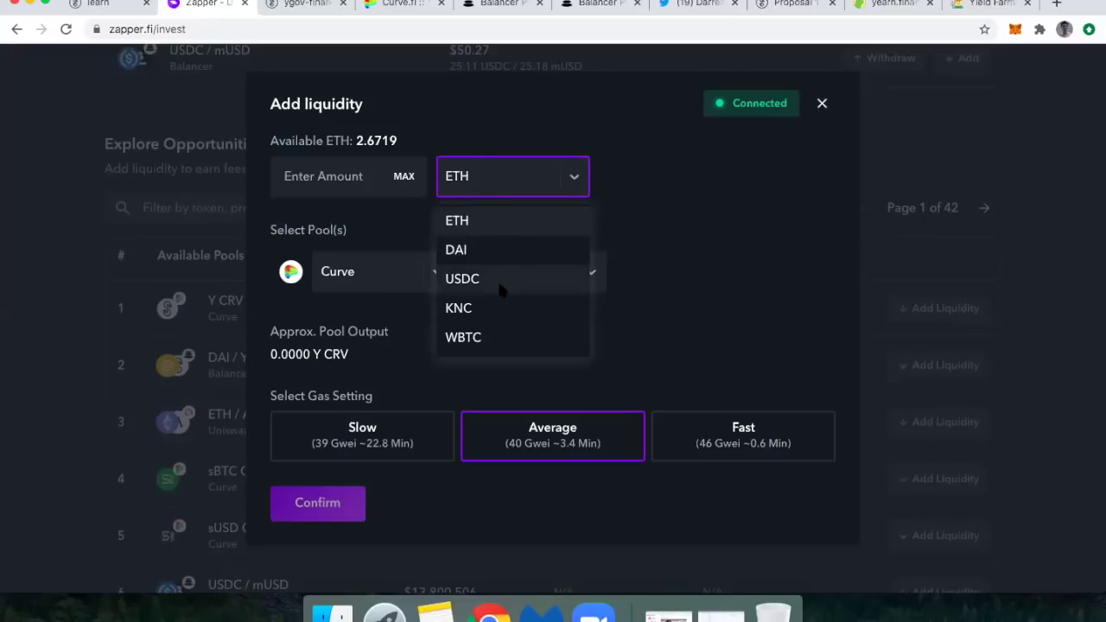
scroll(498, 279, "down", 4)
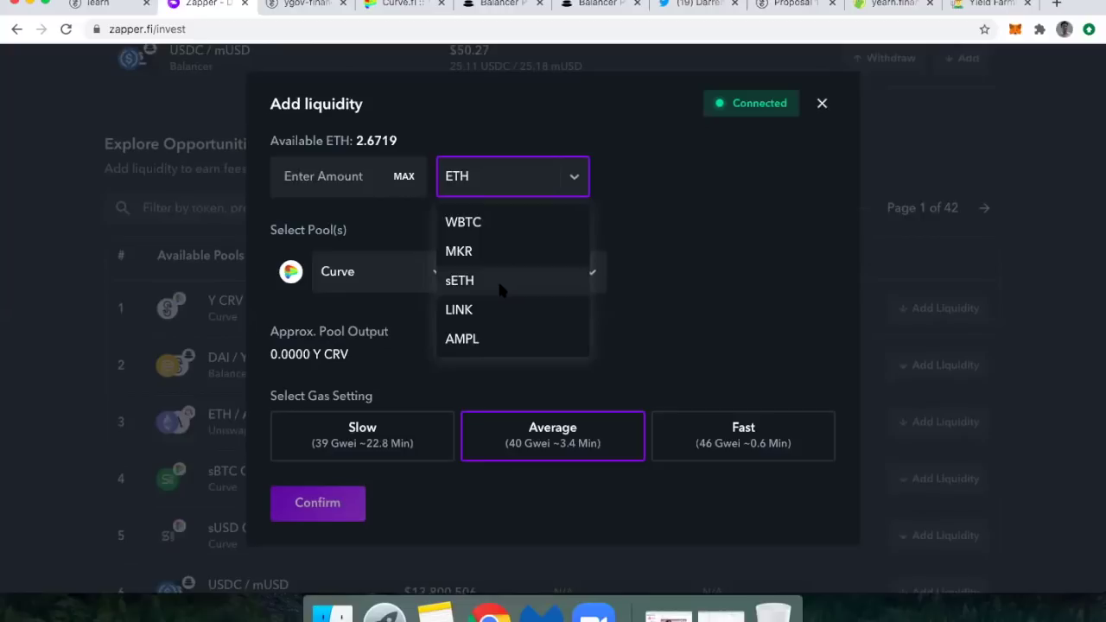
scroll(498, 279, "up", 4)
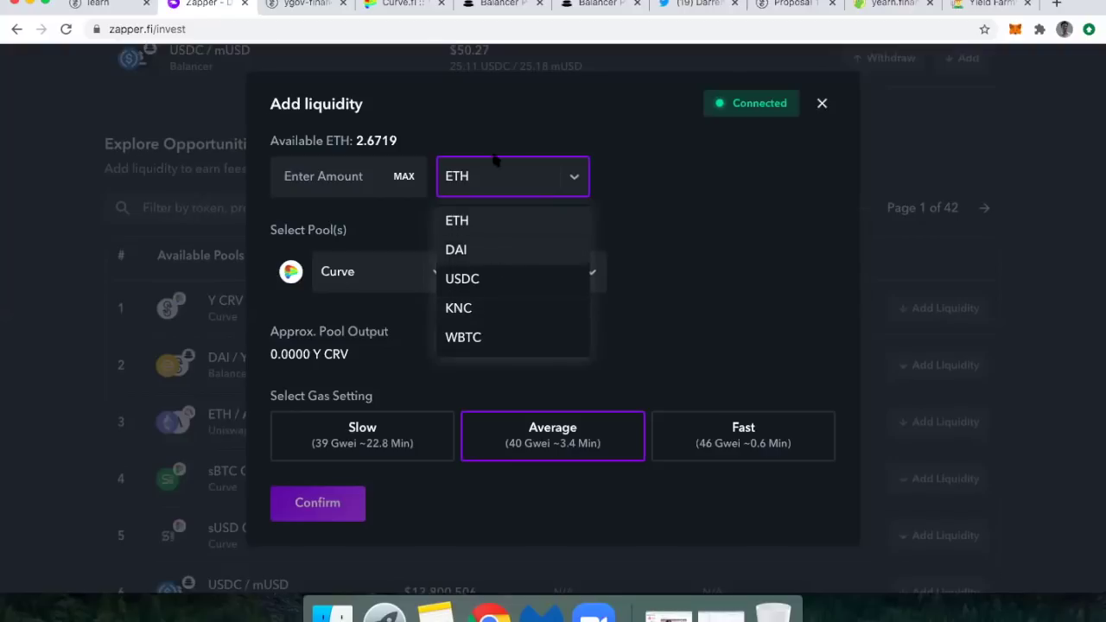
left_click(486, 128)
left_click(328, 176)
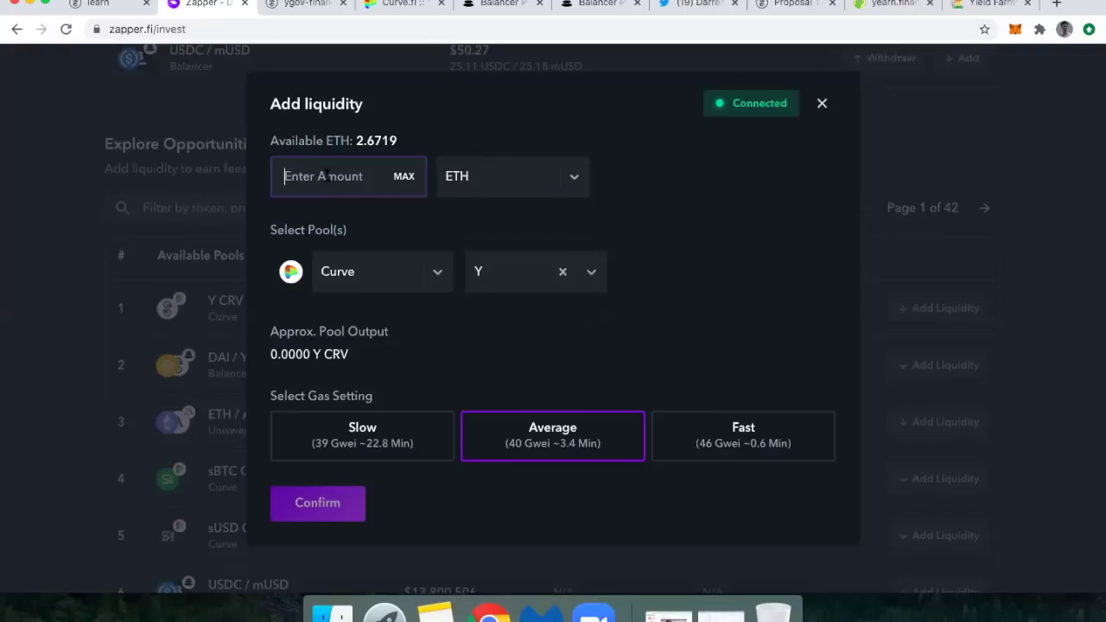
type("1")
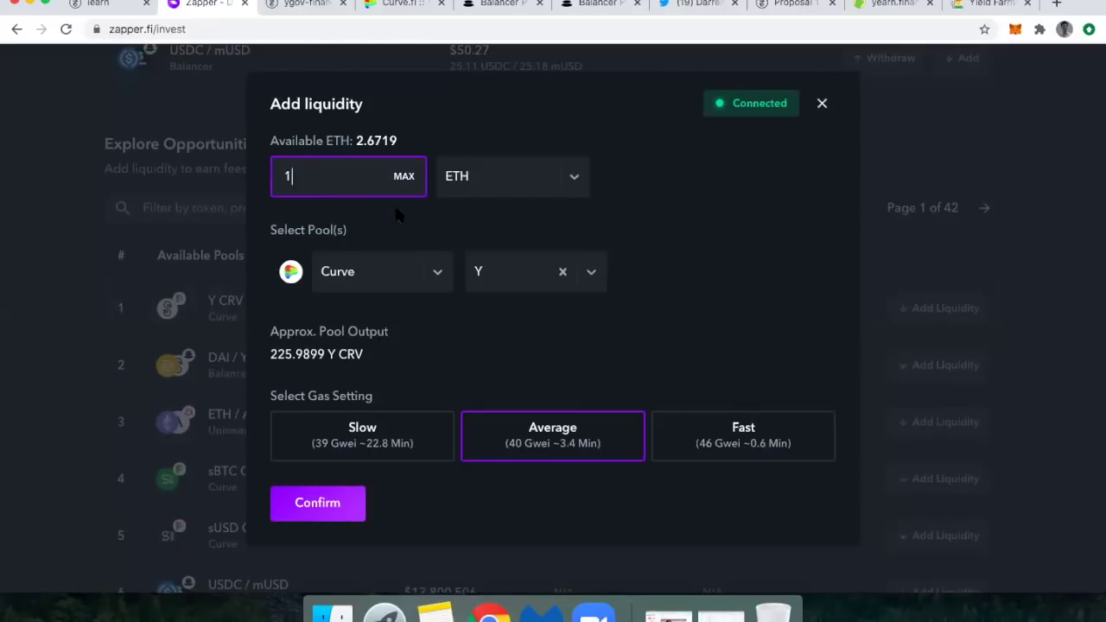
Submit the 1 ETH deposit into the Y pool with the Average gas setting and authorize Zapper's connection to the wallet
left_click(399, 4)
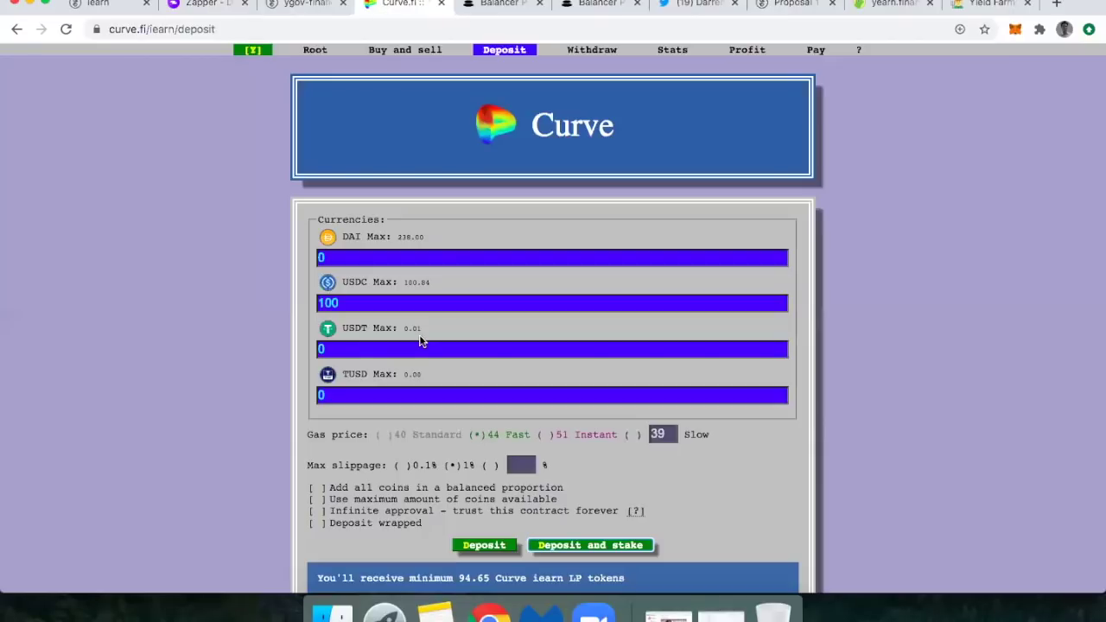
left_click(207, 4)
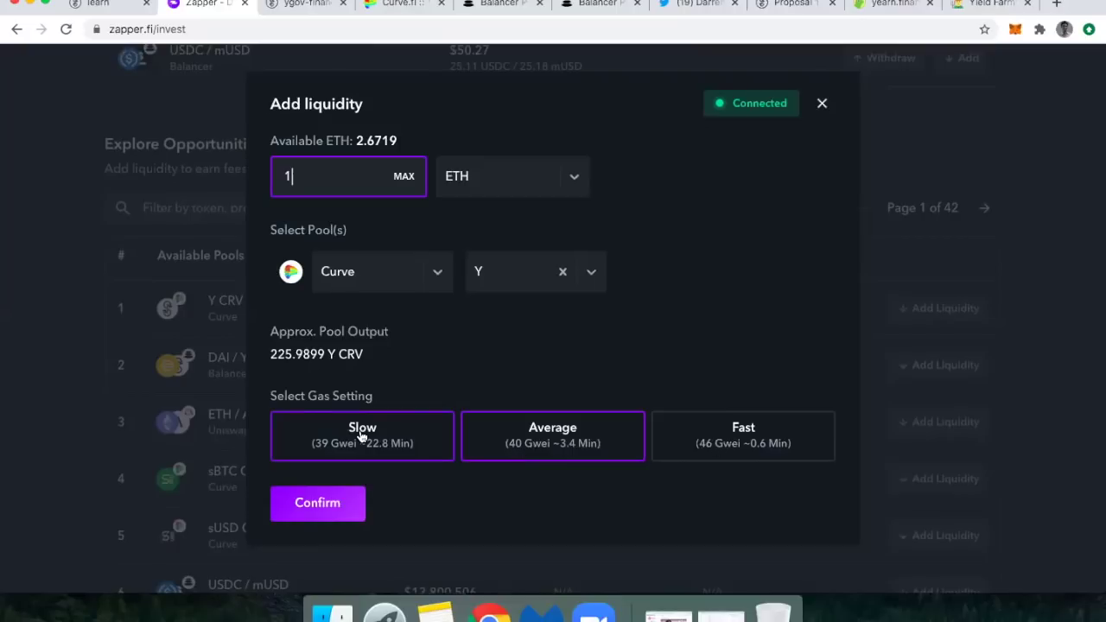
left_click(424, 452)
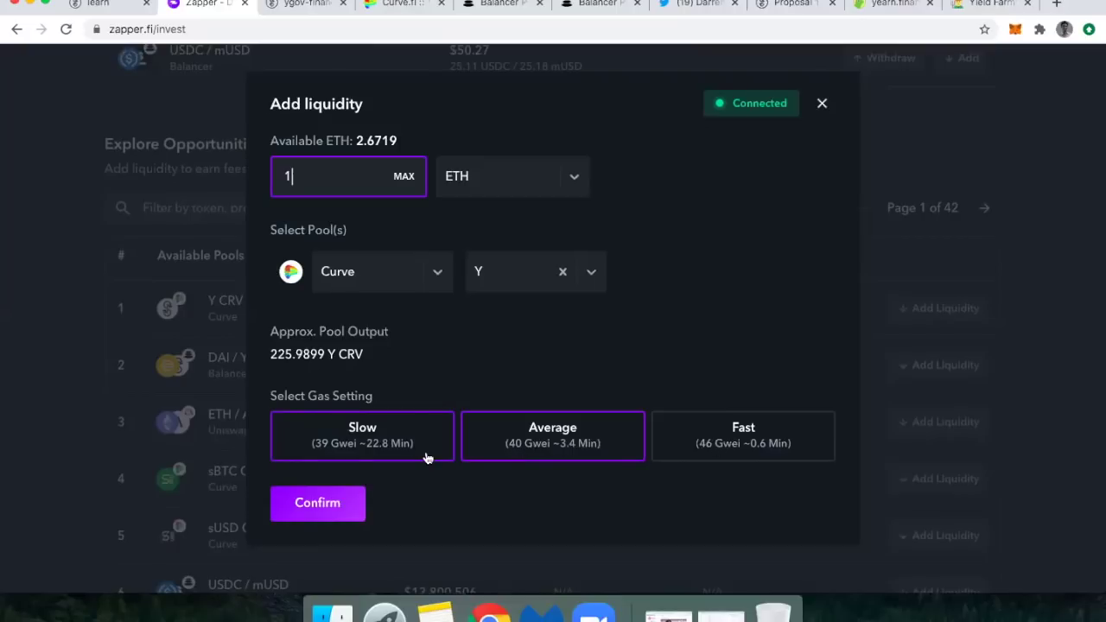
left_click(512, 455)
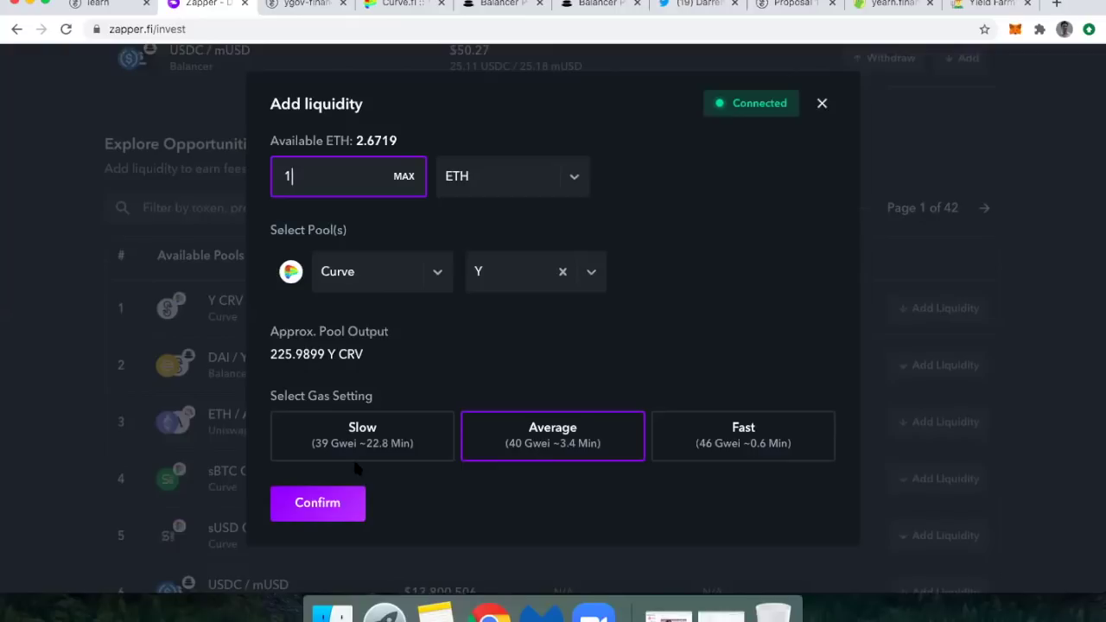
left_click(319, 505)
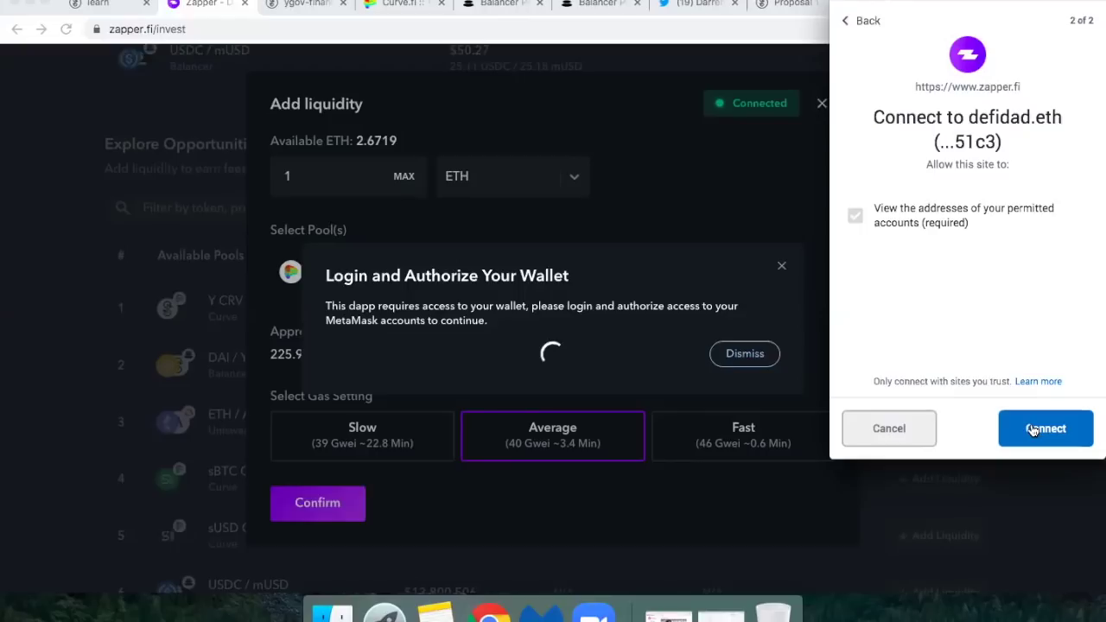
left_click(1033, 429)
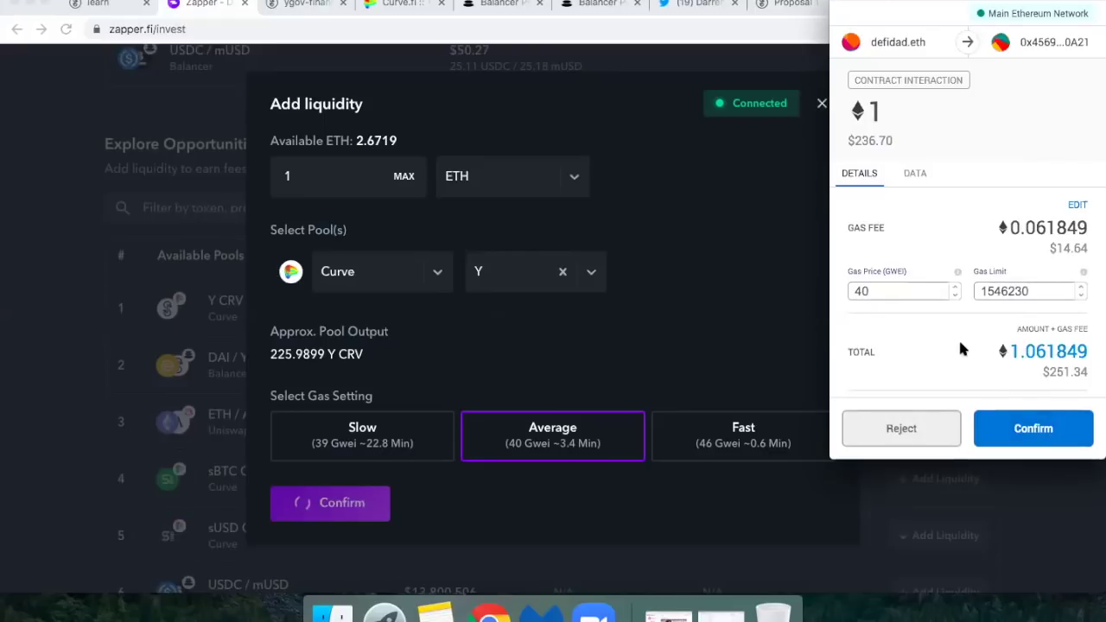
Review the deposit transaction's basic and advanced gas options without changing them, and reject the transaction
left_click(1076, 205)
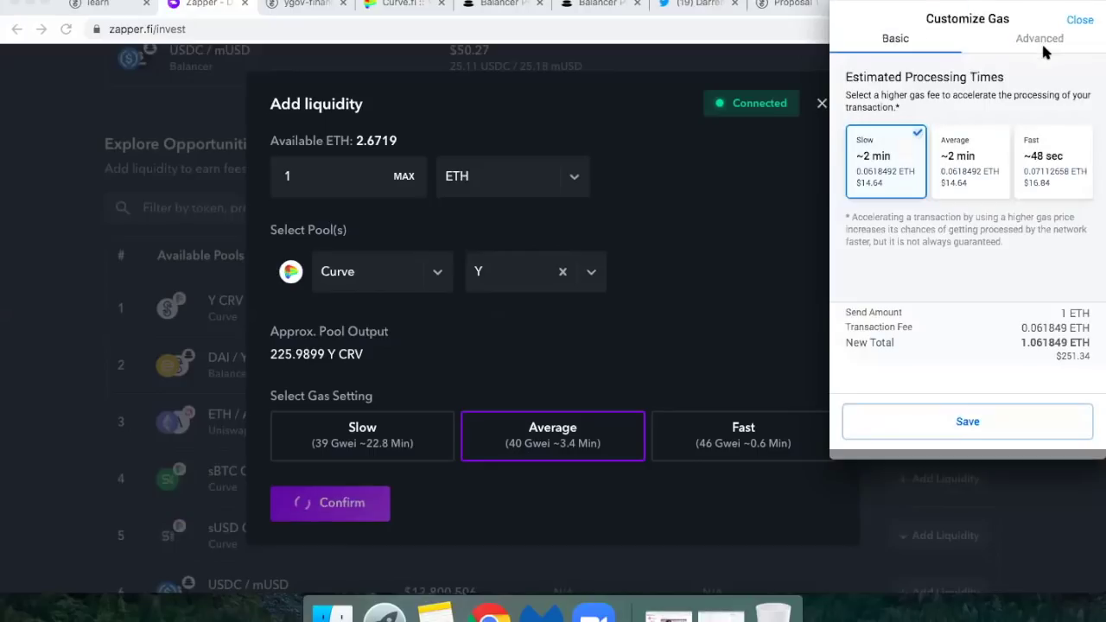
left_click(1044, 42)
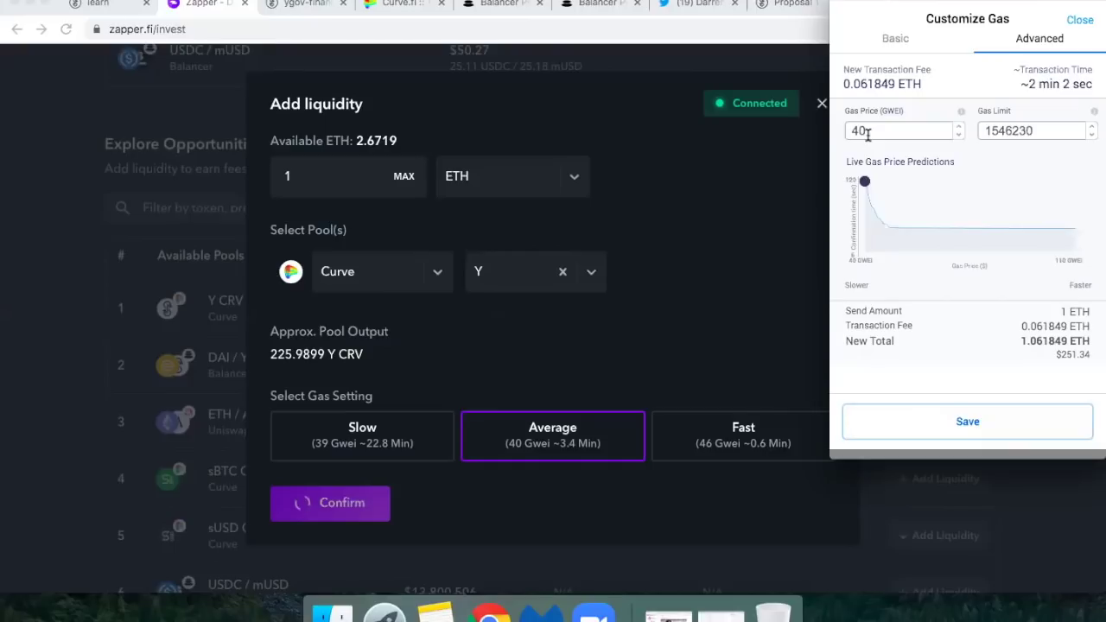
left_click(881, 419)
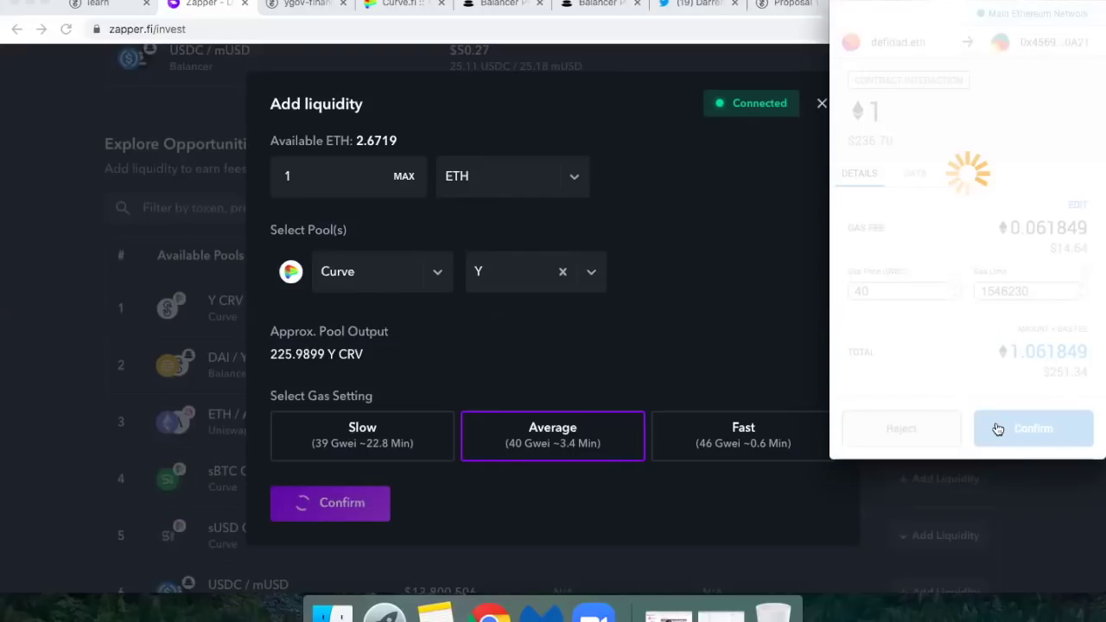
left_click(887, 436)
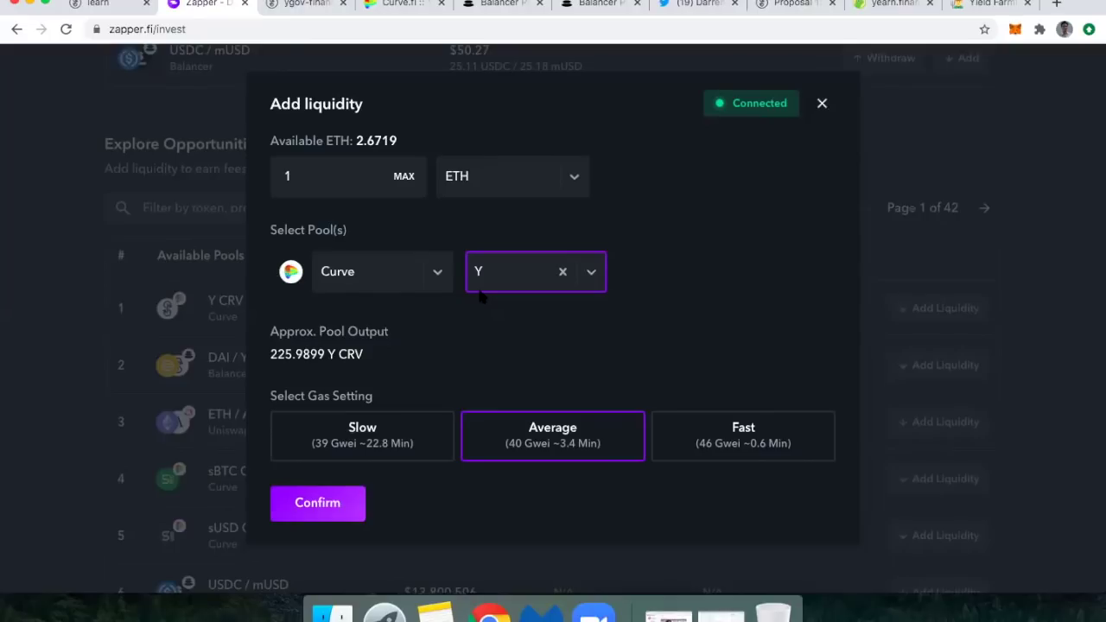
Switch to yGov and open the yearn staking pool, which supports curve.fi tokens
left_click(294, 7)
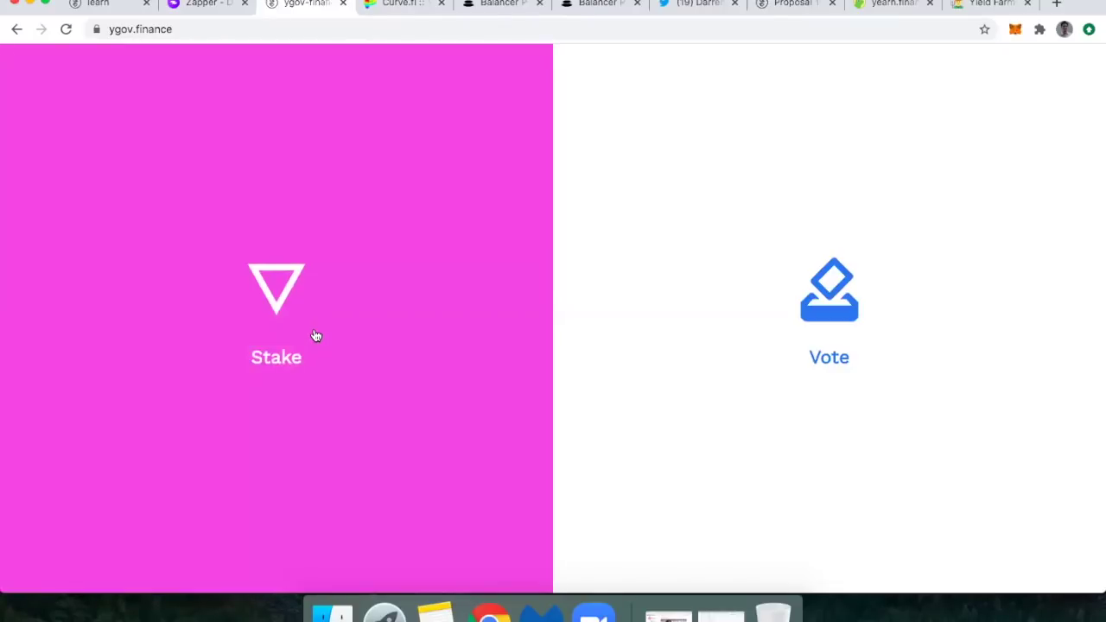
left_click(314, 334)
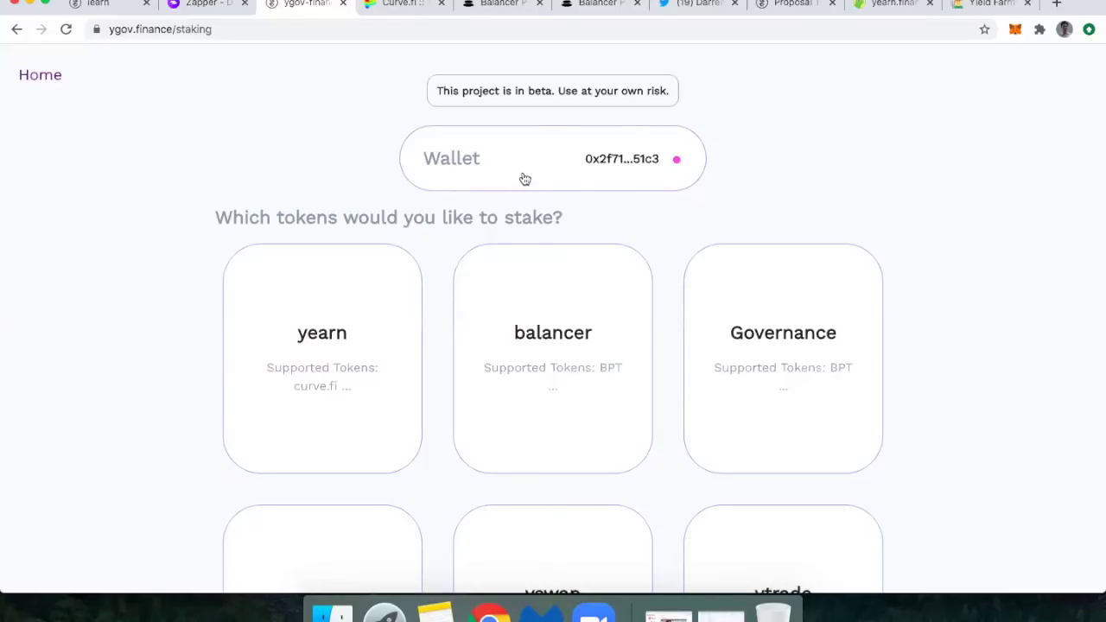
scroll(519, 252, "down", 3)
scroll(519, 251, "down", 1)
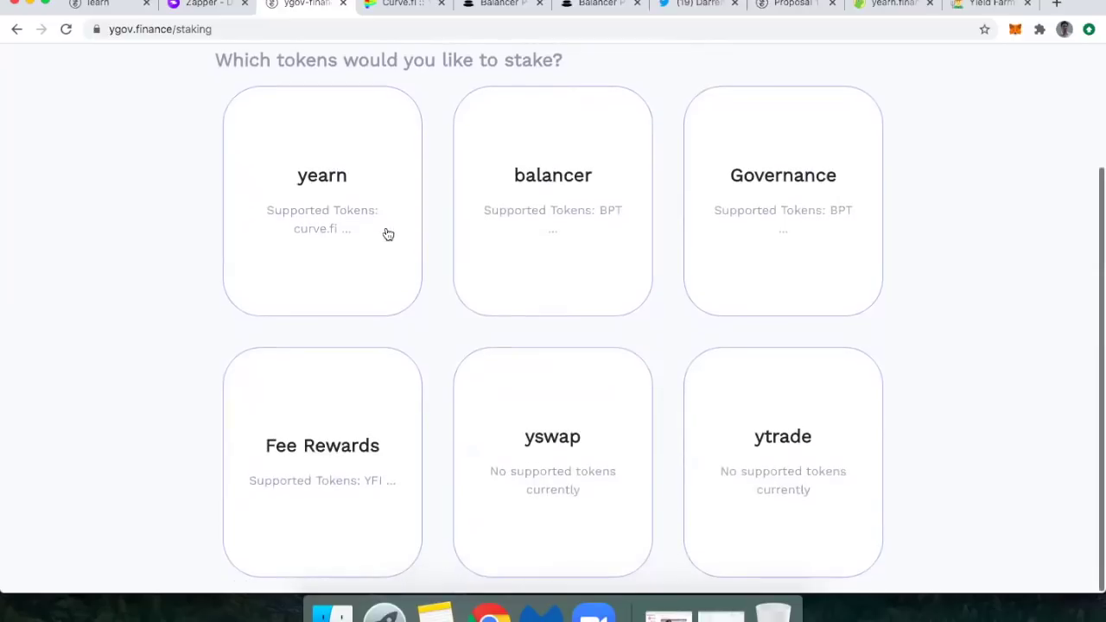
left_click(339, 162)
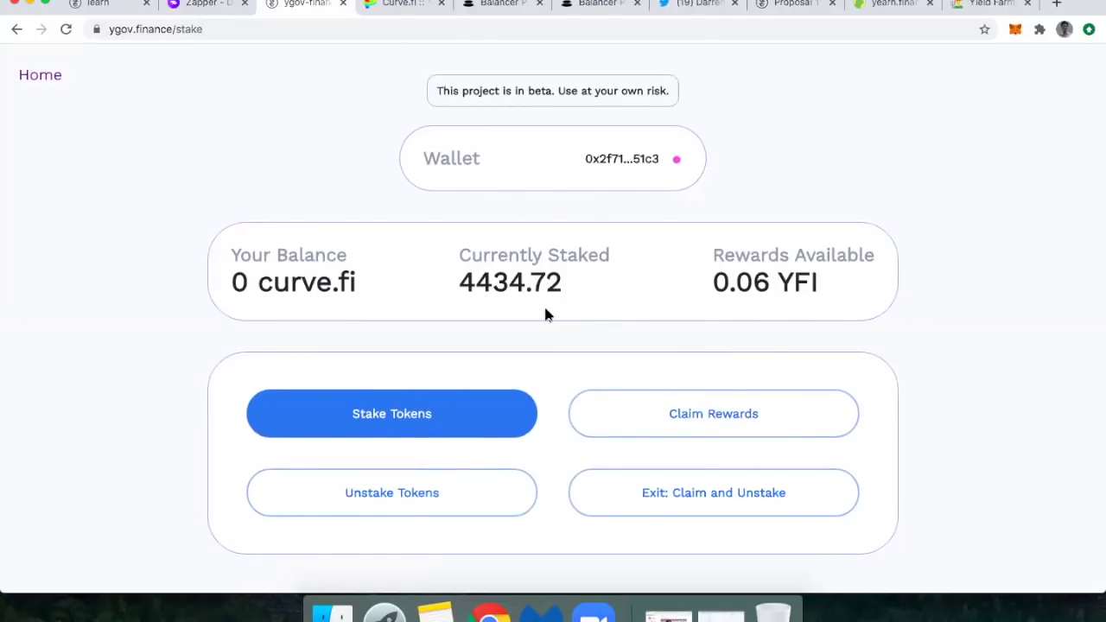
Compare Curve's stablecoin deposit form with the balance, staked amount and rewards in yGov's yearn pool
left_click(391, 8)
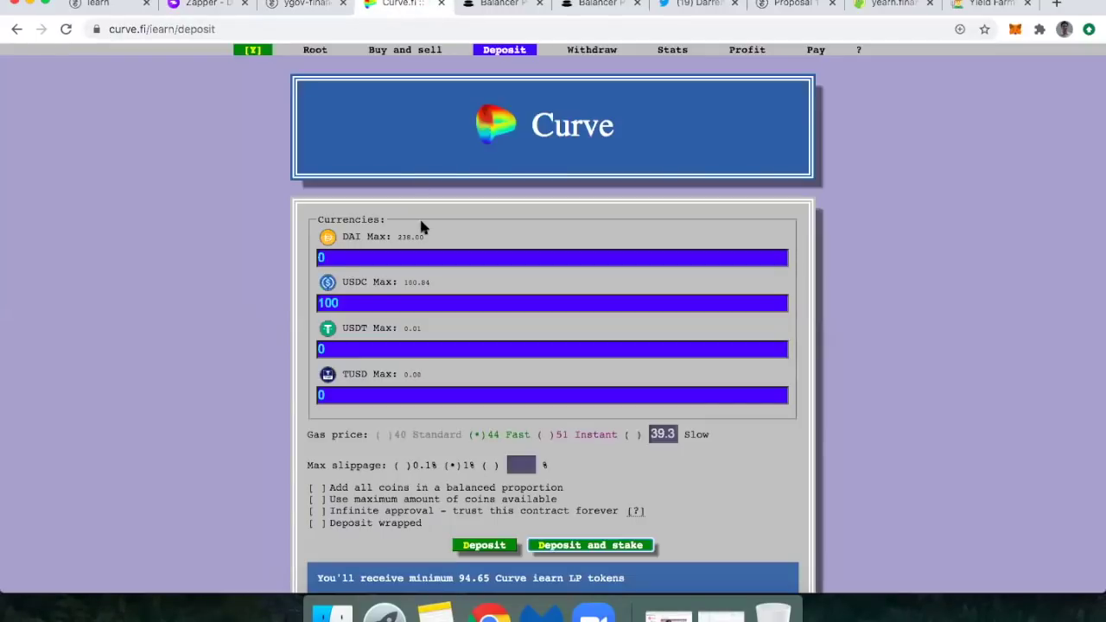
left_click(282, 7)
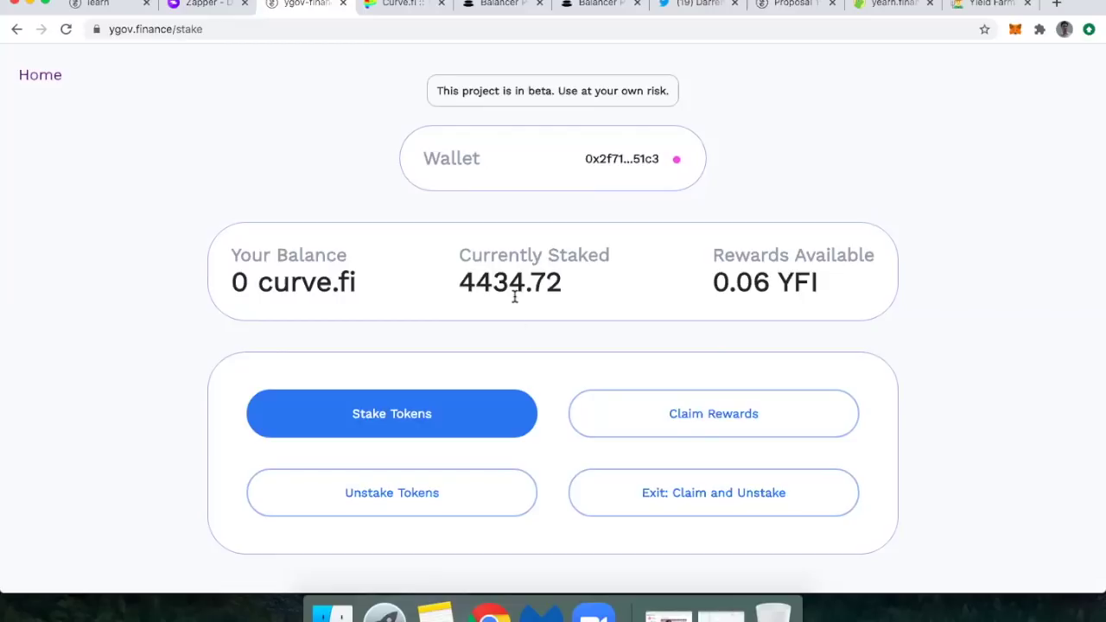
left_click(389, 7)
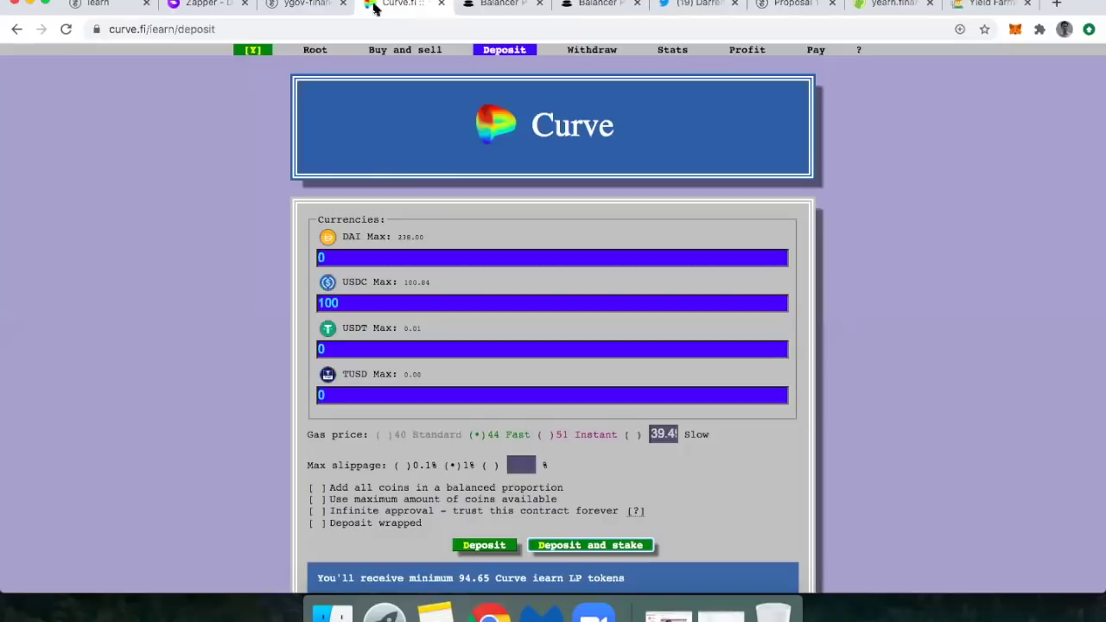
left_click(307, 5)
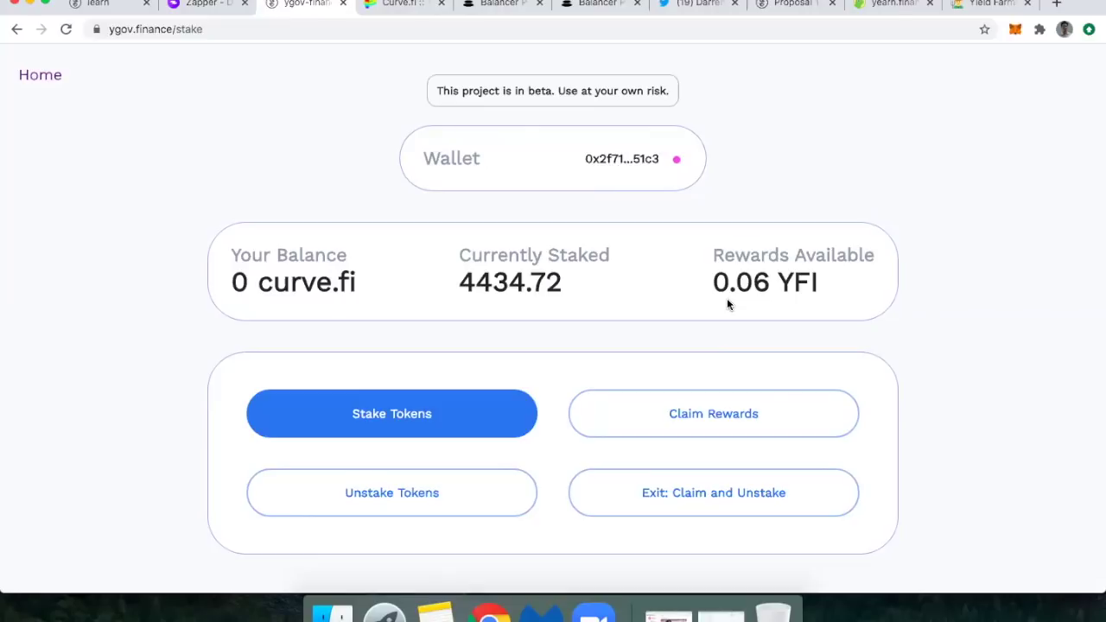
Check the current YFI price on CoinGecko's yearn.finance page
left_click(883, 6)
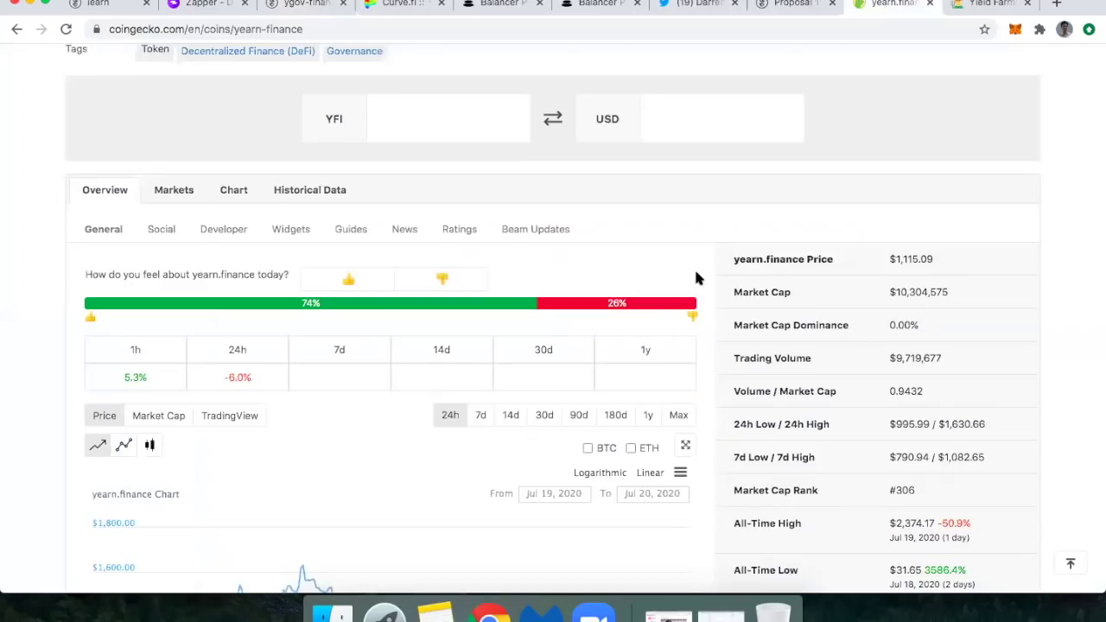
scroll(698, 275, "up", 5)
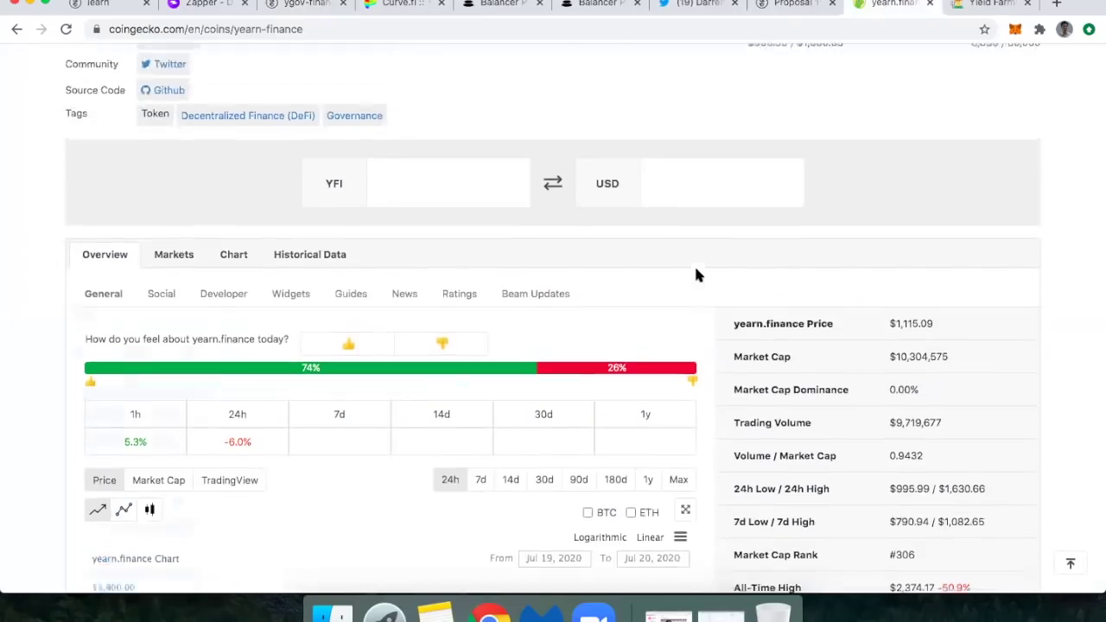
scroll(697, 272, "up", 1)
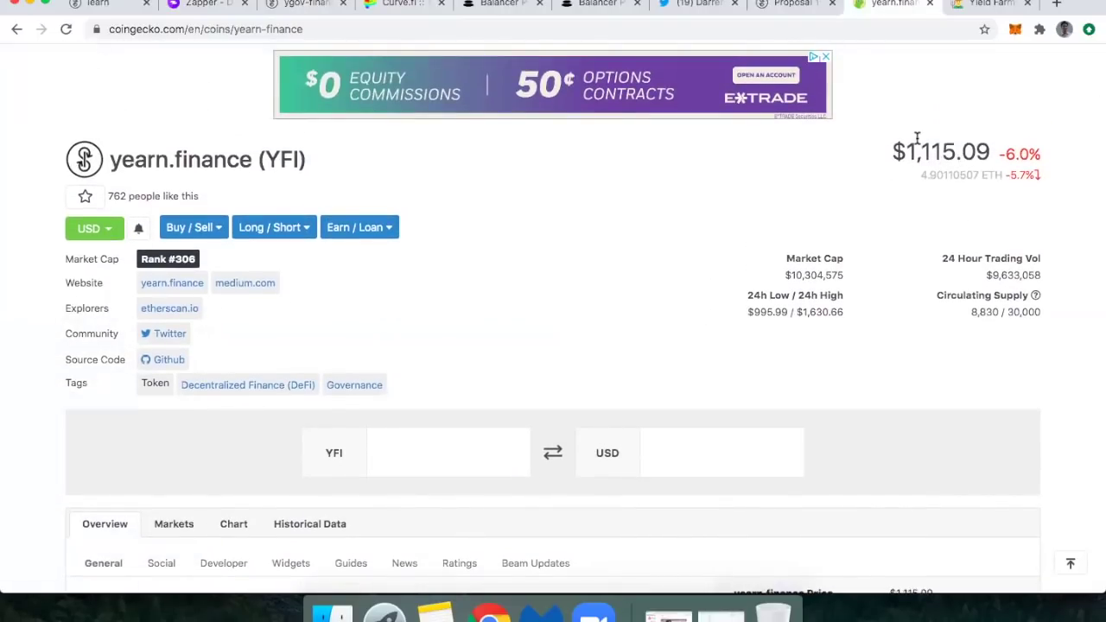
Review how Curve's deposit page and yGov's yearn staking page work together, going back and forth between them
left_click(310, 7)
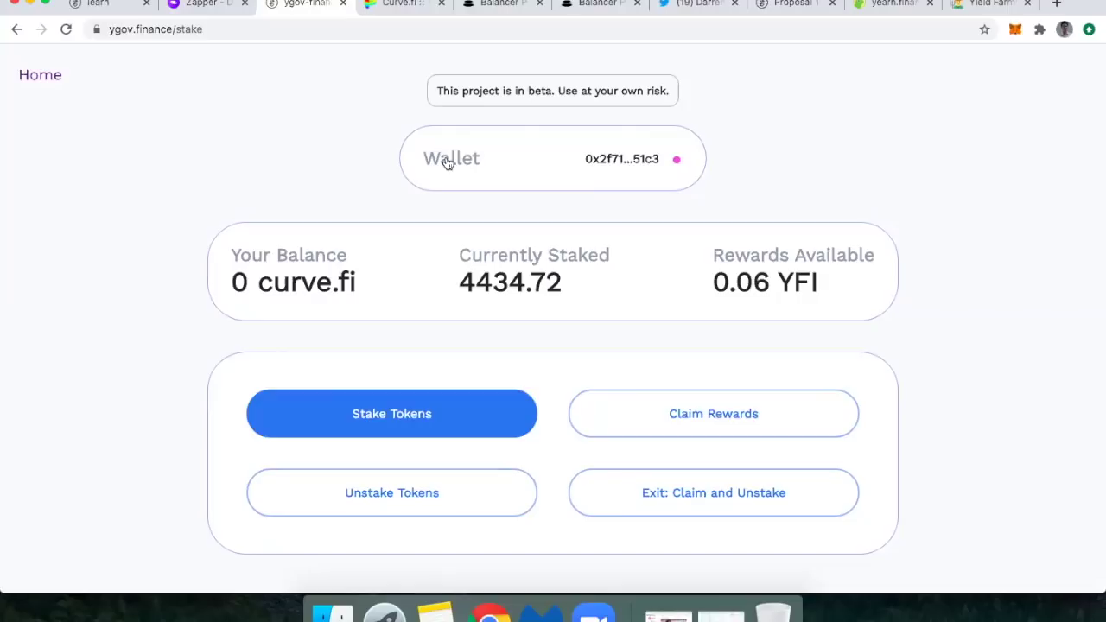
left_click(385, 8)
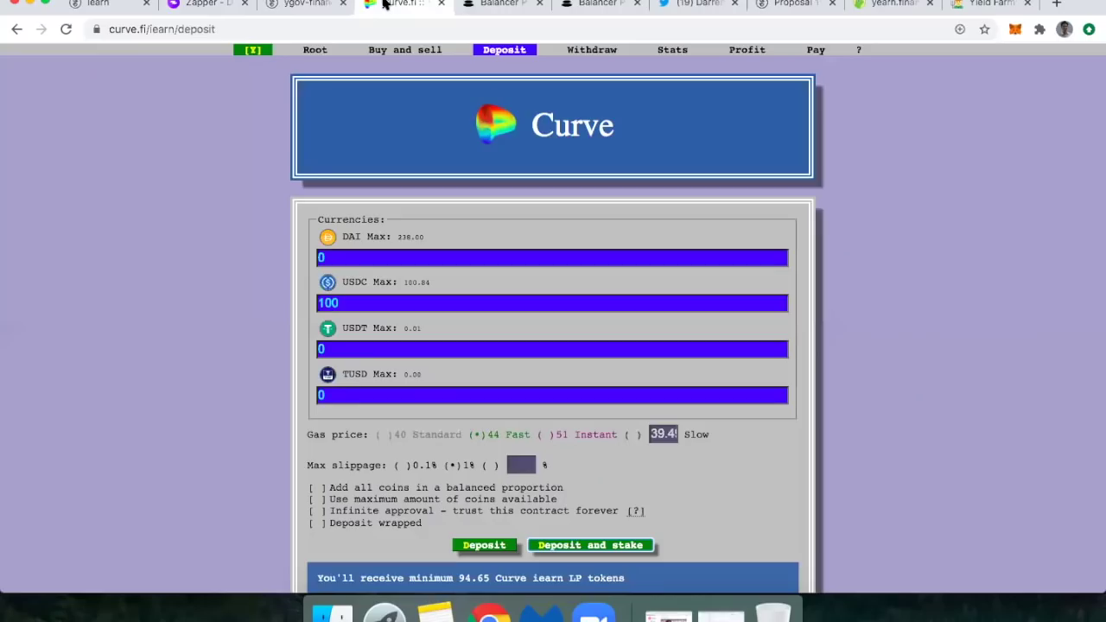
left_click(302, 5)
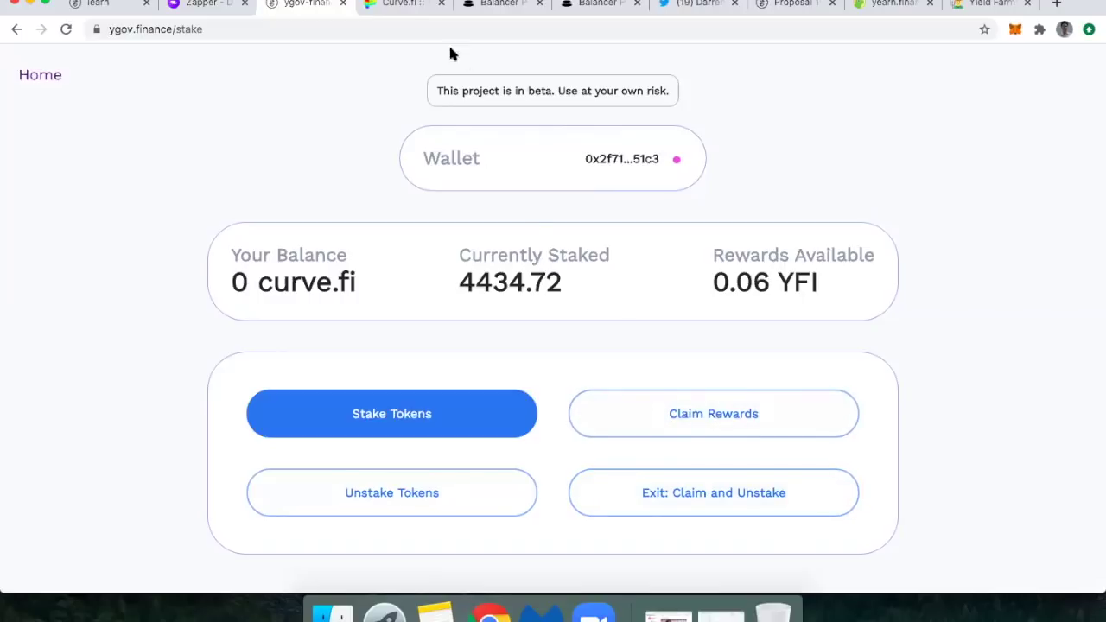
left_click(394, 7)
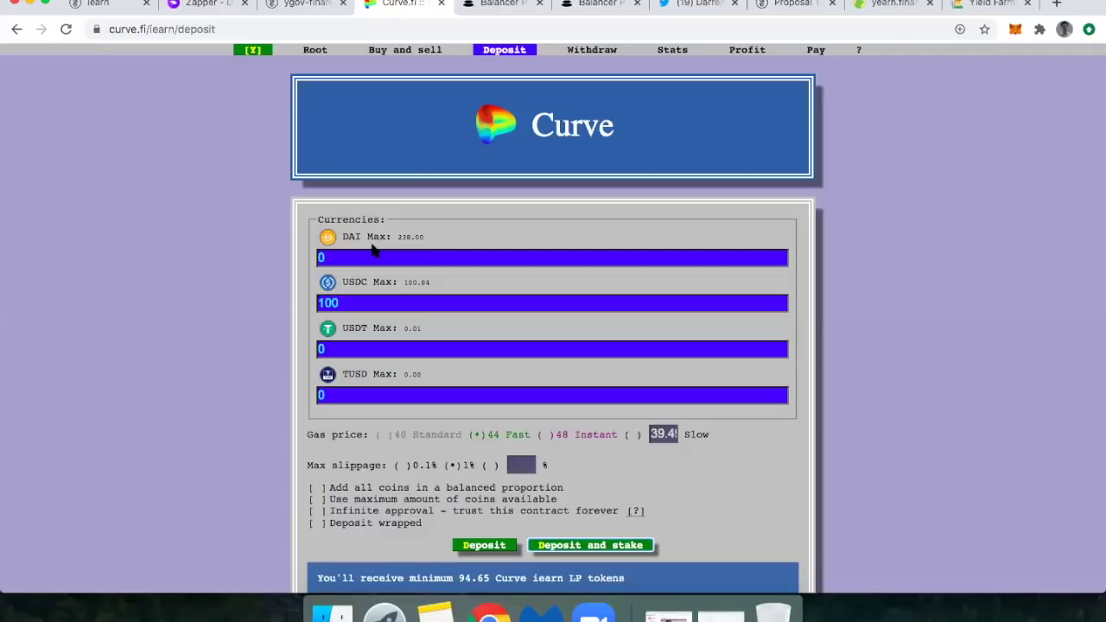
left_click(294, 5)
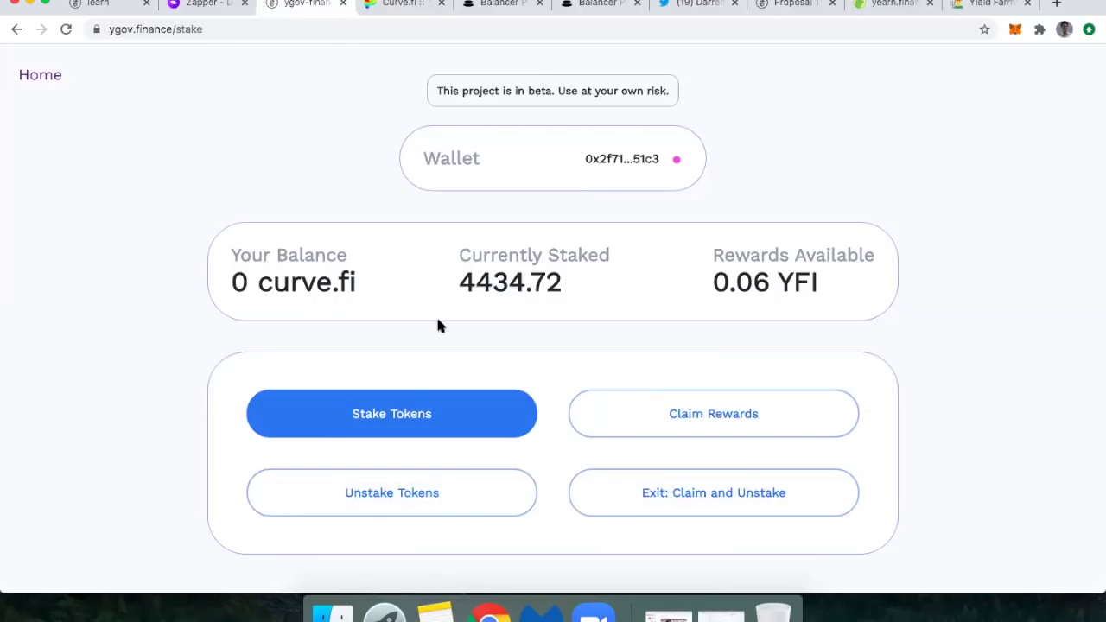
left_click(378, 6)
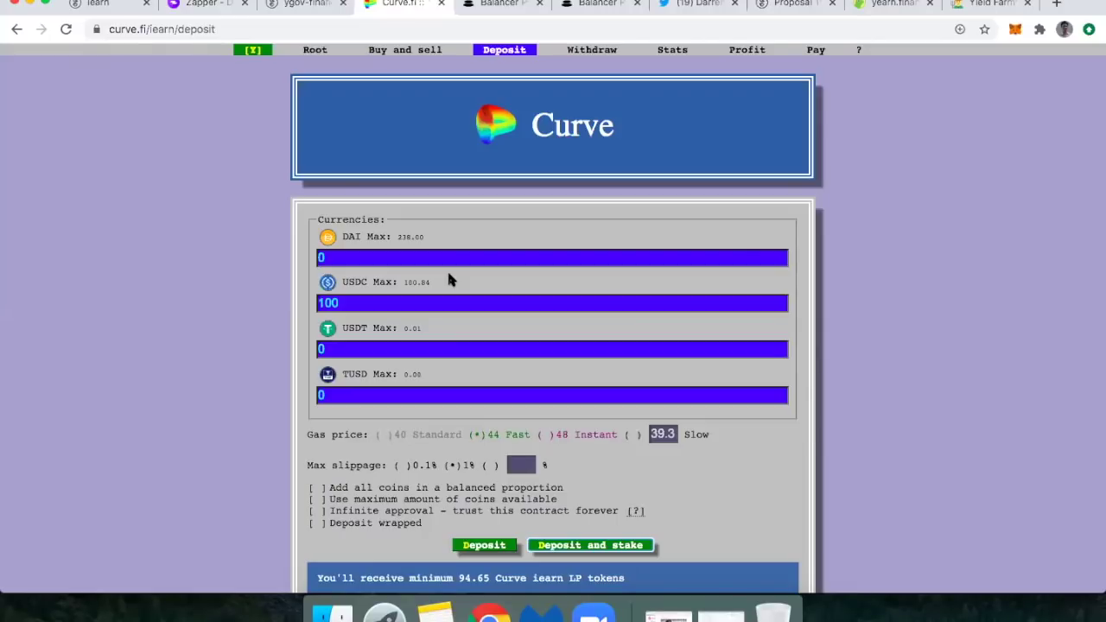
Switch to yGov and open the balancer staking pool, which supports BPT tokens
left_click(287, 5)
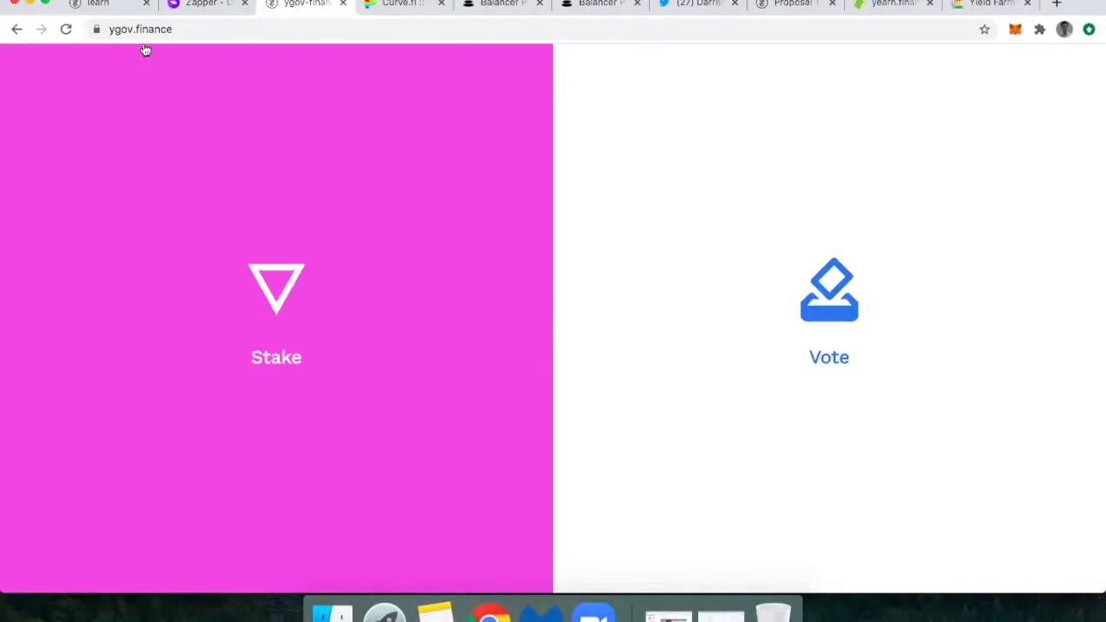
left_click(269, 333)
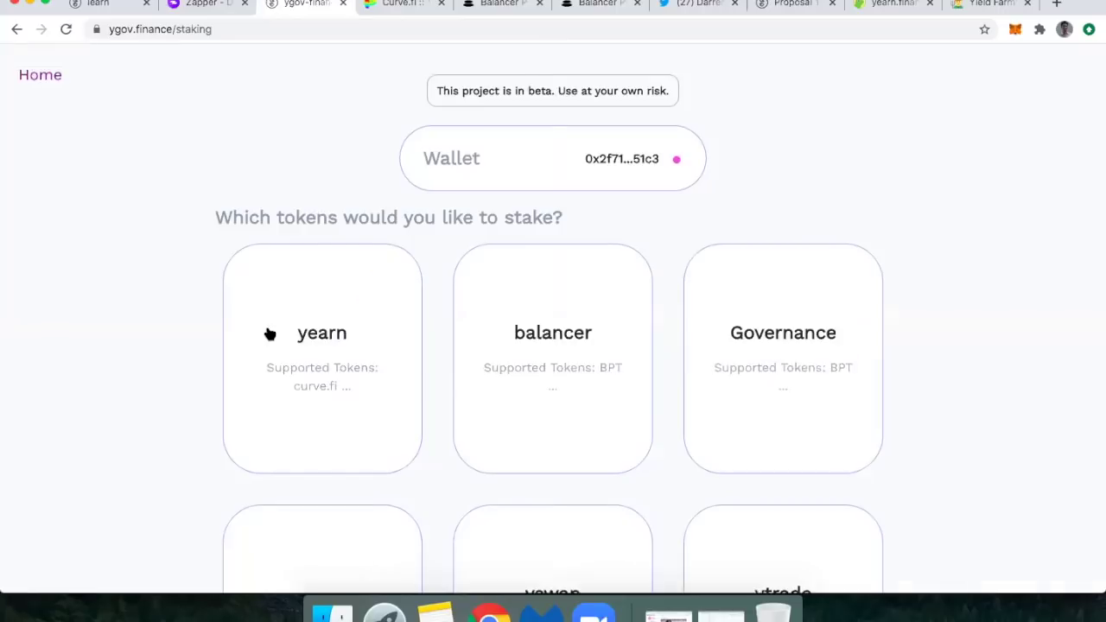
left_click(556, 351)
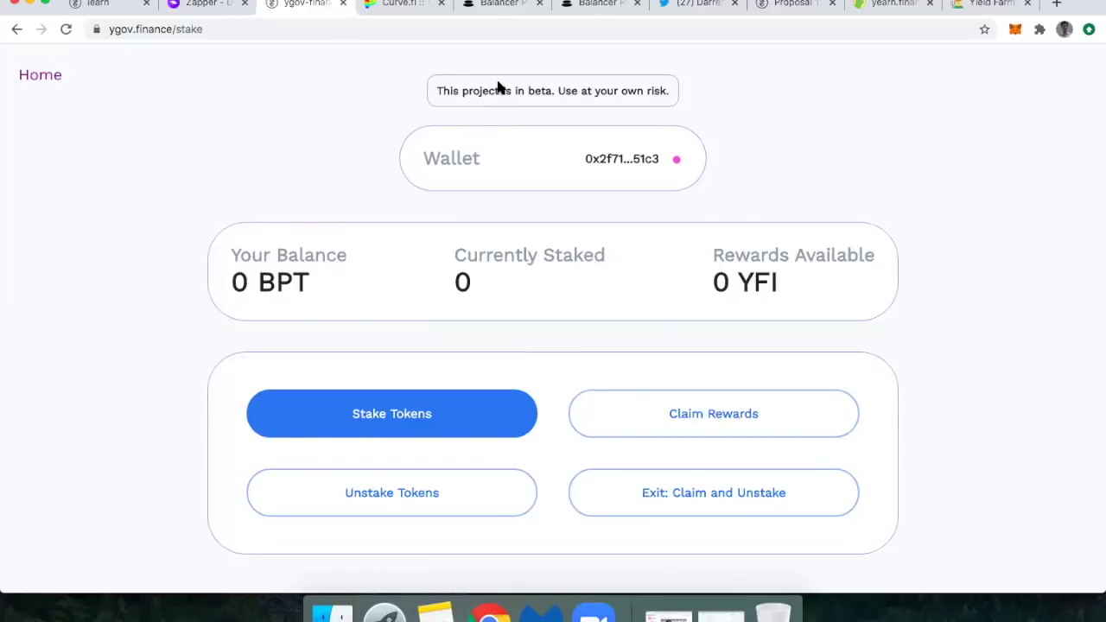
Switch to Balancer's 98% DAI / 2% YFI pool, start adding liquidity with all pool assets, and try the maximum DAI deposit
left_click(491, 4)
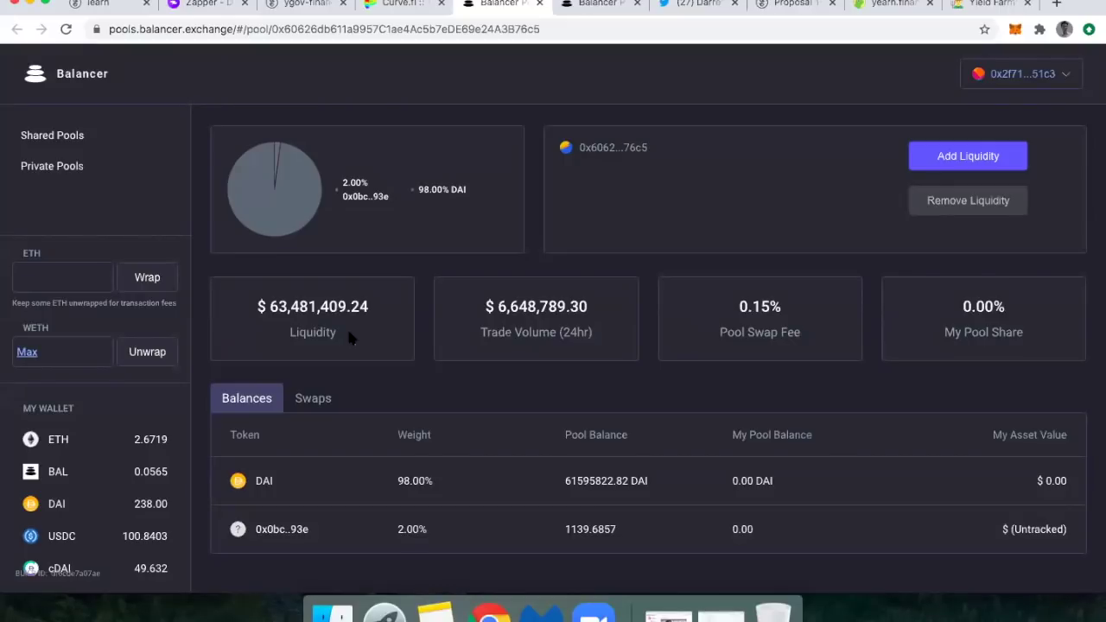
left_click(943, 155)
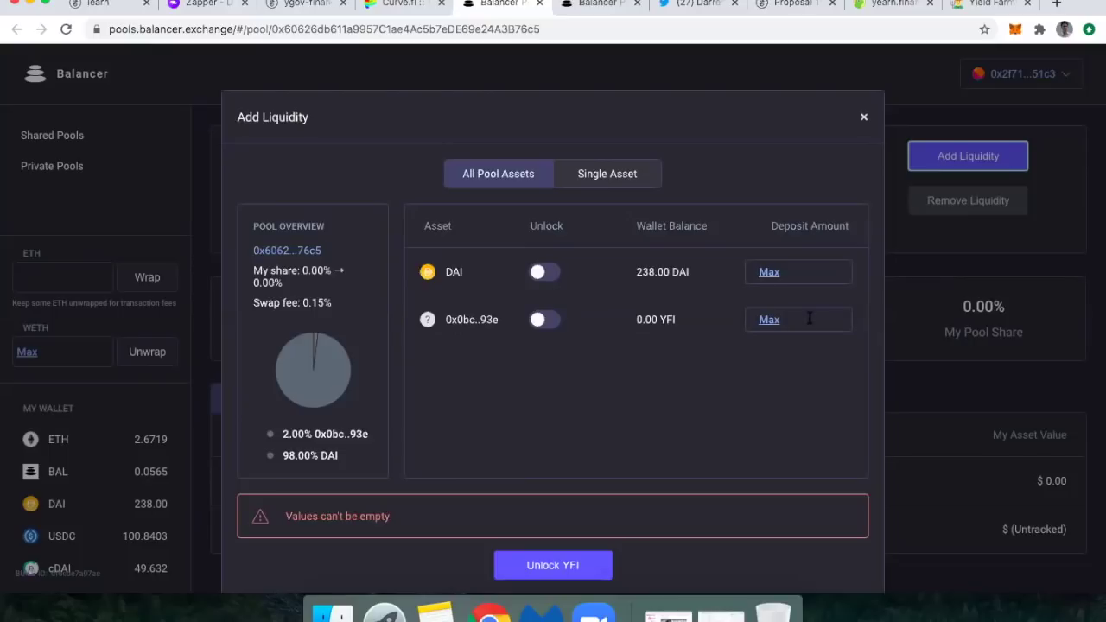
left_click(769, 273)
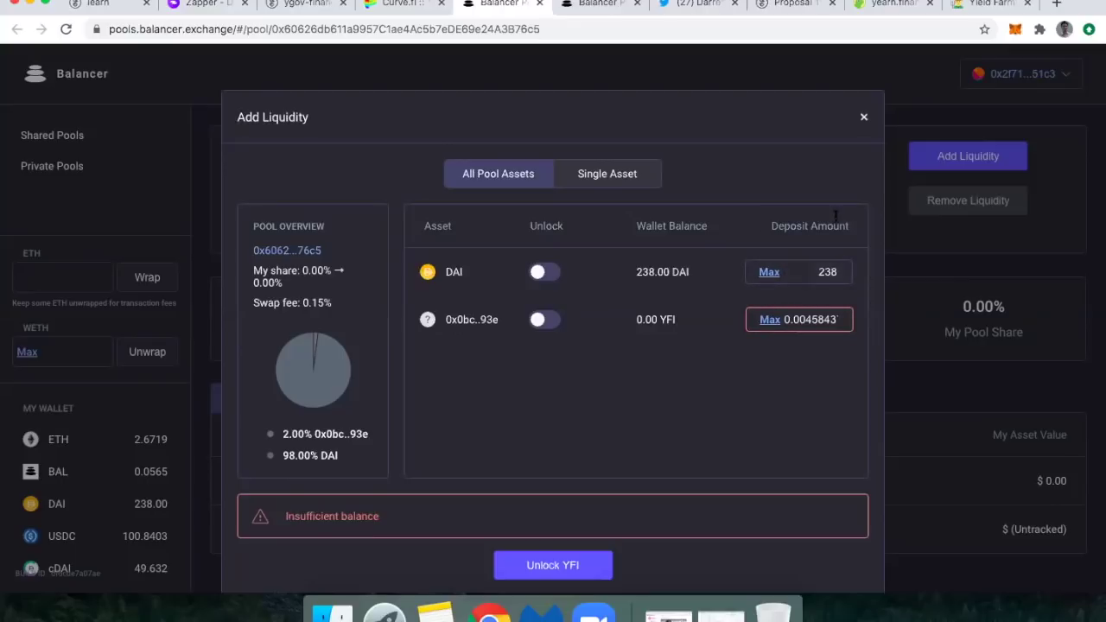
left_click(770, 272)
Check the YFI rewards in yGov's yearn pool and enter Balancer deposit amounts of 0.06 YFI and 3234 DAI
key("super+3")
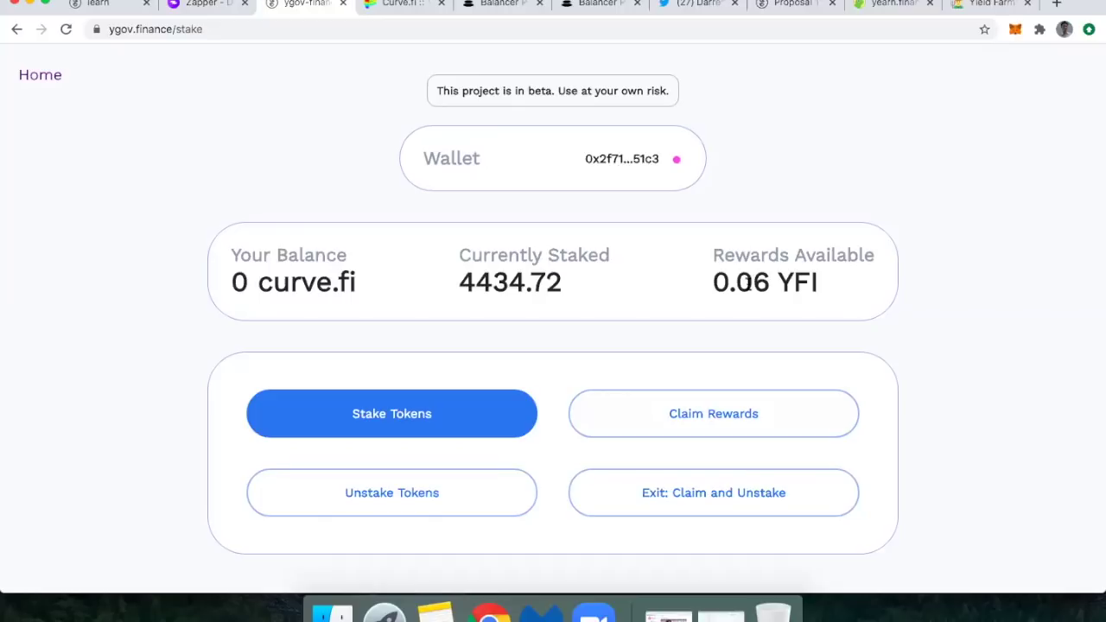
left_click(500, 3)
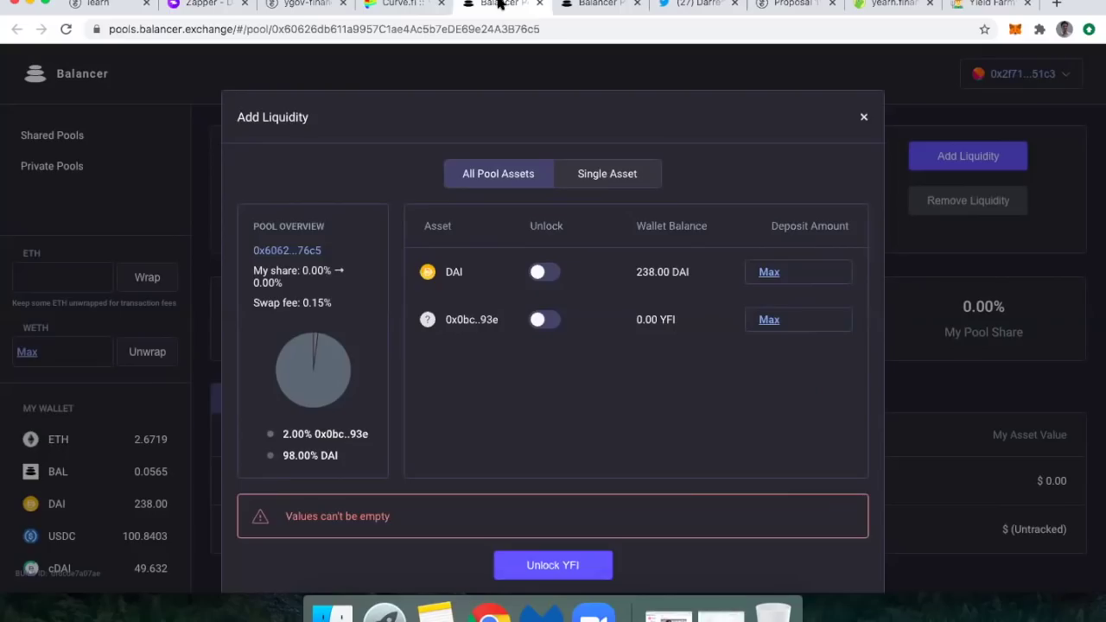
left_click(824, 316)
type("0.06")
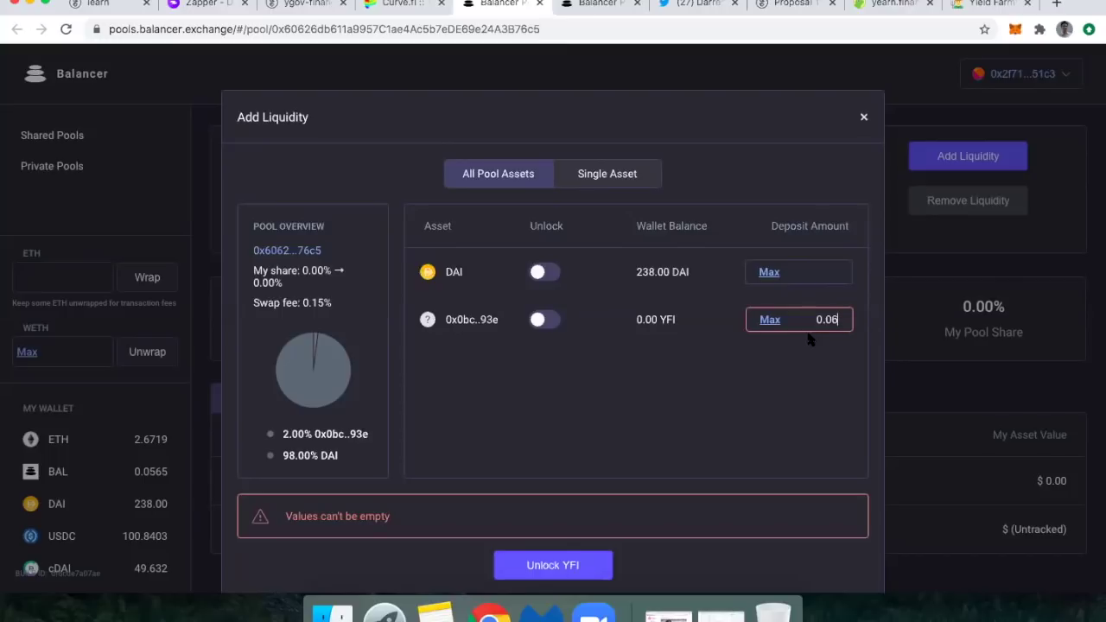
left_click(832, 272)
type("3234")
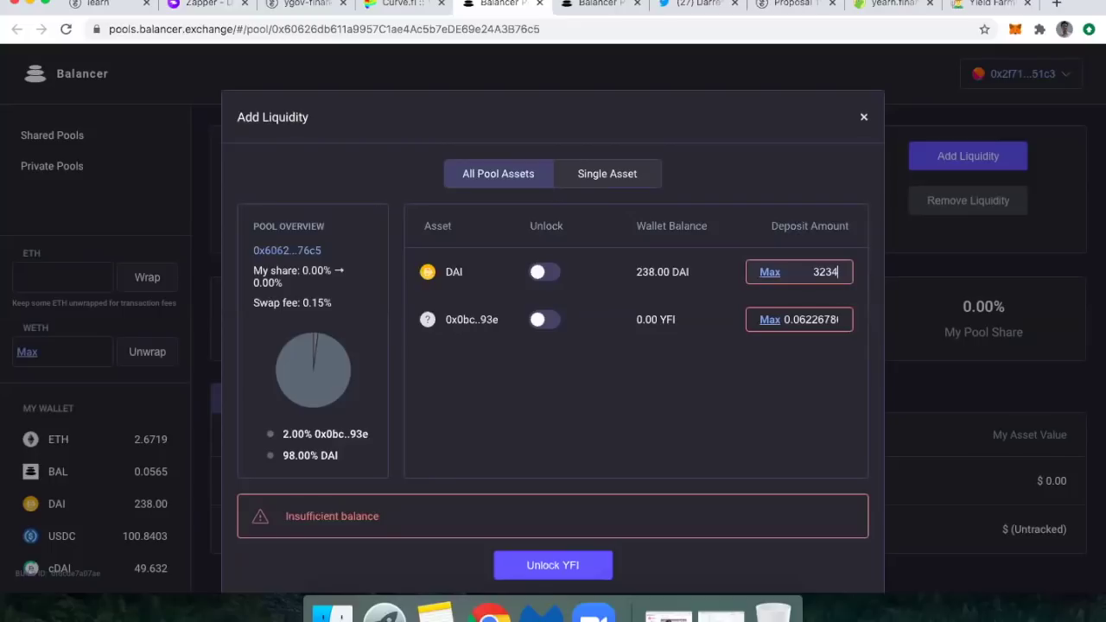
Recheck the rewards in yGov, change the Balancer deposit to a single asset, YFI, and set its amount to 0.06
left_click(283, 3)
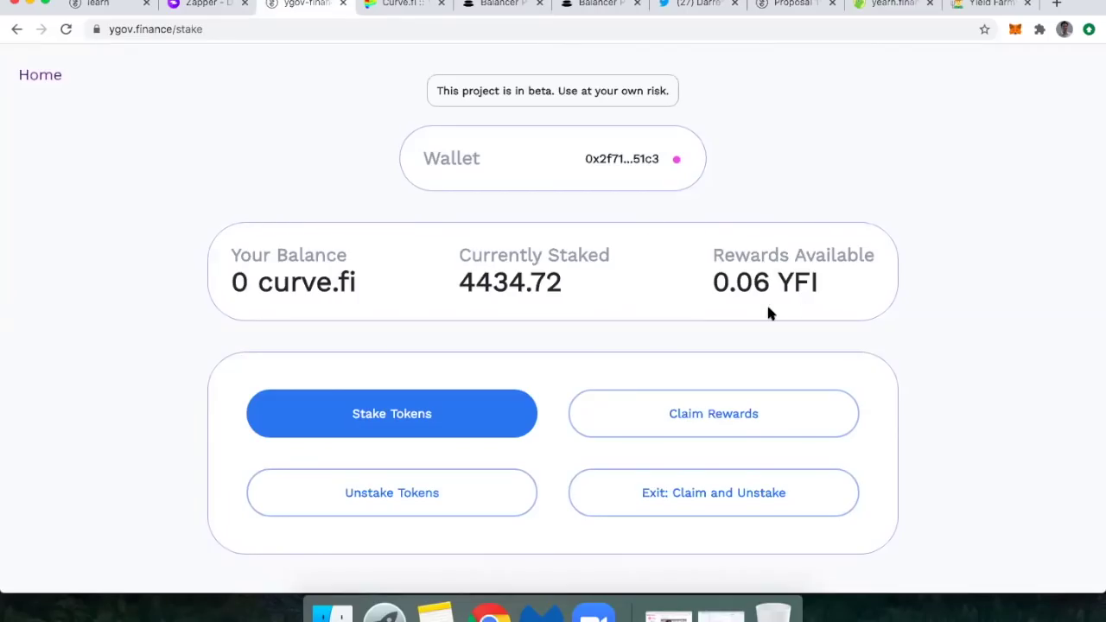
left_click(491, 7)
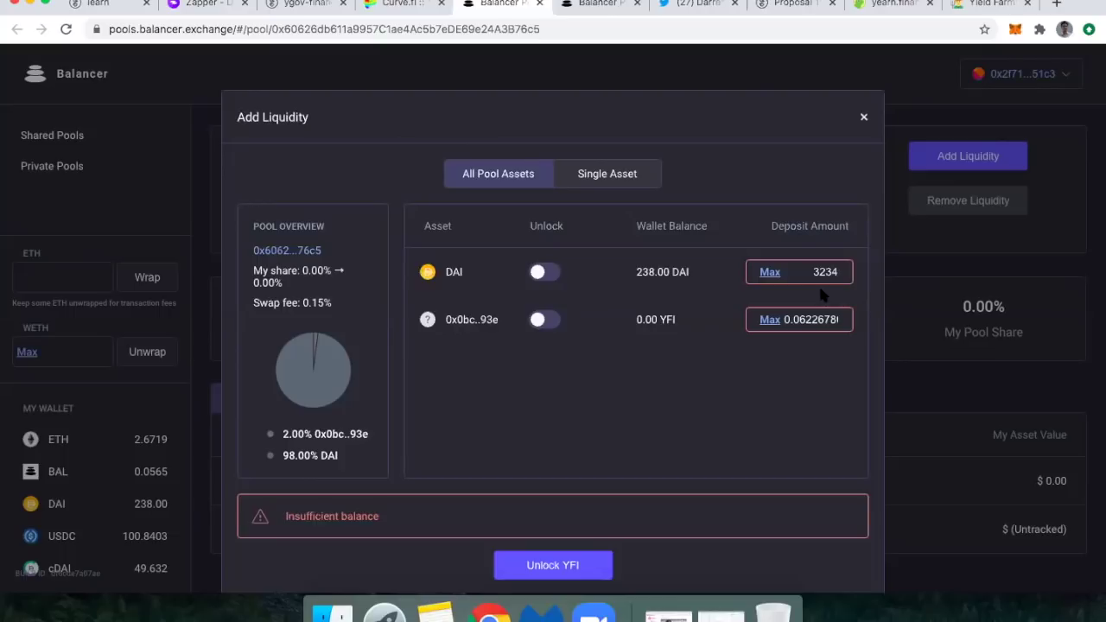
left_click(596, 183)
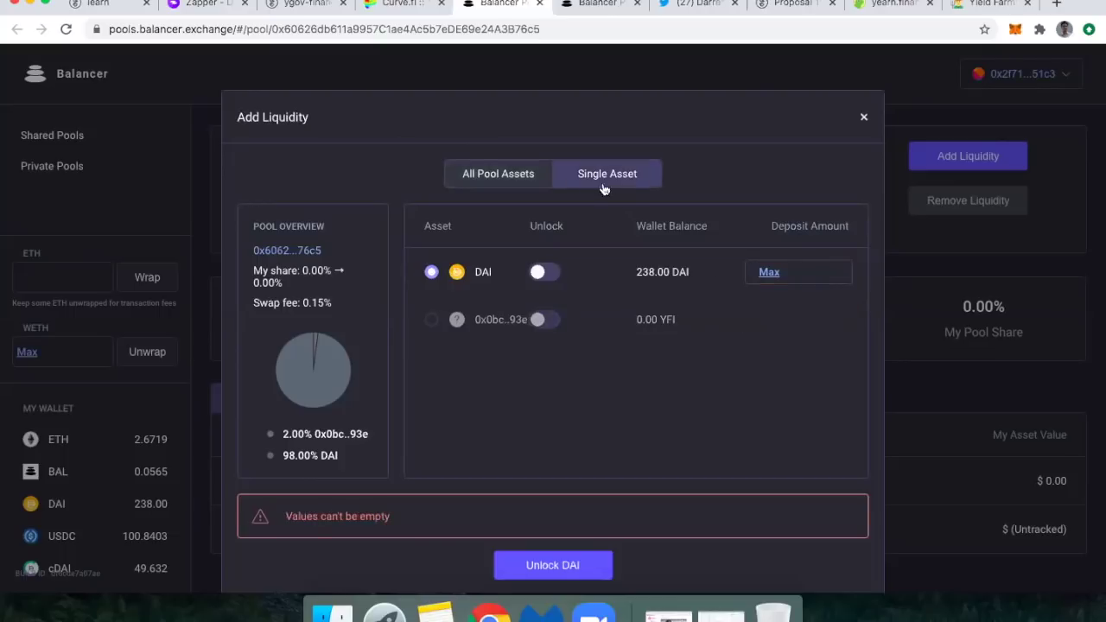
left_click(431, 320)
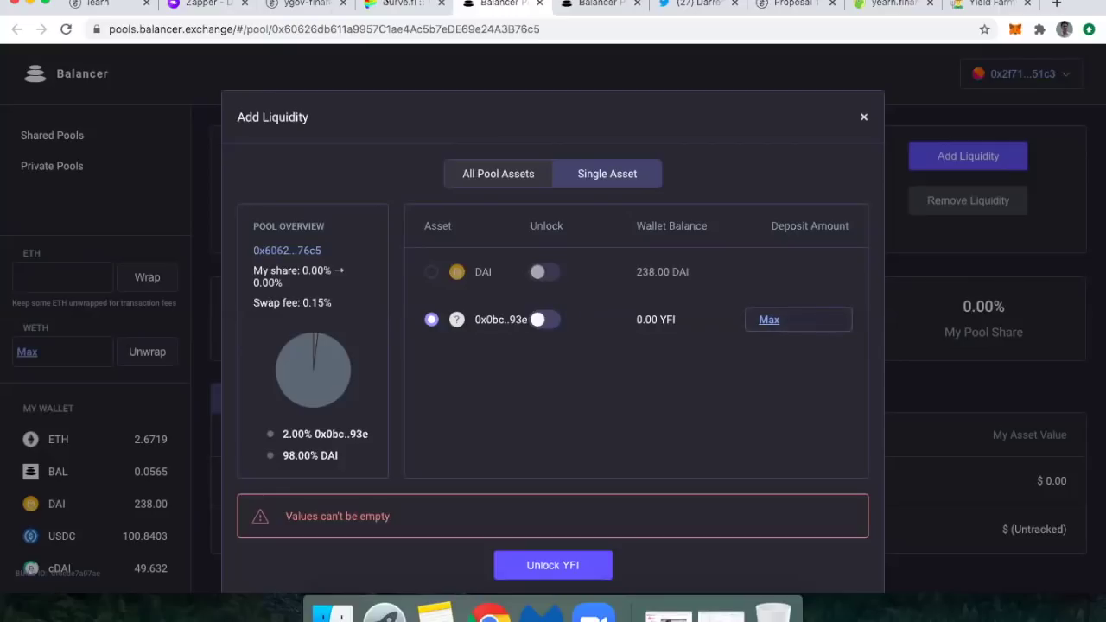
left_click(303, 4)
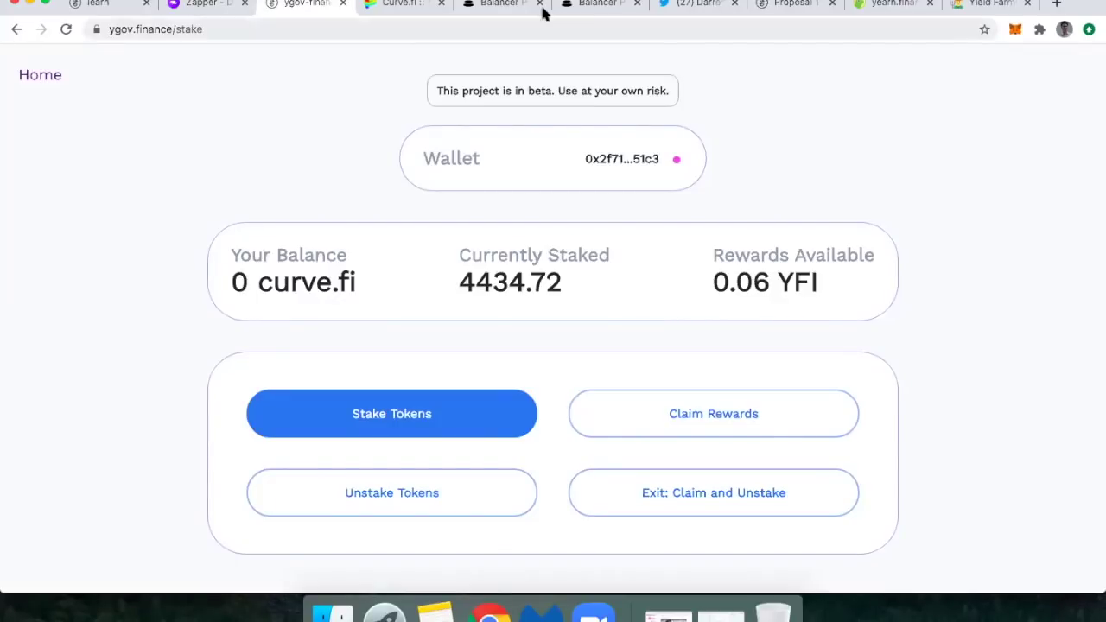
left_click(502, 5)
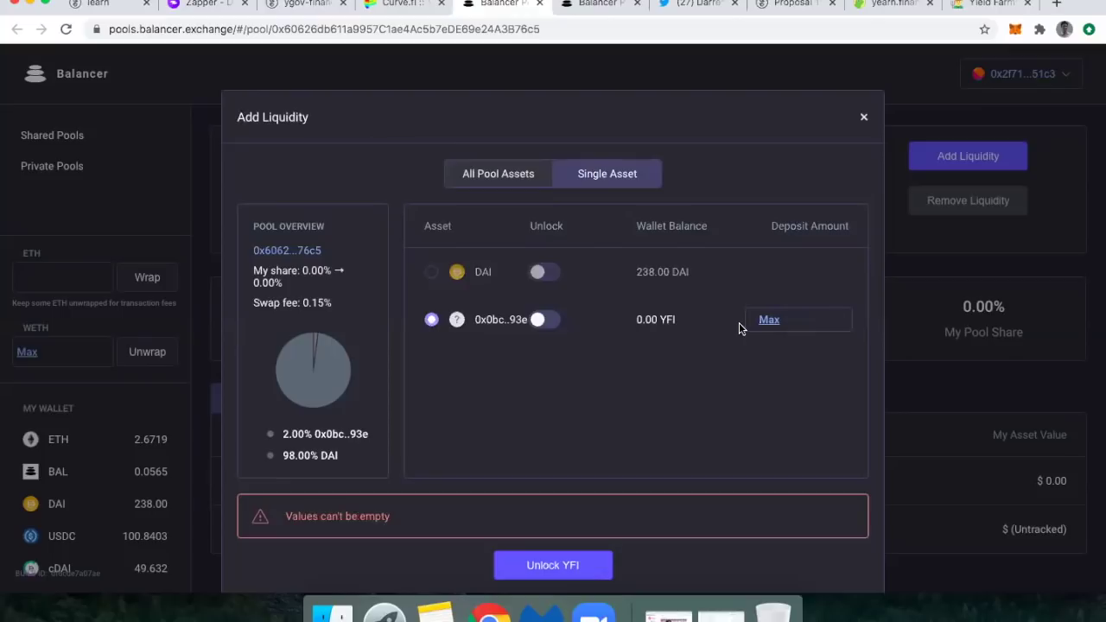
left_click(796, 320)
type("0.06")
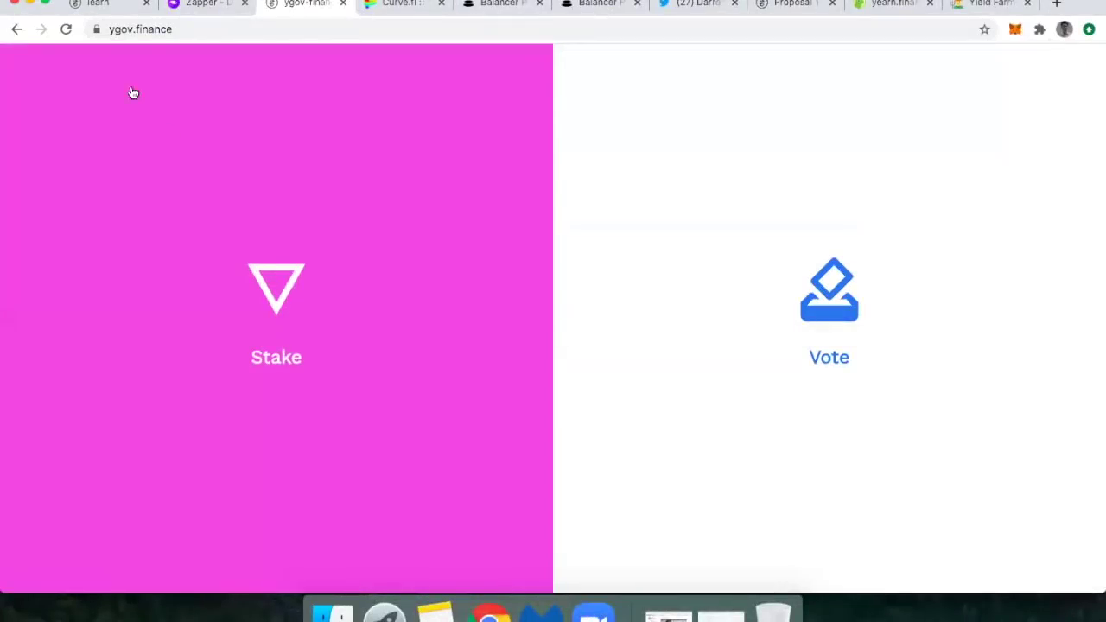
Open yGov's Governance staking pool and switch to the matching Balancer pool with 98% 0xdF5..6A8 and 2% YFI
left_click(268, 277)
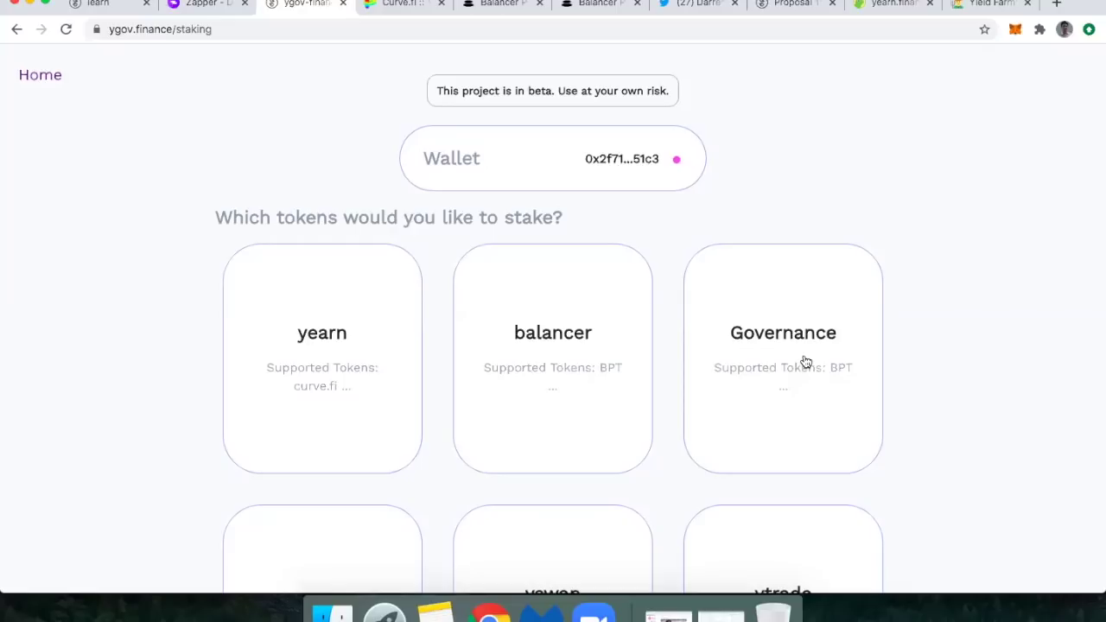
left_click(804, 361)
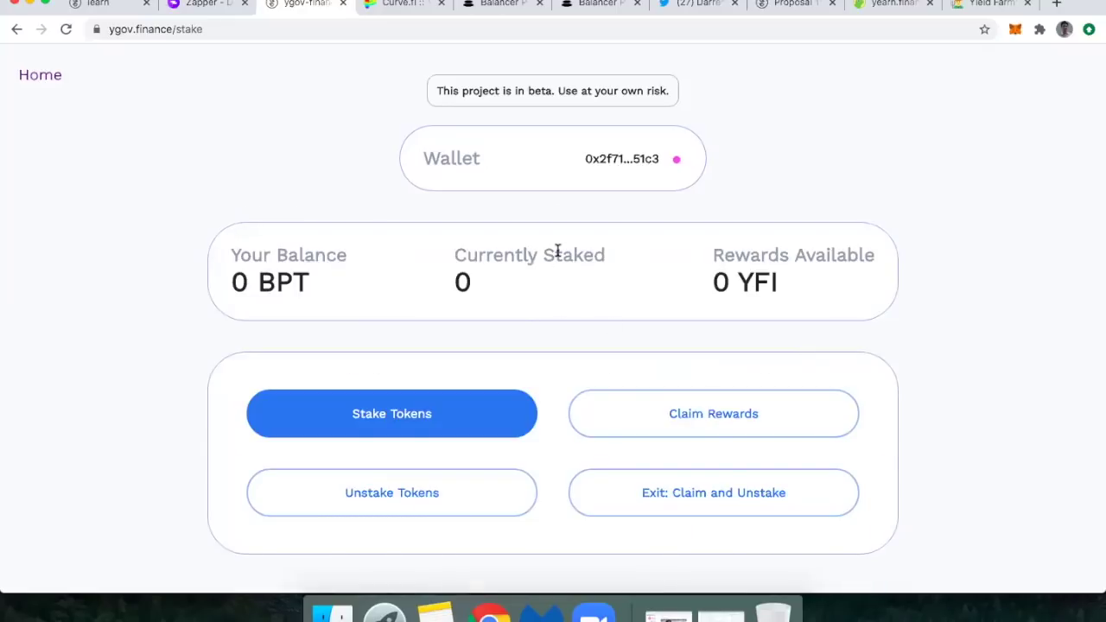
left_click(588, 5)
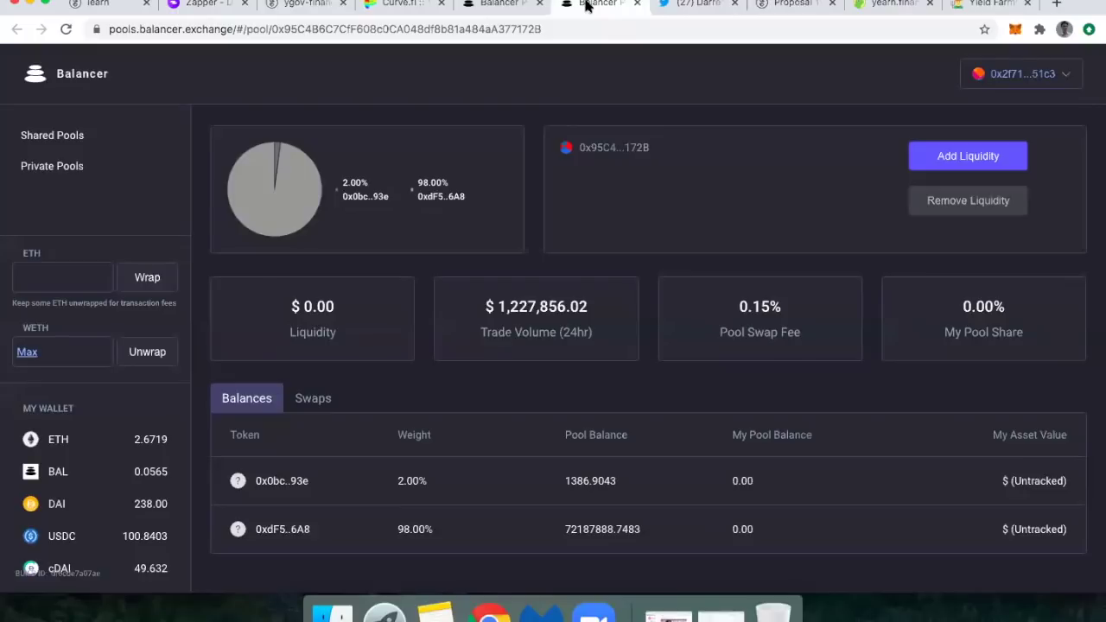
Consult the Twitter guide and Curve's deposit form, and start adding liquidity to the Balancer pool of YFI and Curve LP tokens
left_click(686, 6)
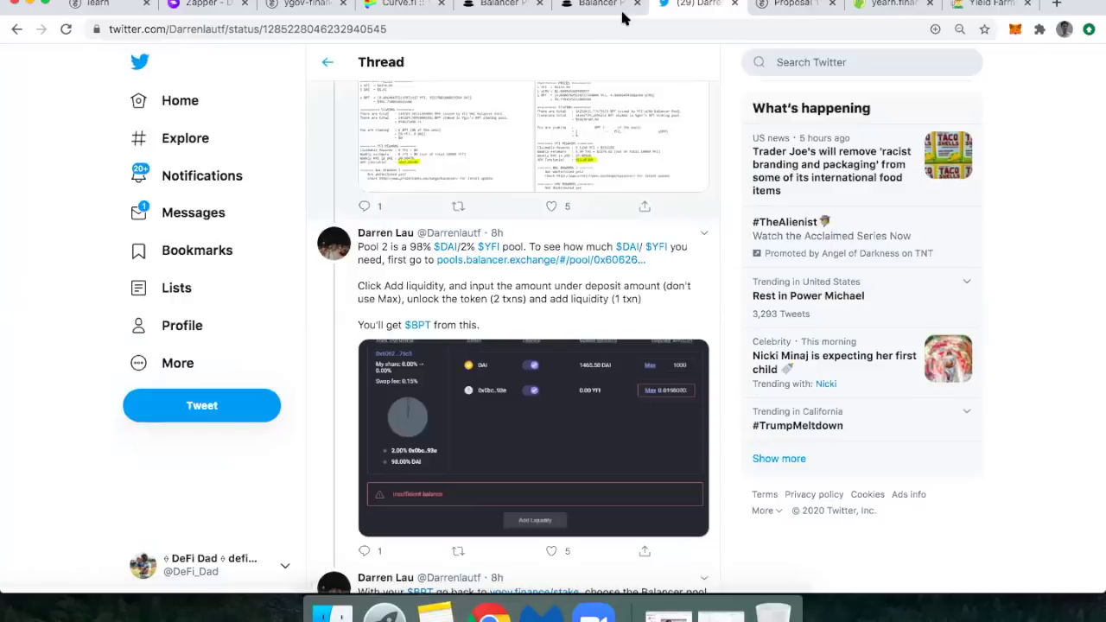
left_click(593, 5)
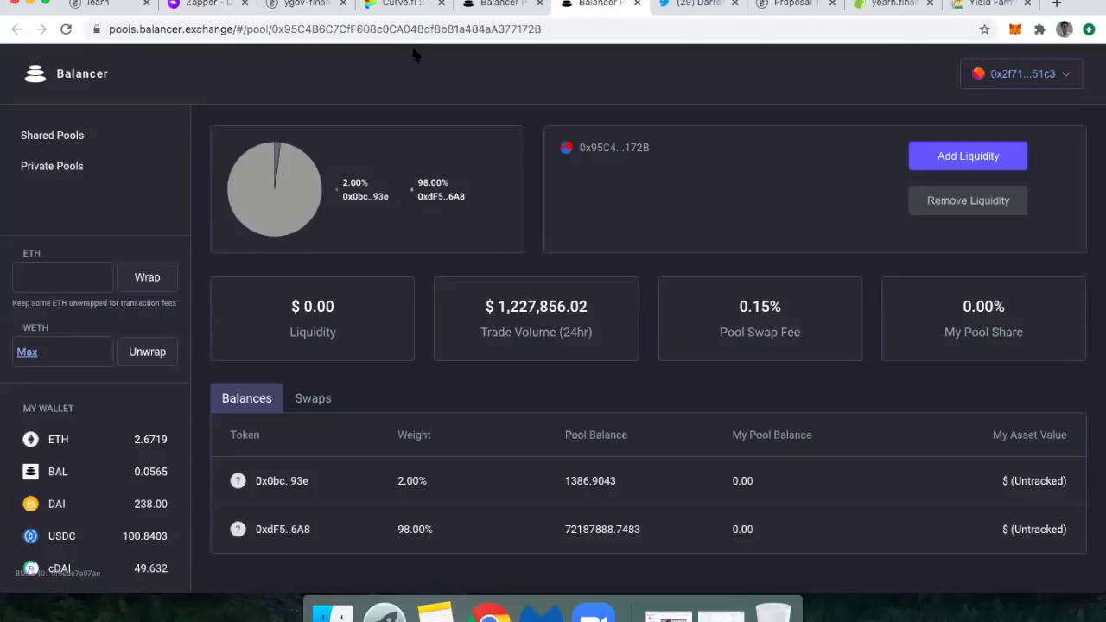
left_click(387, 4)
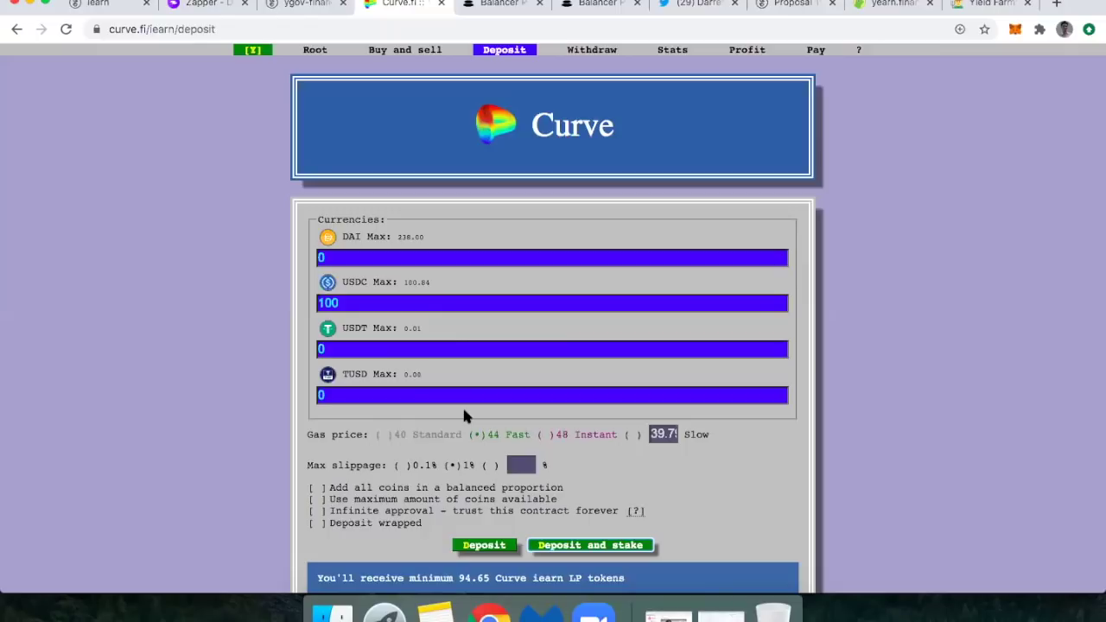
left_click(579, 7)
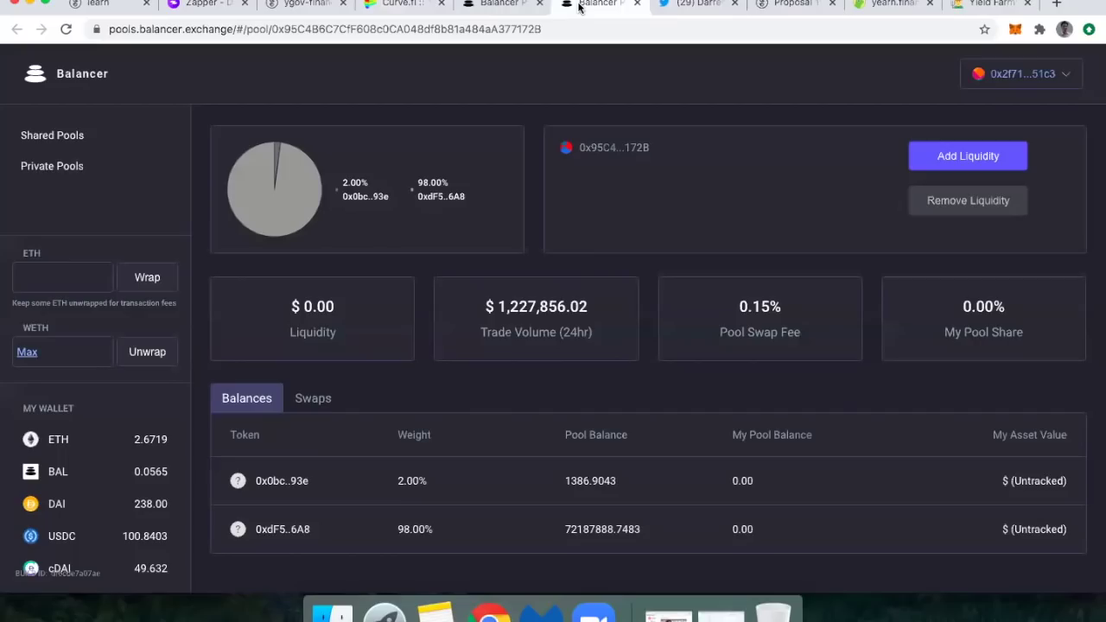
left_click(947, 157)
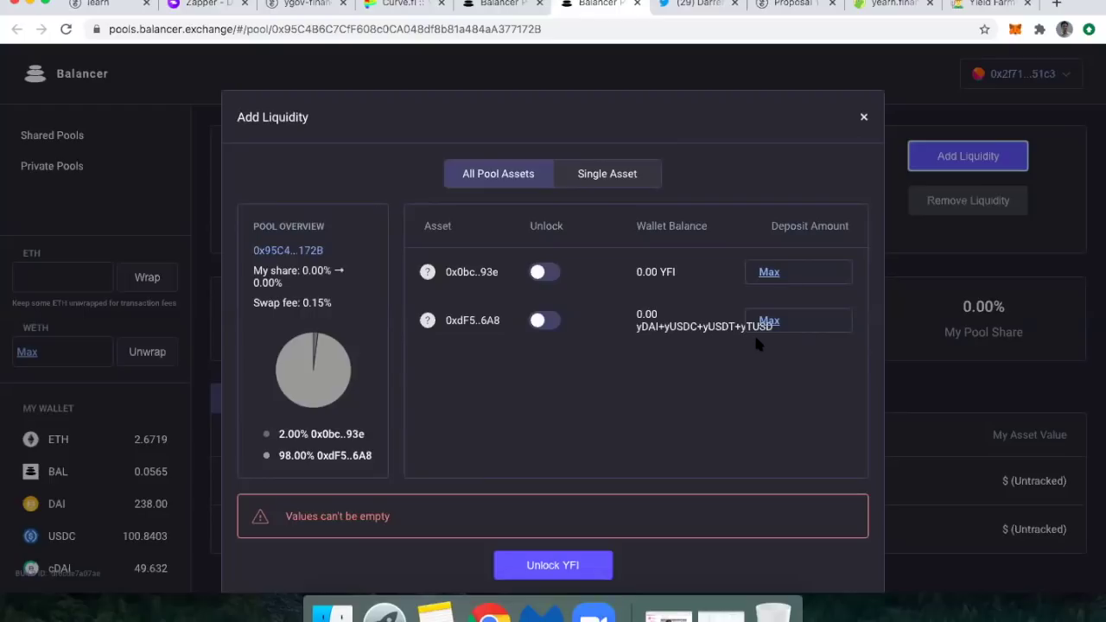
left_click(805, 324)
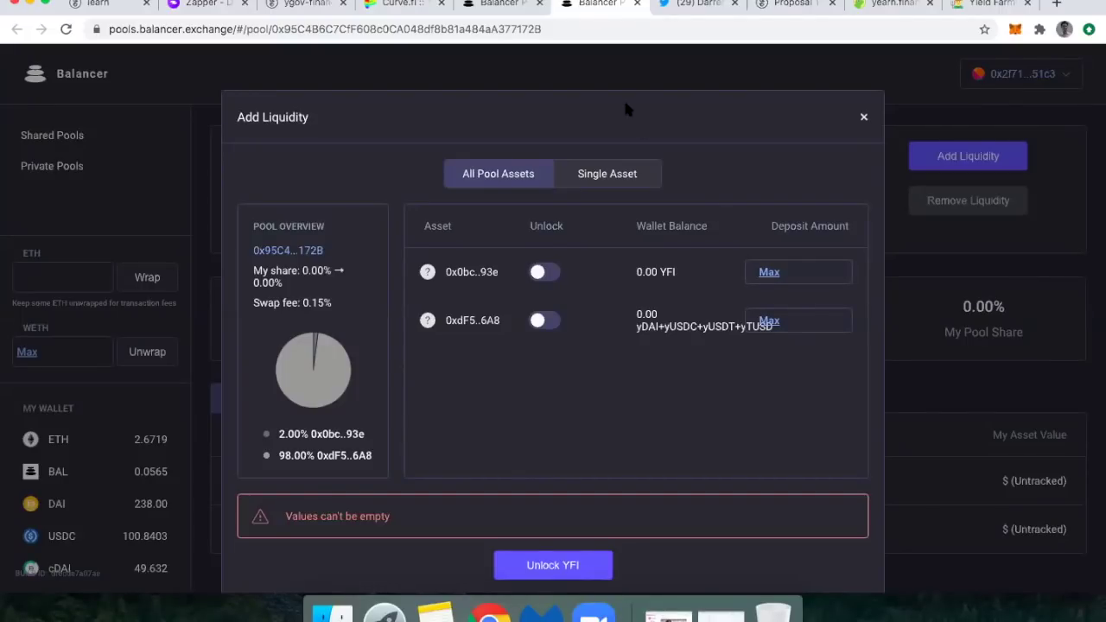
Compare yGov's Governance pool, Curve's Deposit and stake option, and the assets required by Balancer's YFI and Curve LP pool
left_click(307, 4)
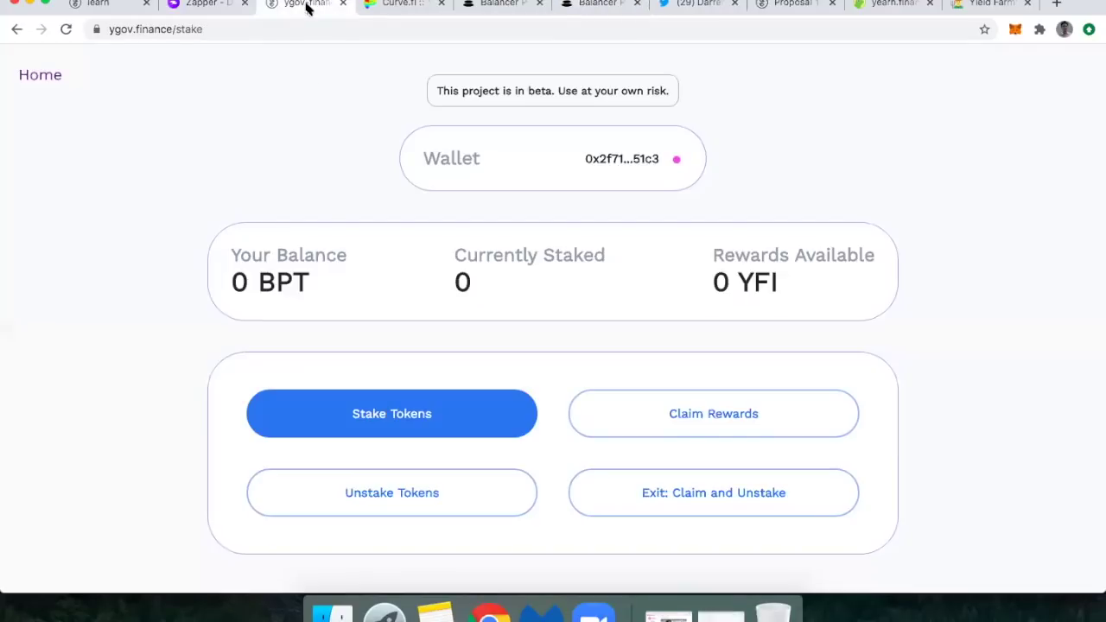
left_click(382, 5)
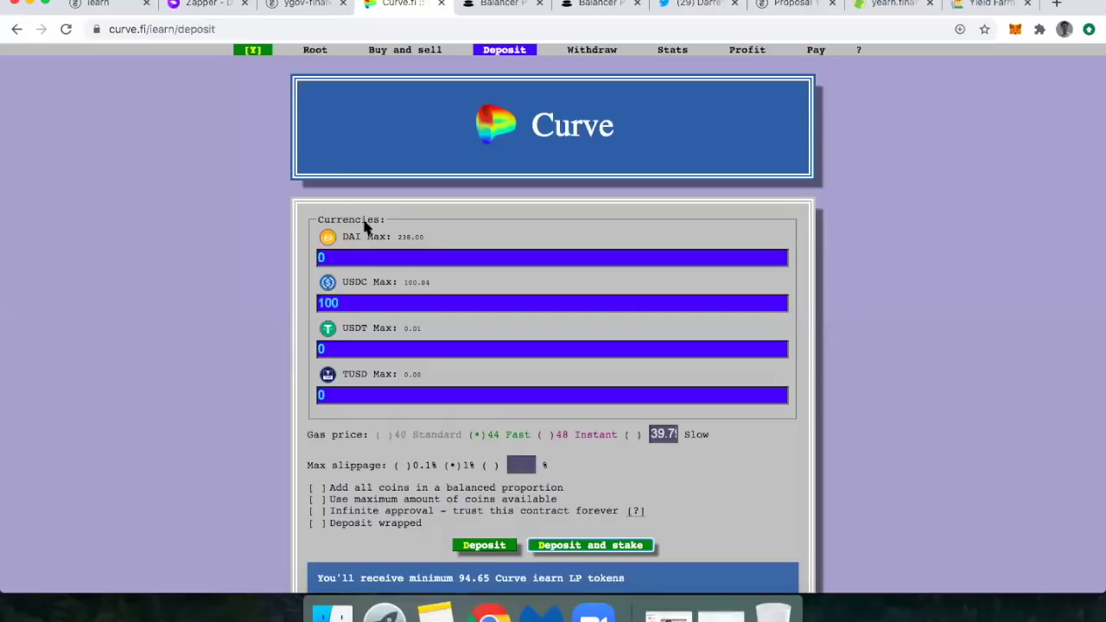
left_click(571, 550)
left_click(597, 4)
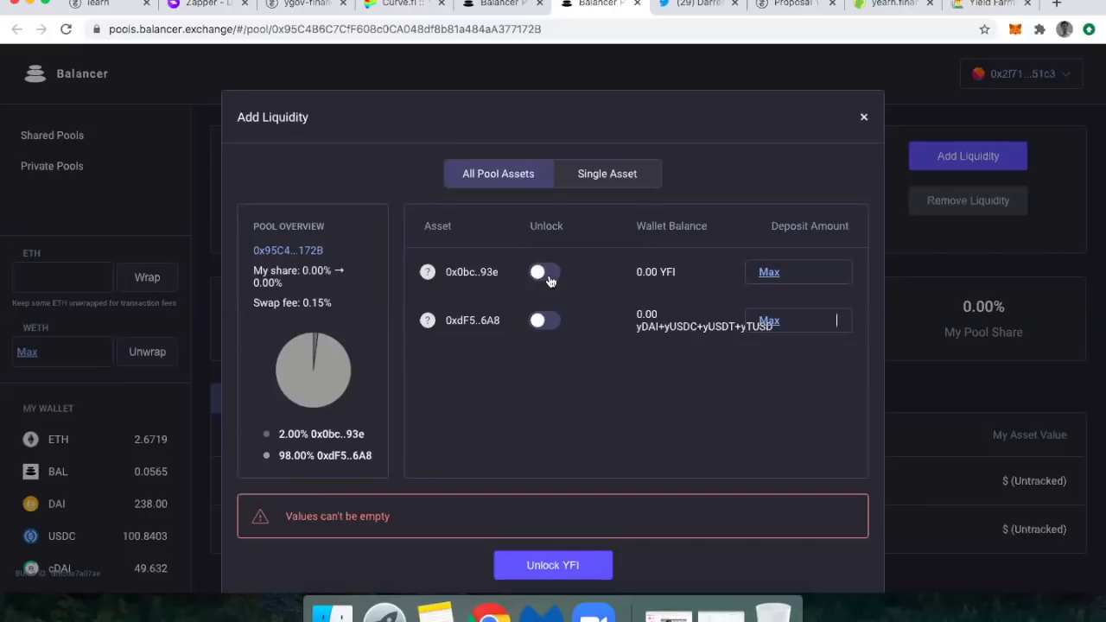
Open yGov's voting section and look through the proposals with their votes for and against
left_click(303, 4)
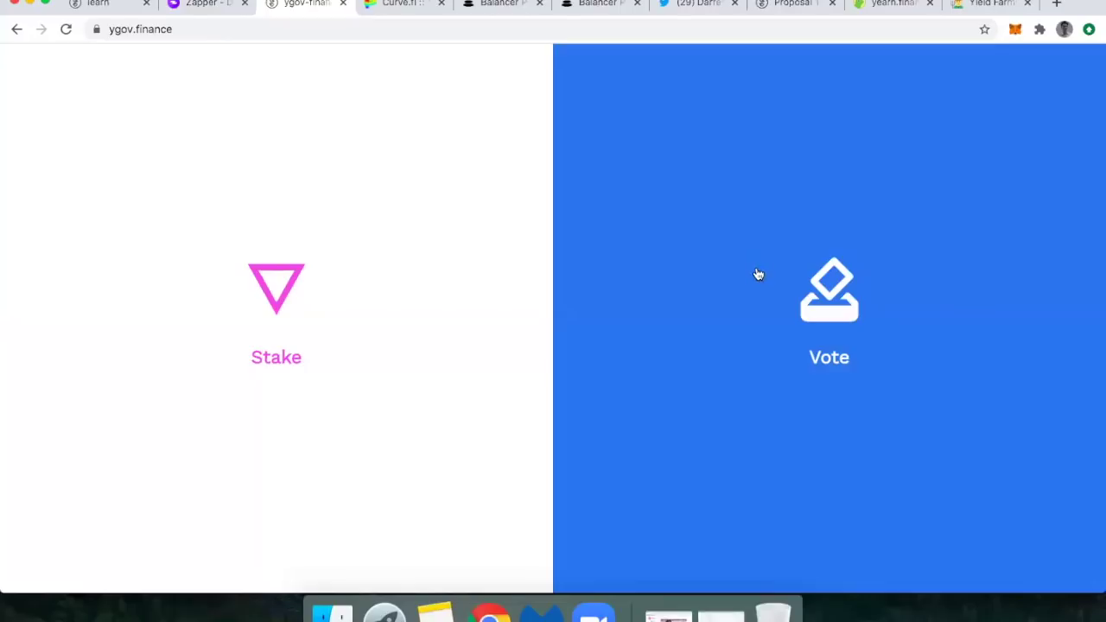
left_click(758, 265)
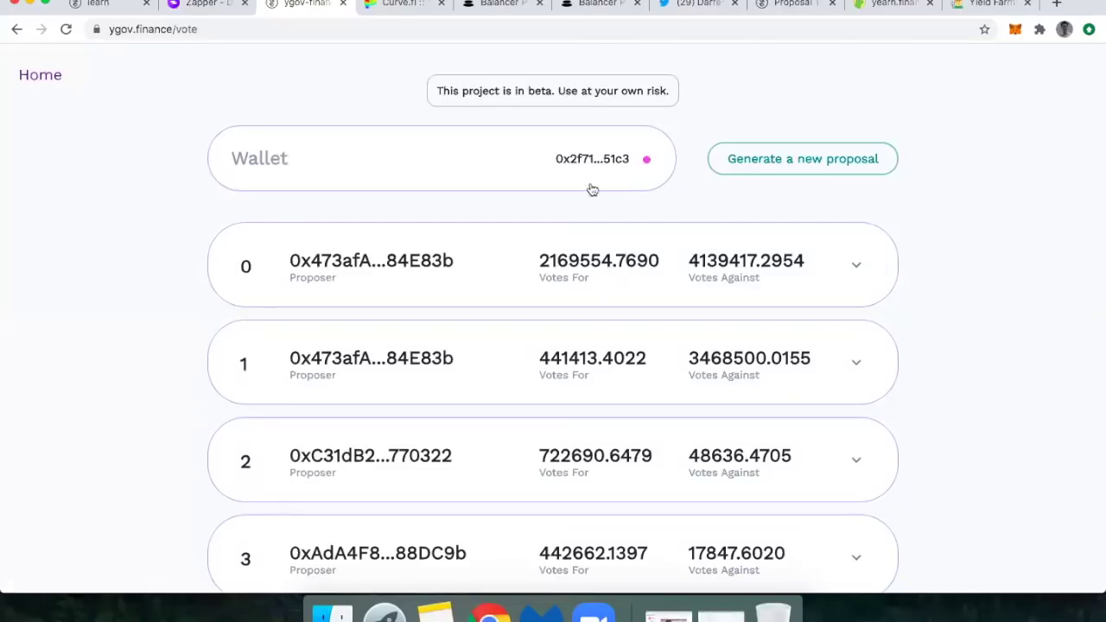
scroll(584, 326, "down", 5)
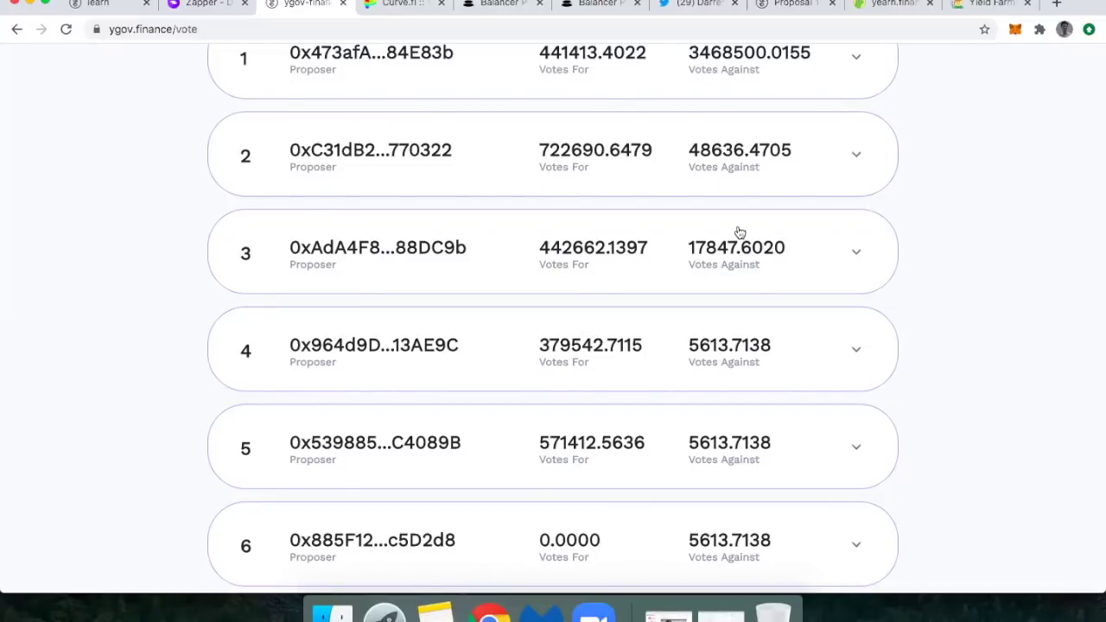
Read the Twitter thread's instructions on staking BPT in yGov's Balancer and Governance pools
left_click(684, 9)
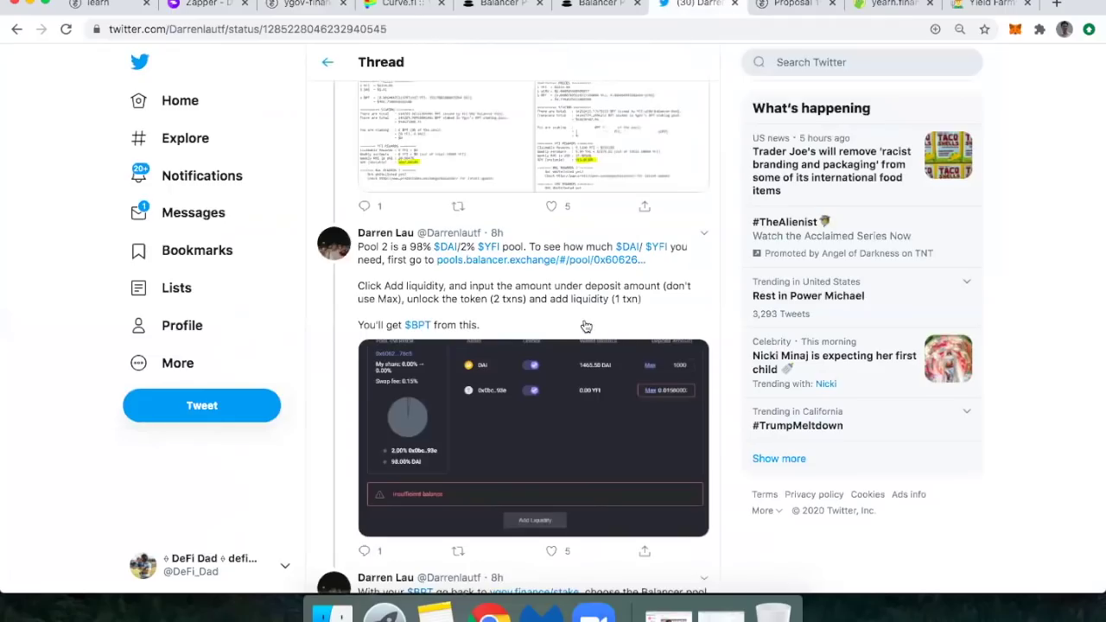
scroll(585, 326, "down", 2)
scroll(585, 326, "down", 5)
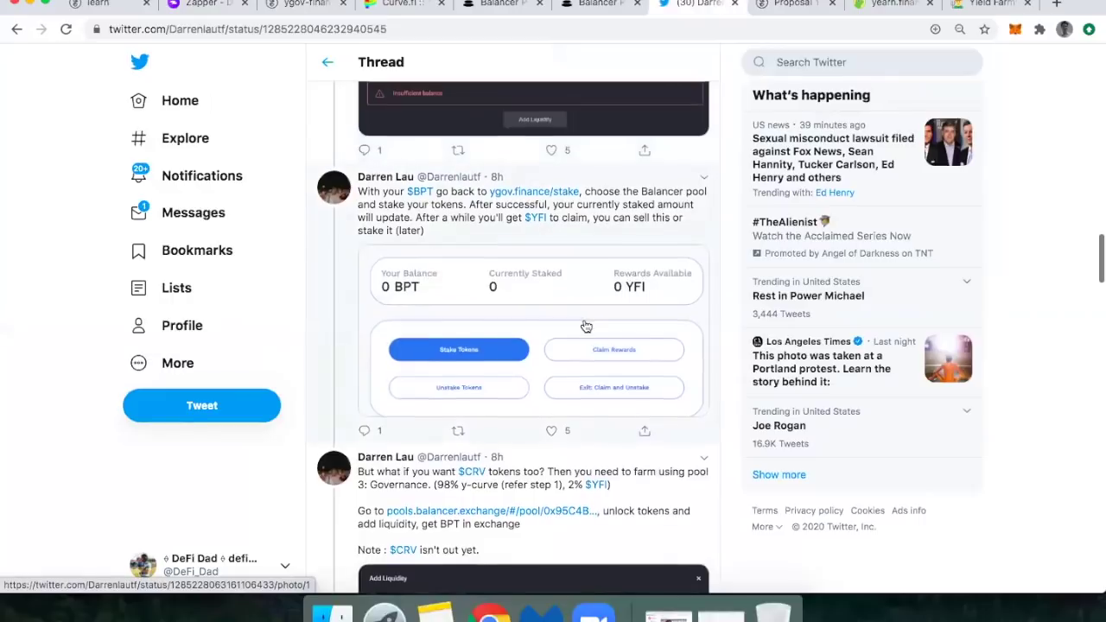
scroll(586, 326, "down", 5)
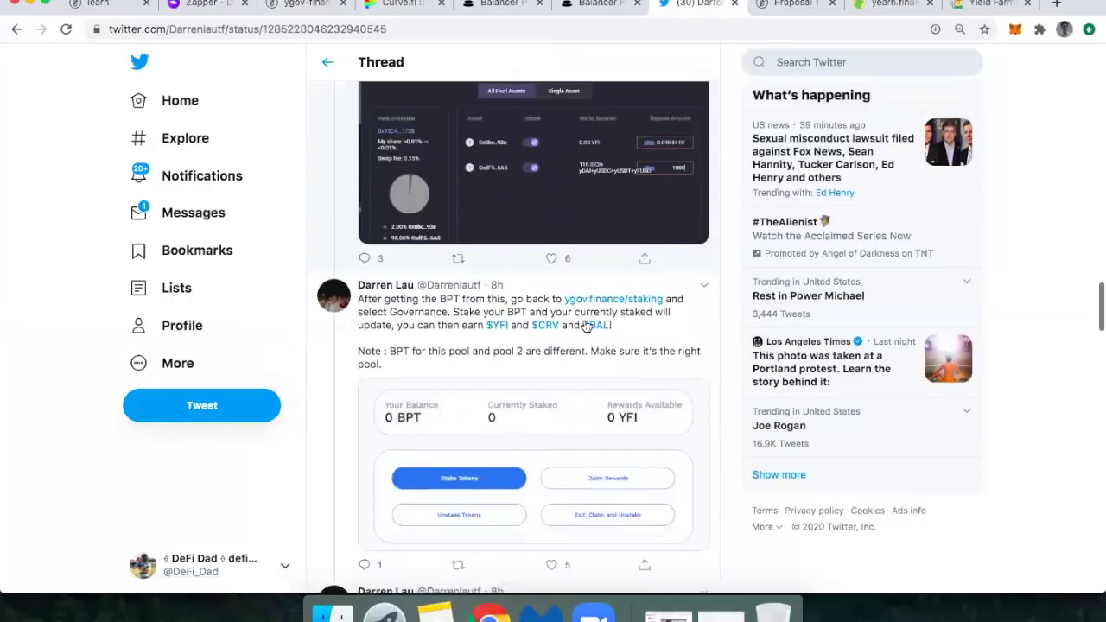
Read the Twitter thread's voting instructions, the forum's Proposal 1: YFI Fee Collection post, and YFI's market page on CoinGecko
scroll(585, 326, "down", 5)
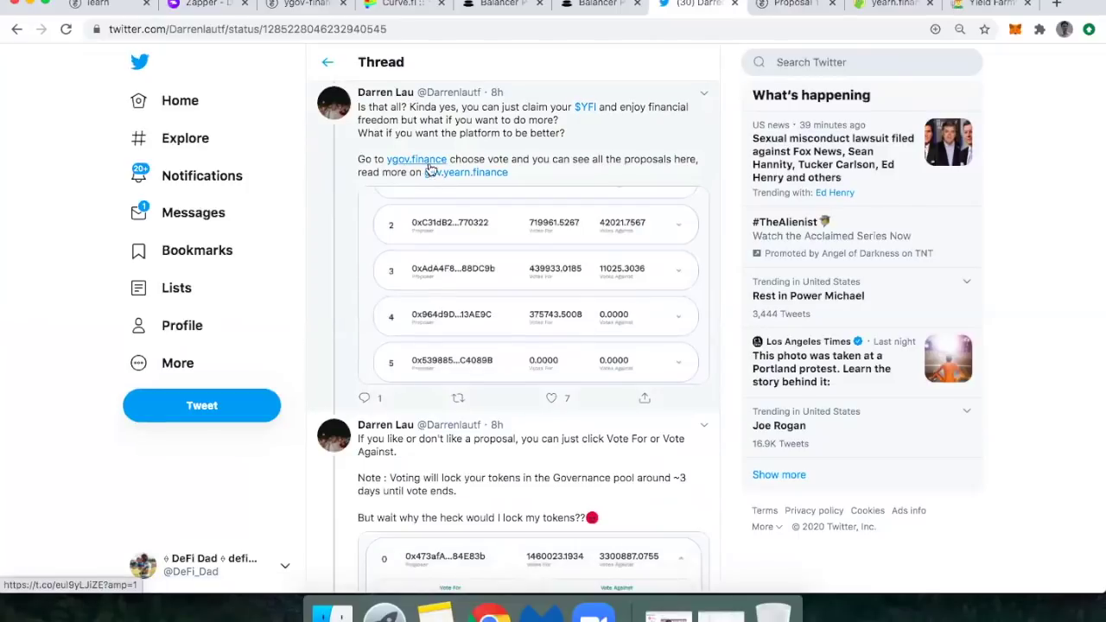
scroll(489, 353, "down", 1)
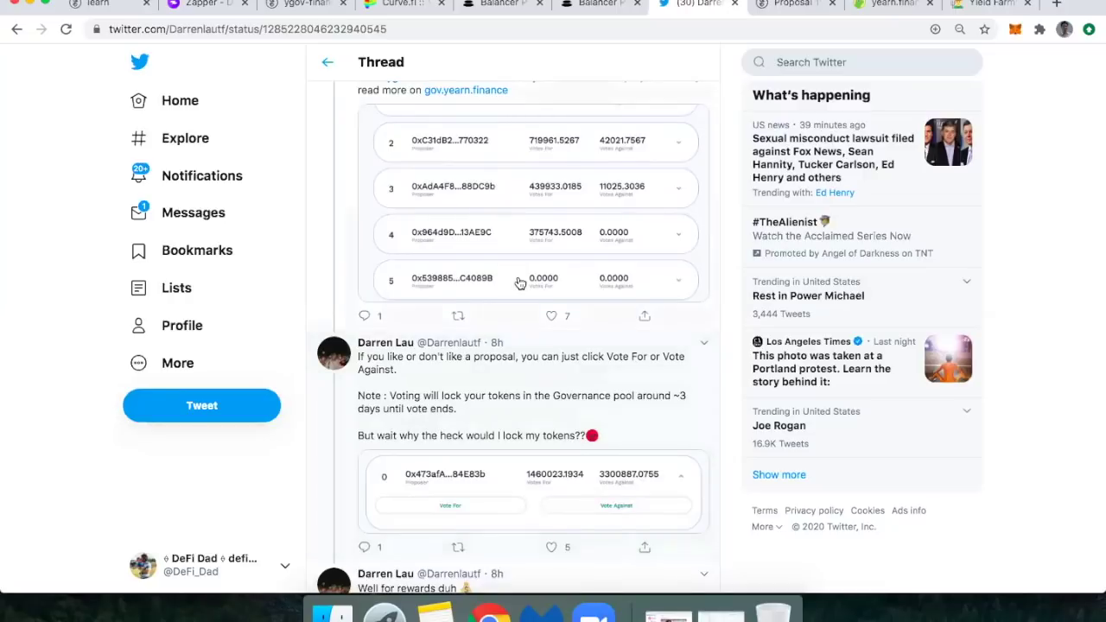
left_click(793, 5)
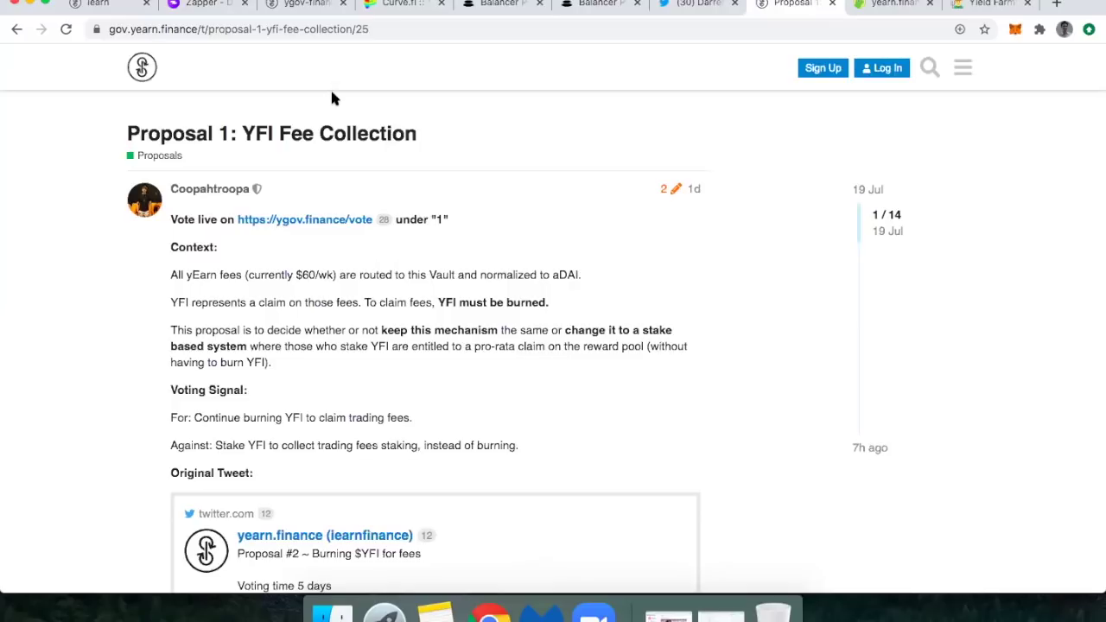
left_click(302, 10)
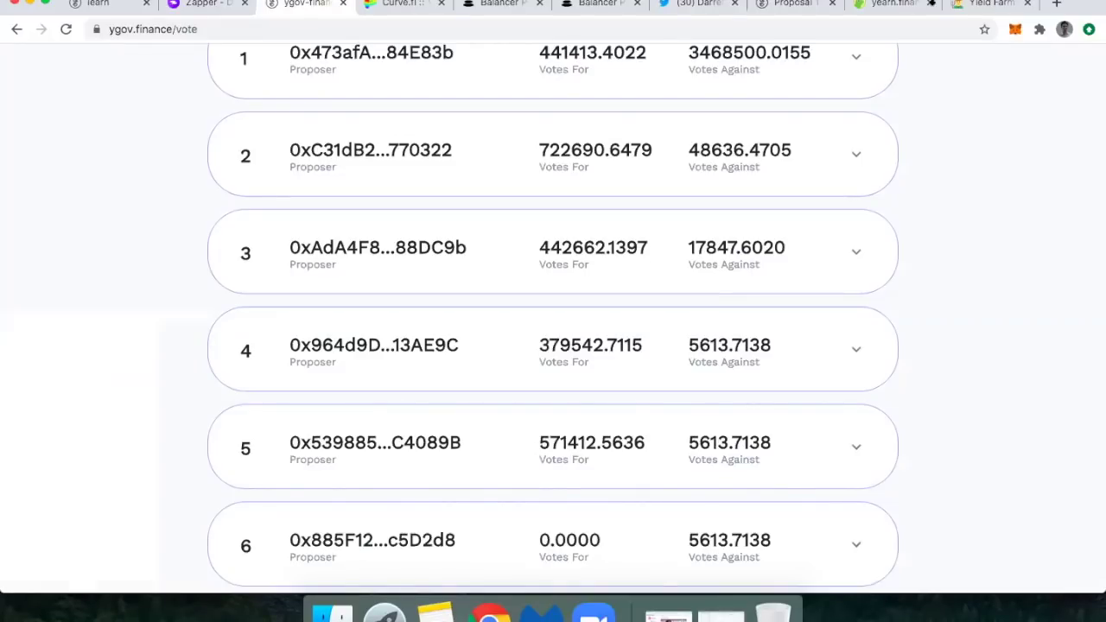
left_click(882, 6)
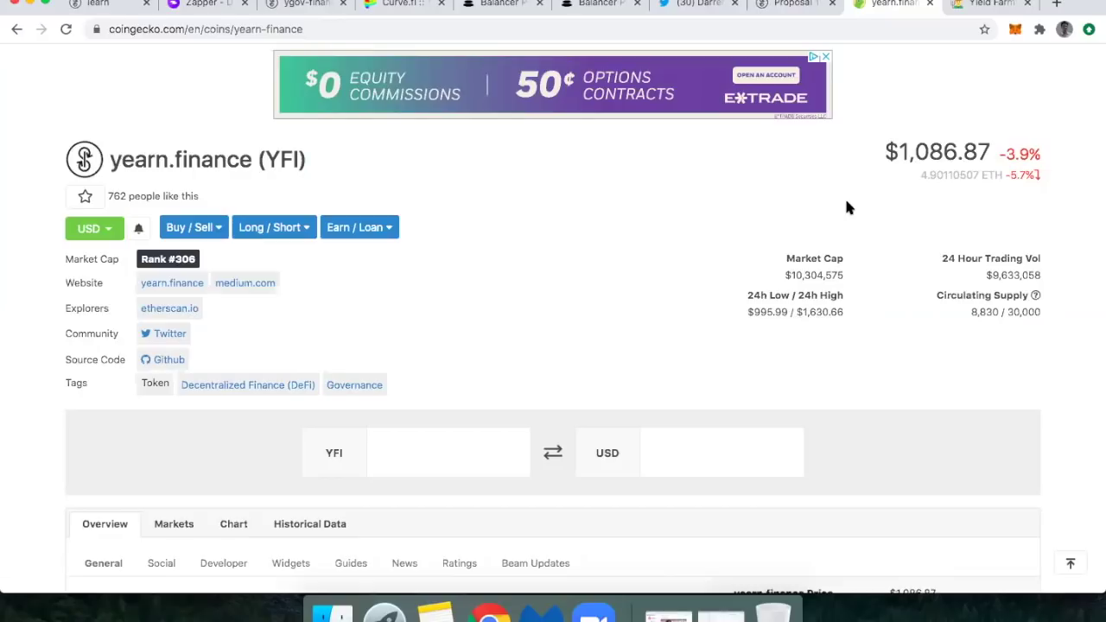
Expand proposal 1 in yGov's voting list and start a vote against it
left_click(301, 6)
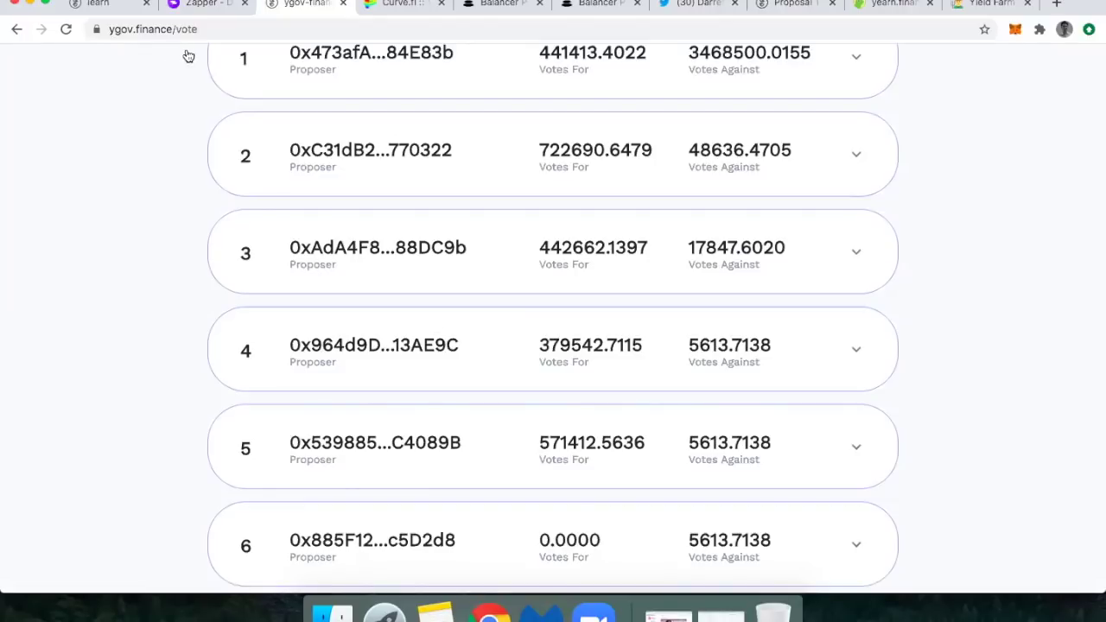
scroll(506, 346, "up", 2)
scroll(504, 345, "down", 2)
scroll(807, 130, "up", 1)
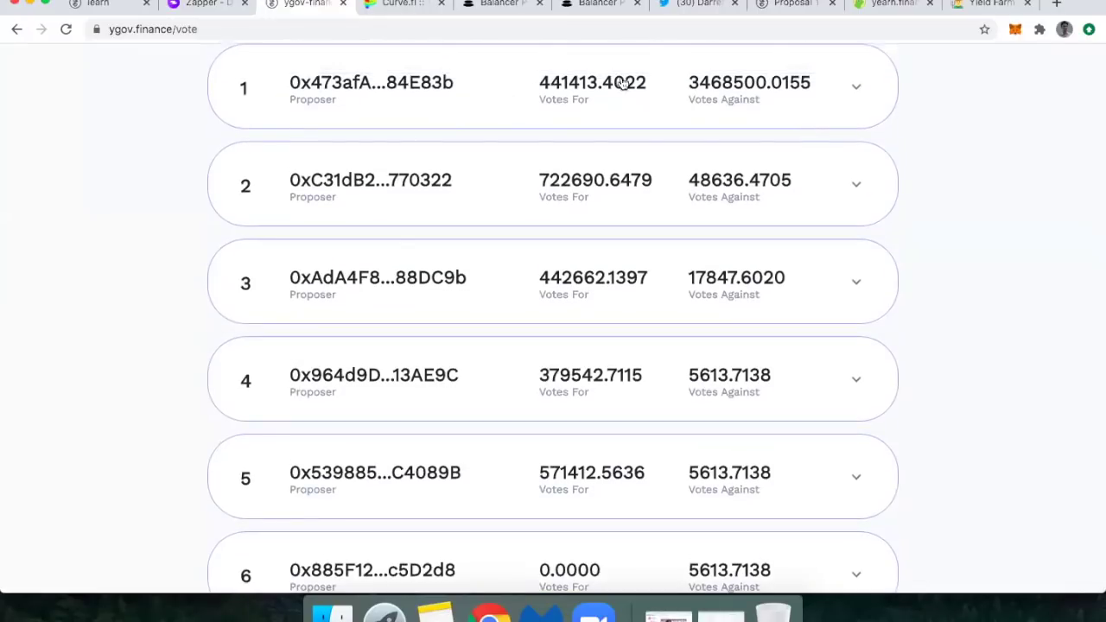
left_click(854, 89)
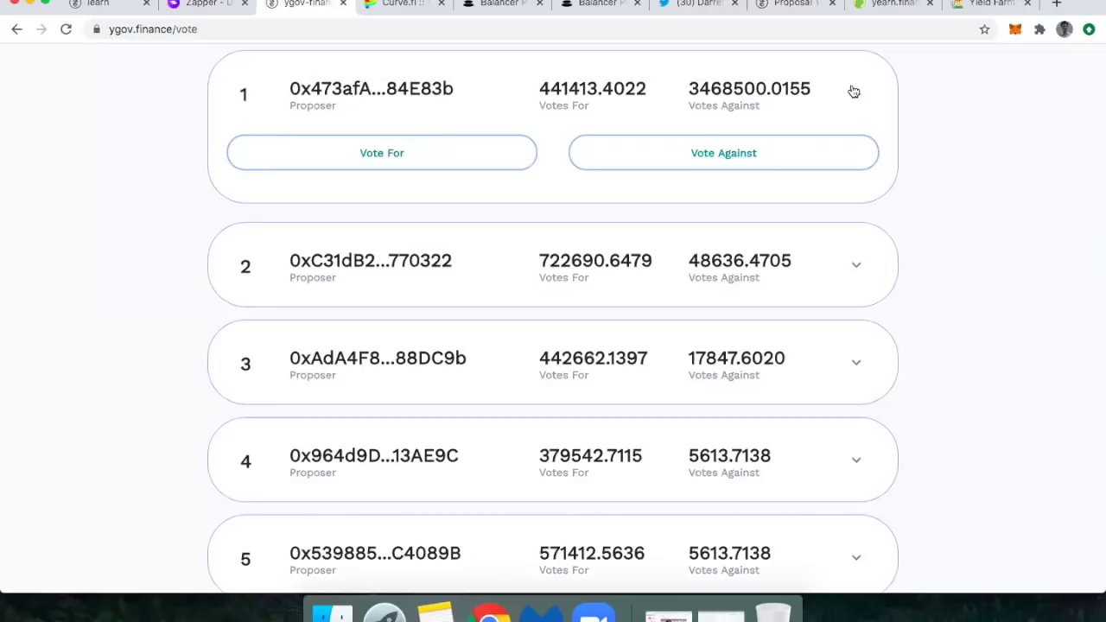
left_click(716, 155)
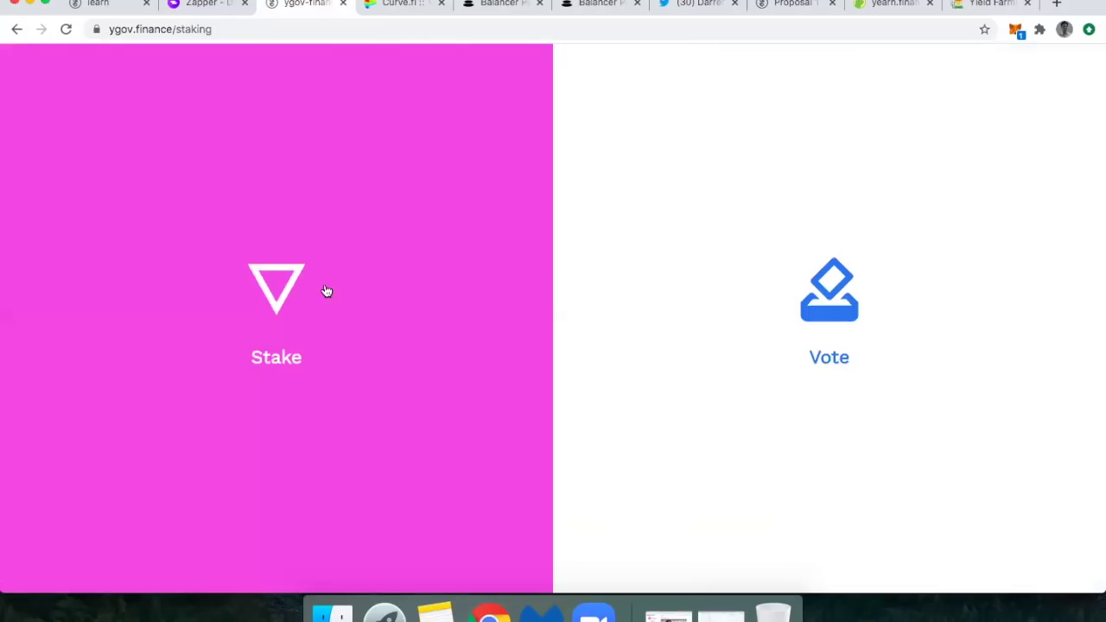
Open yGov's Fee Rewards staking pool and read its yCRV reward requirements
left_click(323, 291)
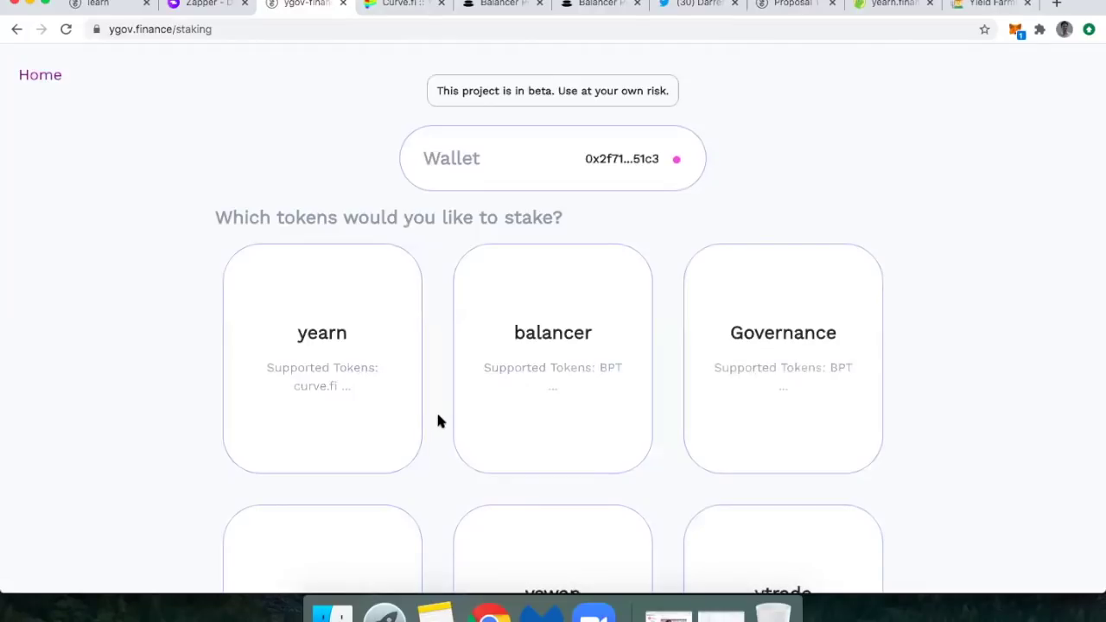
scroll(437, 421, "down", 3)
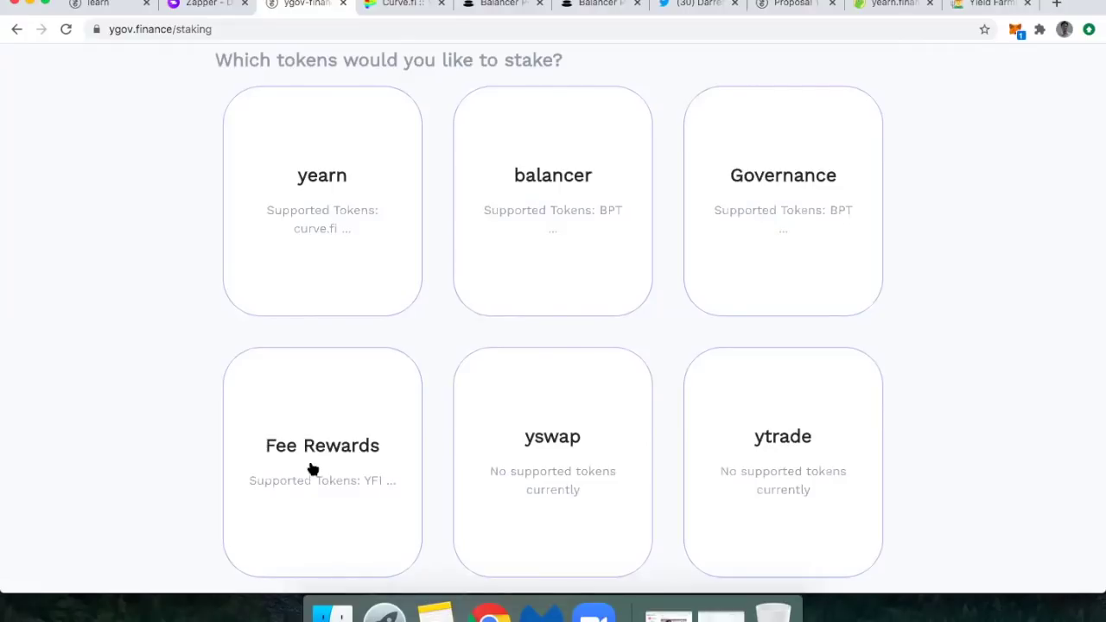
left_click(376, 419)
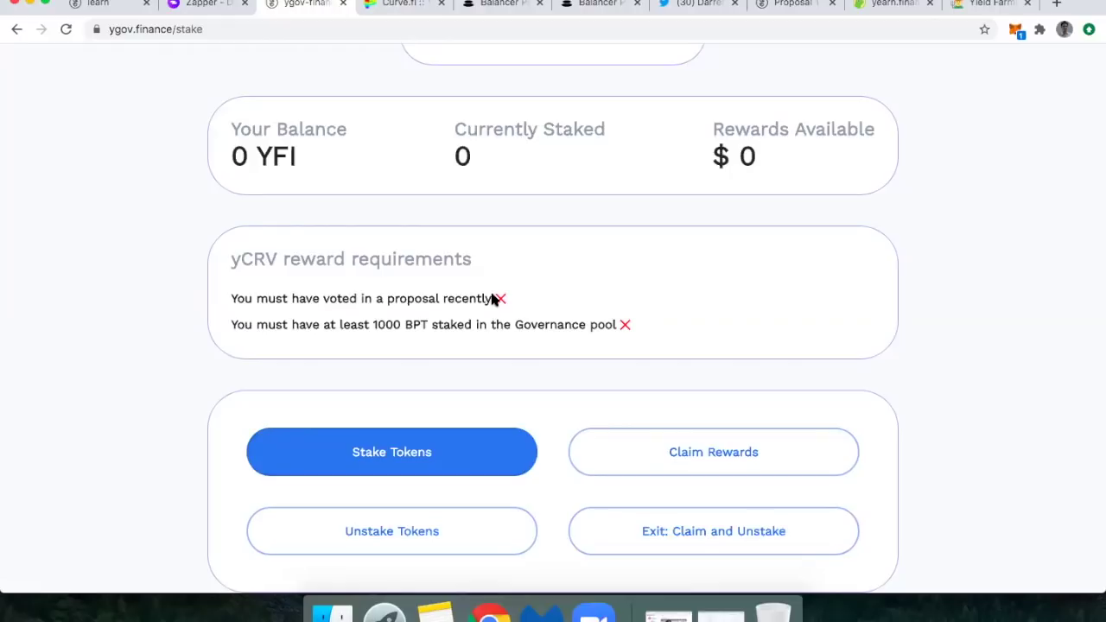
scroll(50, 83, "up", 3)
View yGov's balancer staking pool and compare it with the Add Liquidity form of Balancer's YFI and Curve LP pool
left_click(40, 75)
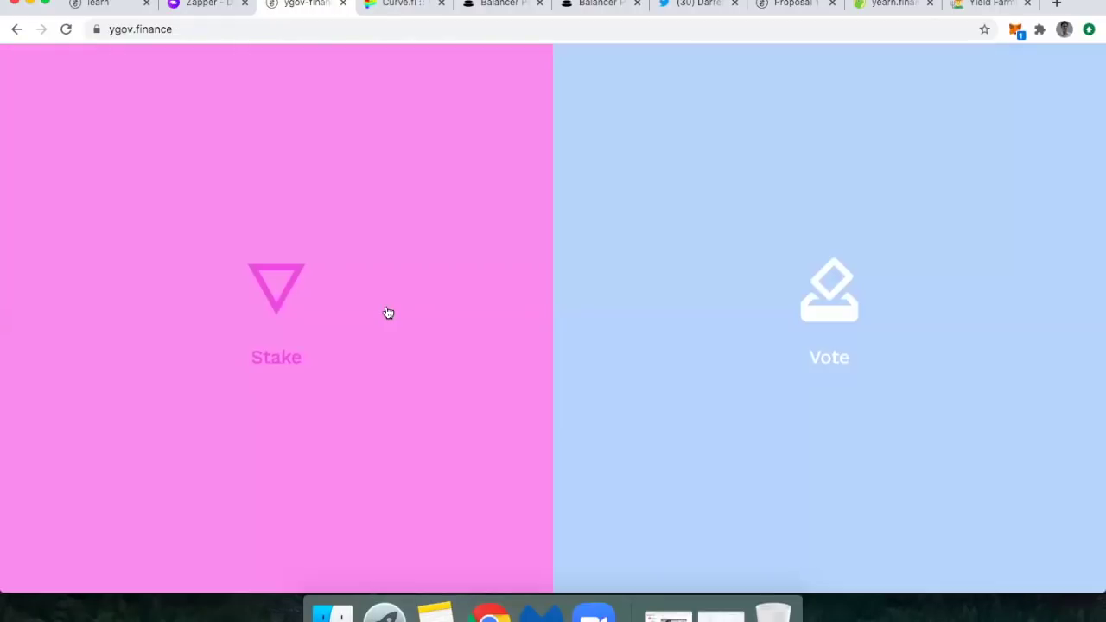
left_click(388, 313)
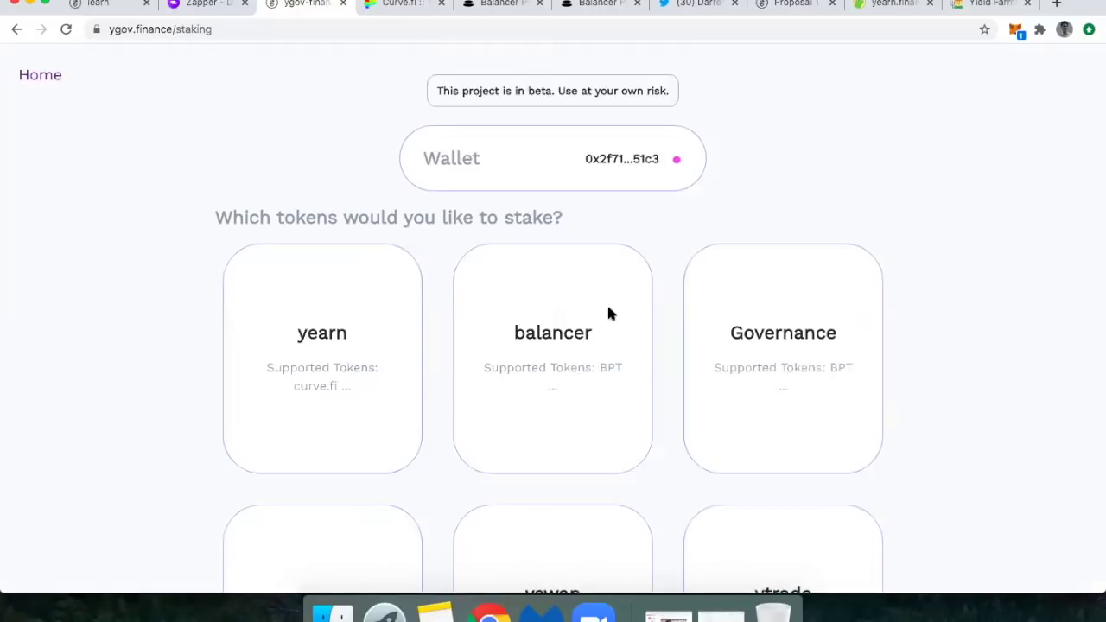
left_click(608, 313)
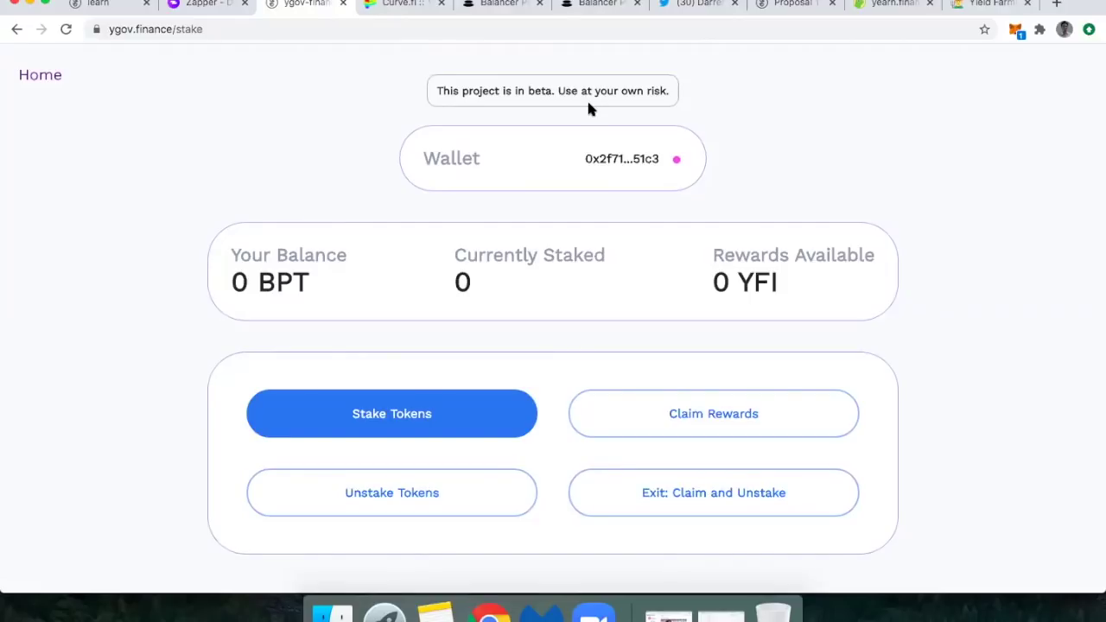
left_click(571, 9)
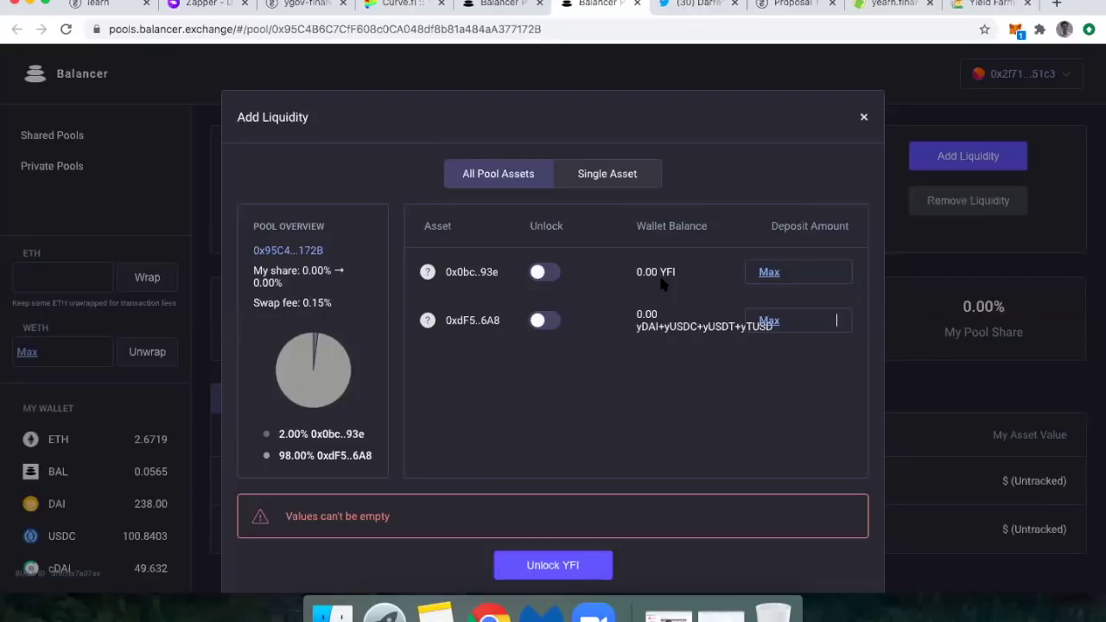
left_click(282, 5)
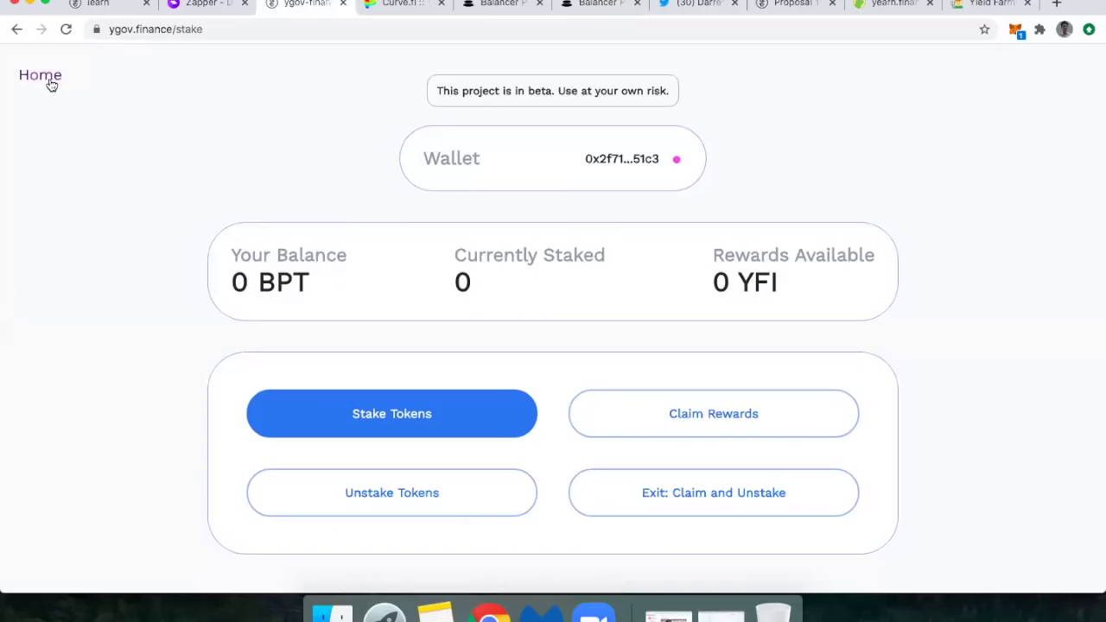
Return to yGov's staking options and open the Governance pool to view its BPT balance and YFI rewards
left_click(41, 76)
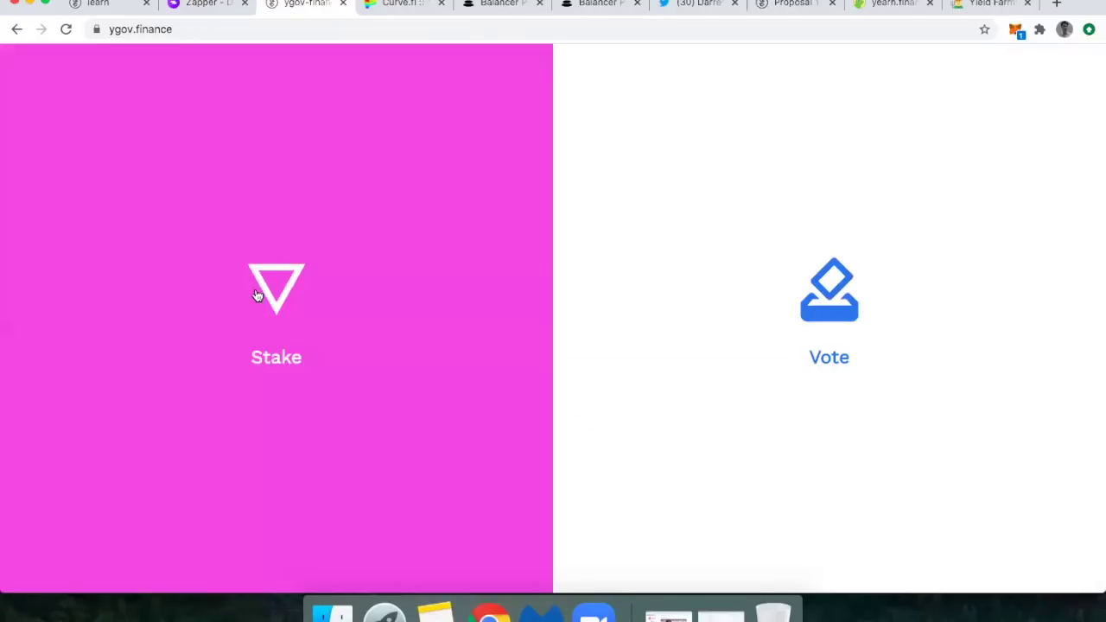
left_click(257, 296)
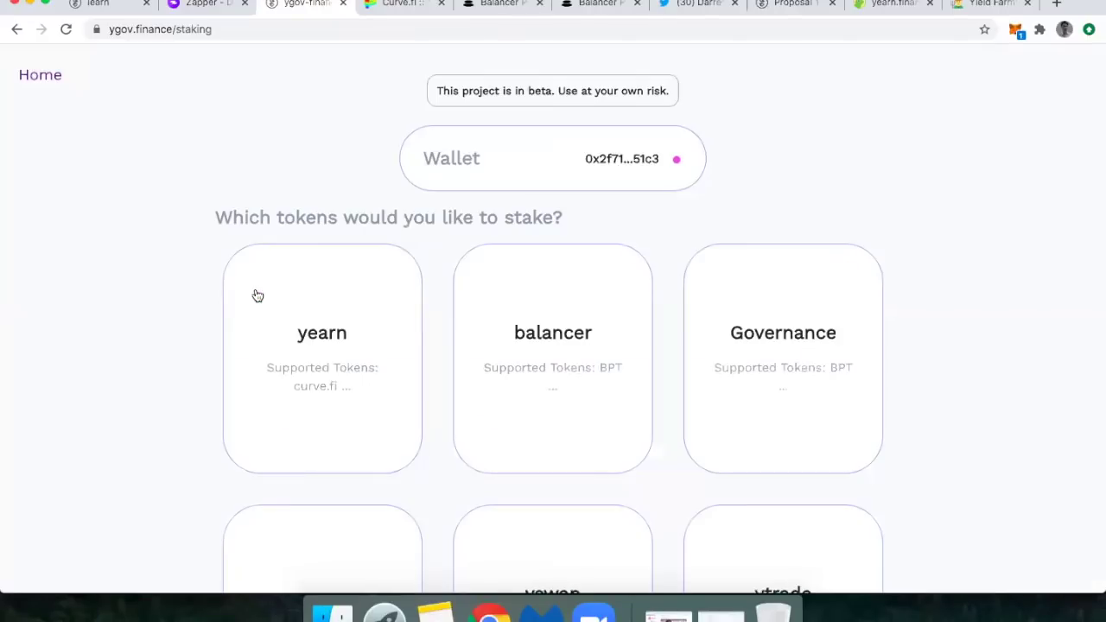
left_click(768, 370)
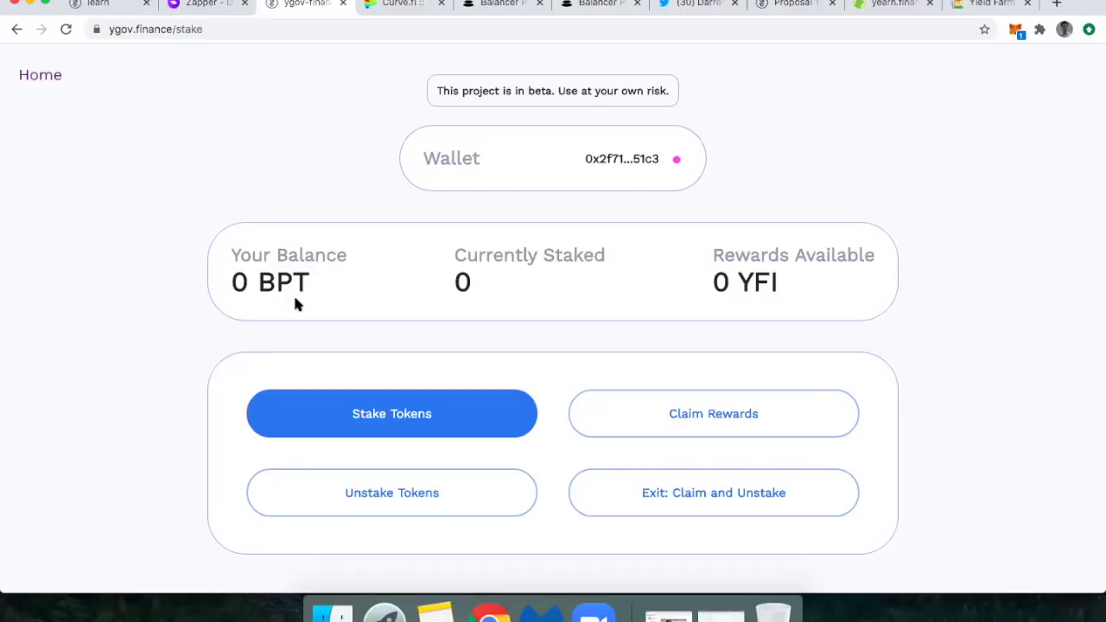
Review yGov's staking options including Fee Rewards, and consult yearn's Earn page and Curve's deposit form
left_click(43, 78)
left_click(295, 376)
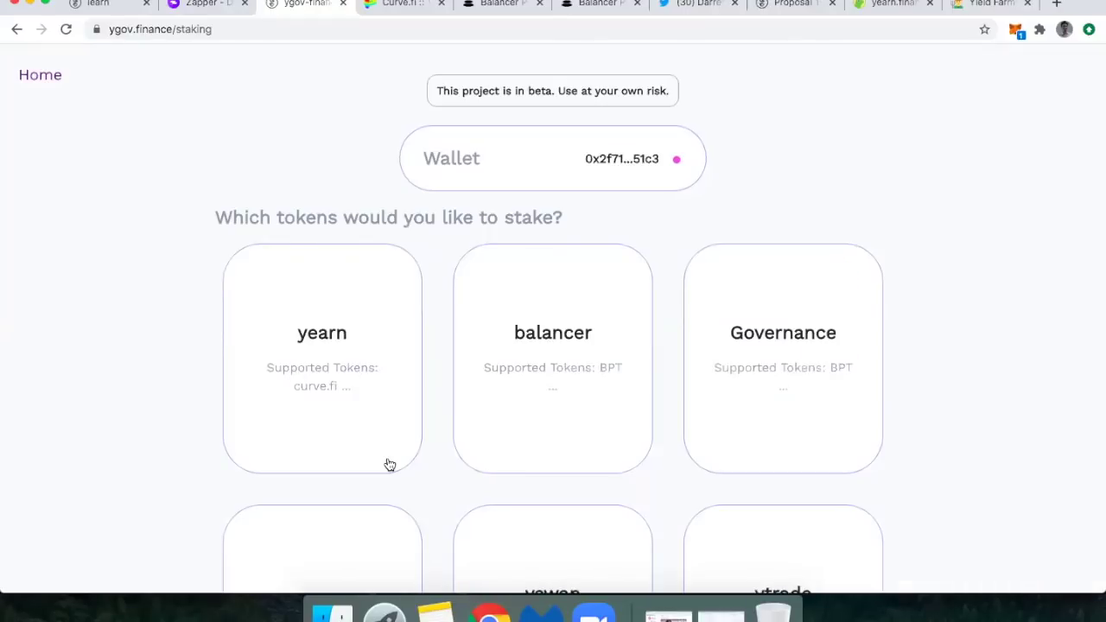
scroll(388, 464, "down", 3)
scroll(431, 407, "up", 1)
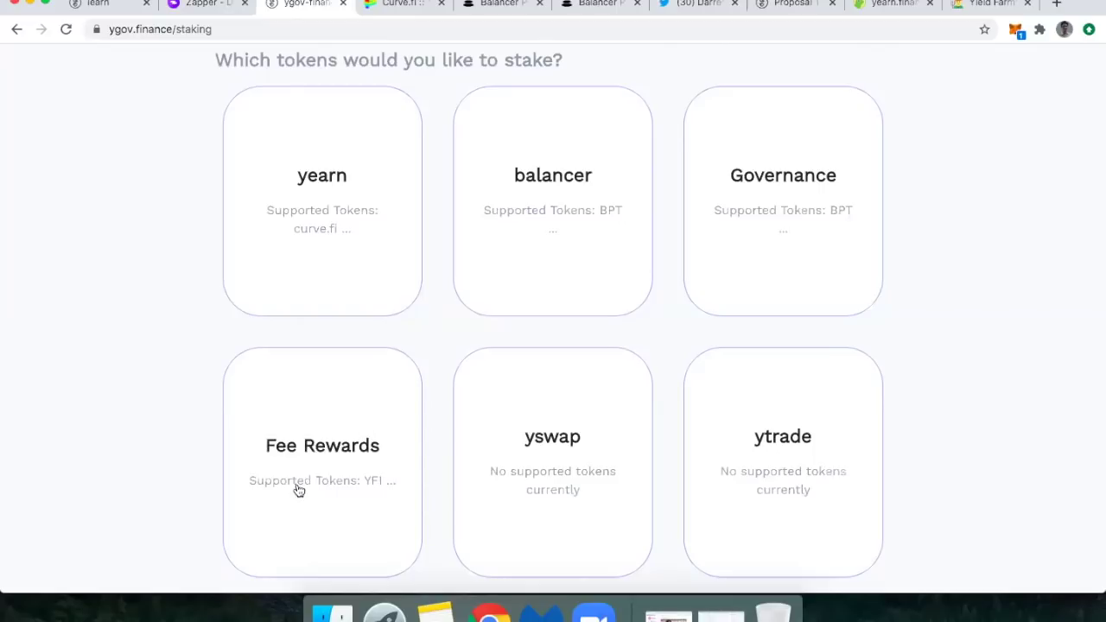
left_click(320, 442)
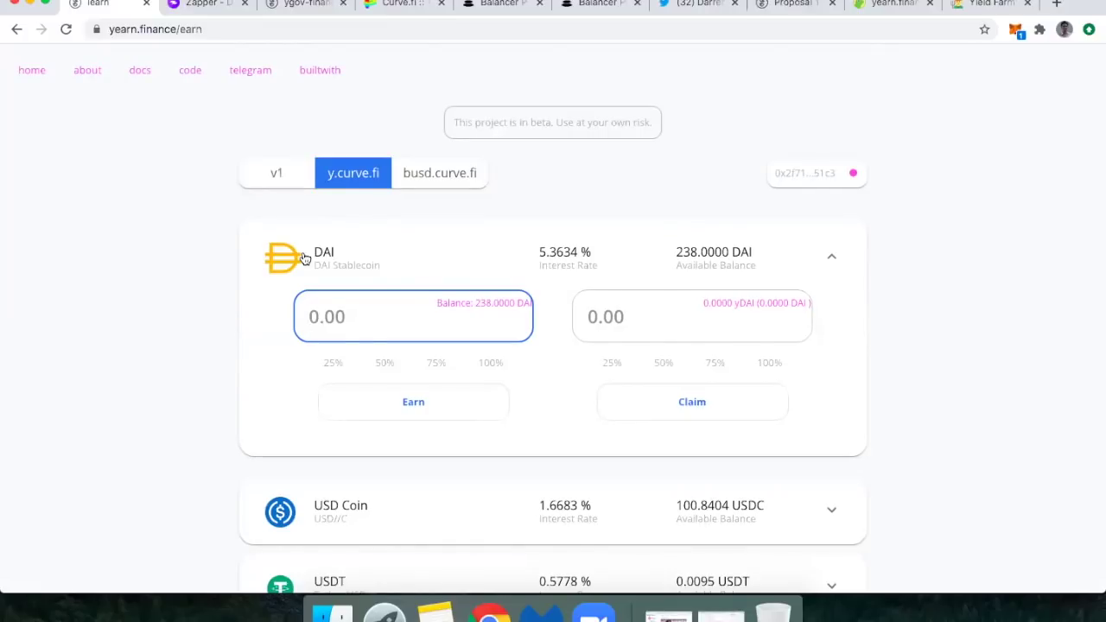
left_click(386, 5)
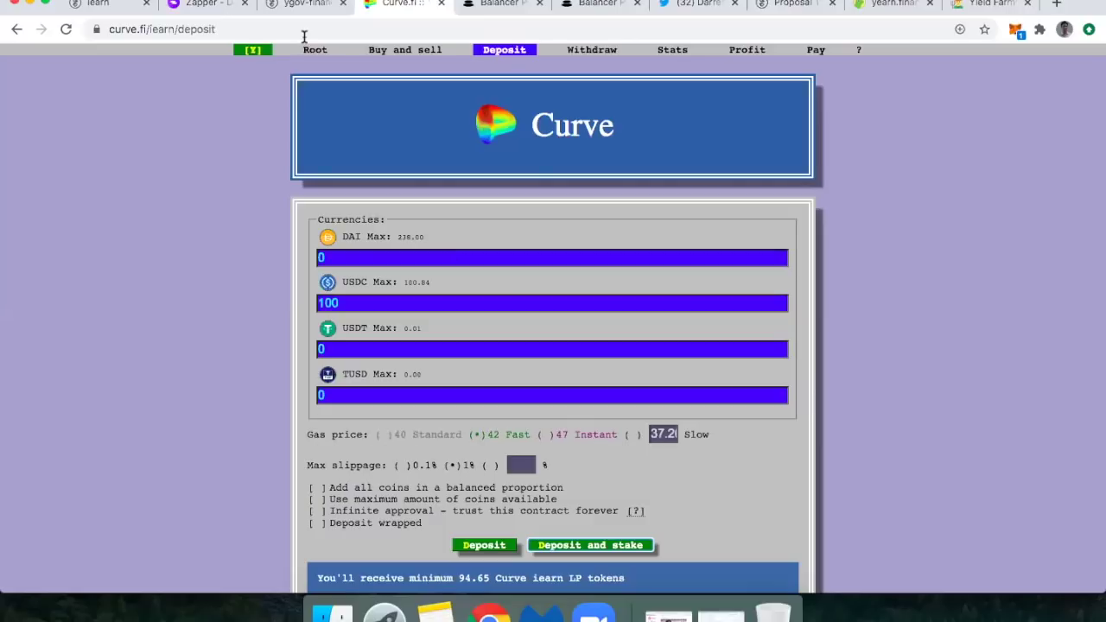
left_click(289, 8)
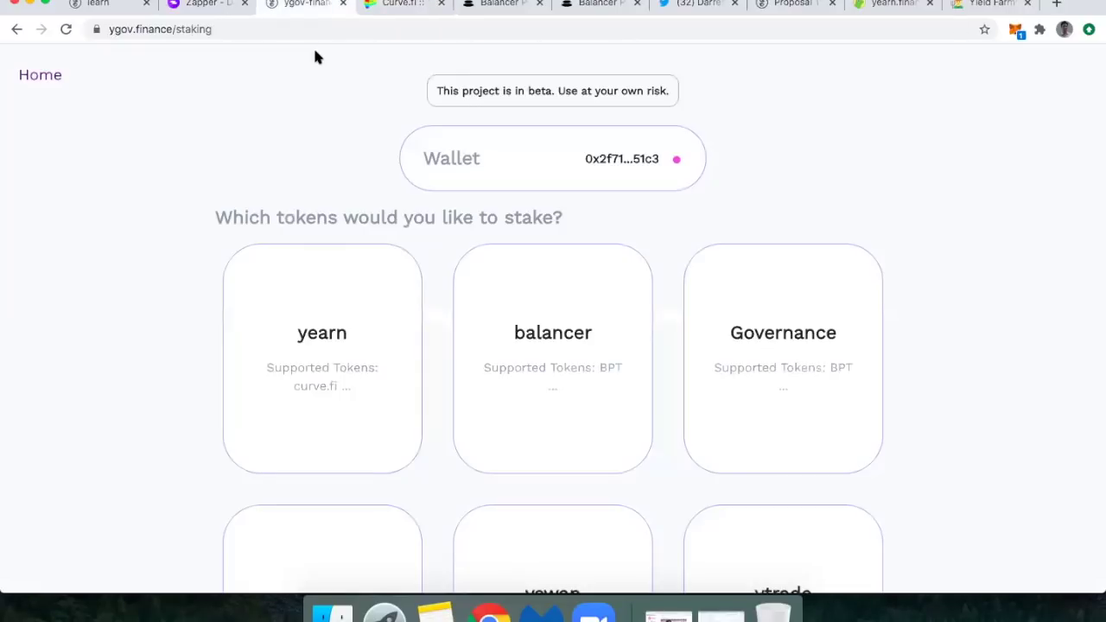
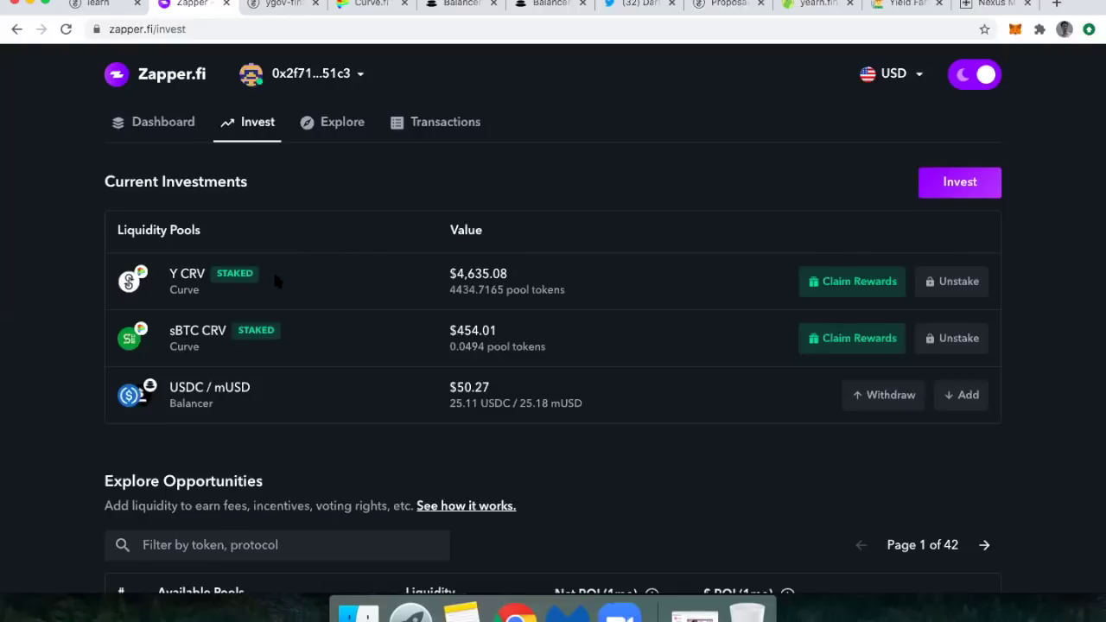
Check the staked amount and YFI rewards in yGov's yearn pool, and compare Balancer's YFI and DAI pool with yGov's balancer pool
left_click(275, 5)
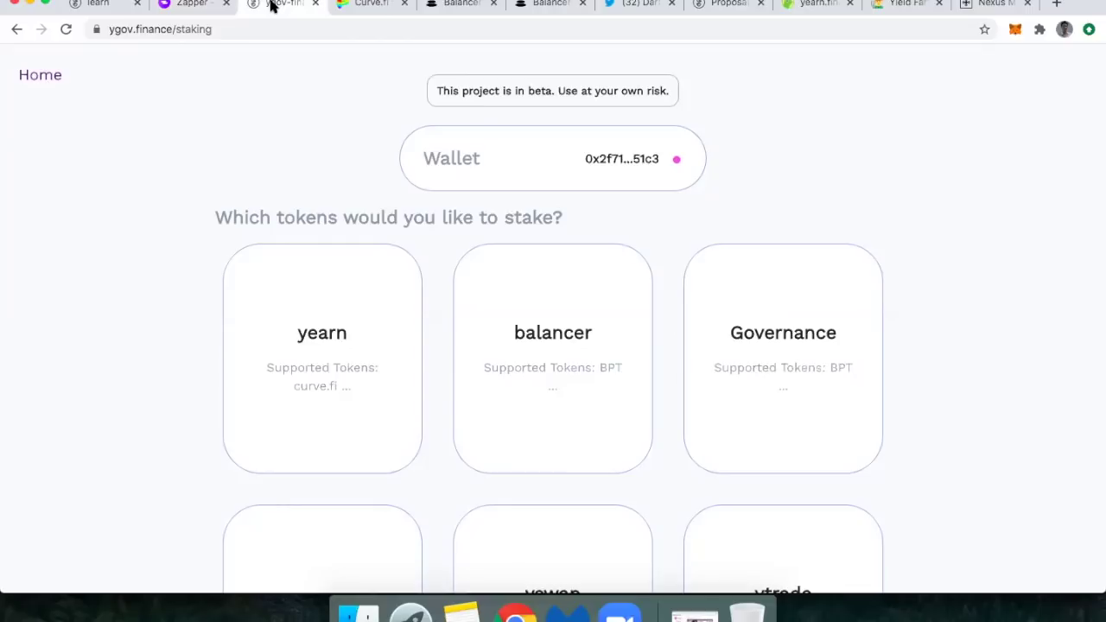
left_click(314, 379)
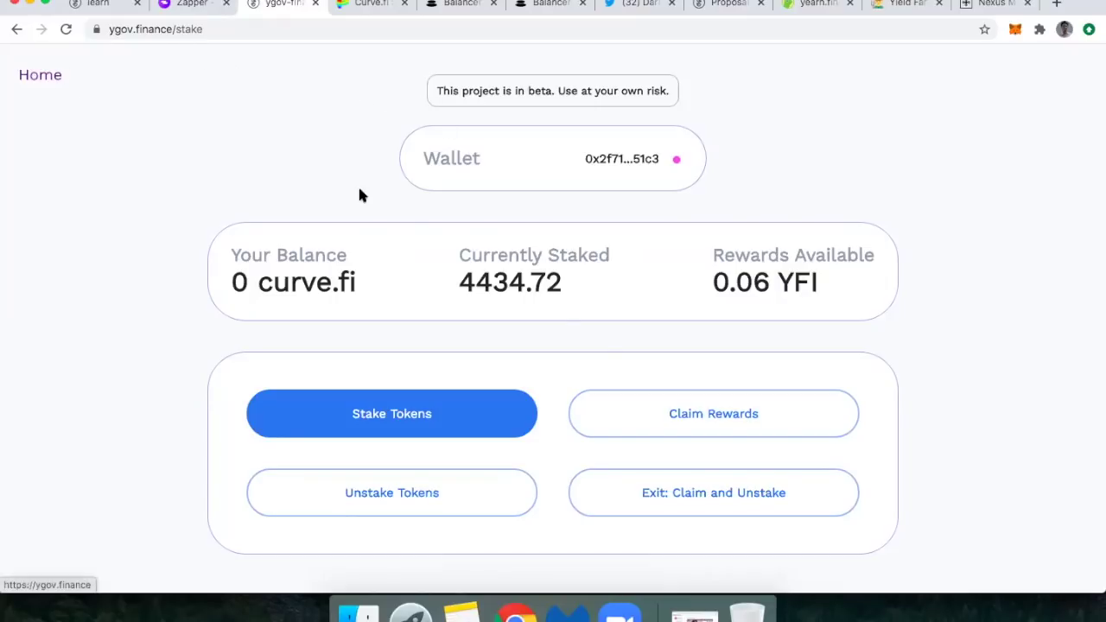
left_click(461, 6)
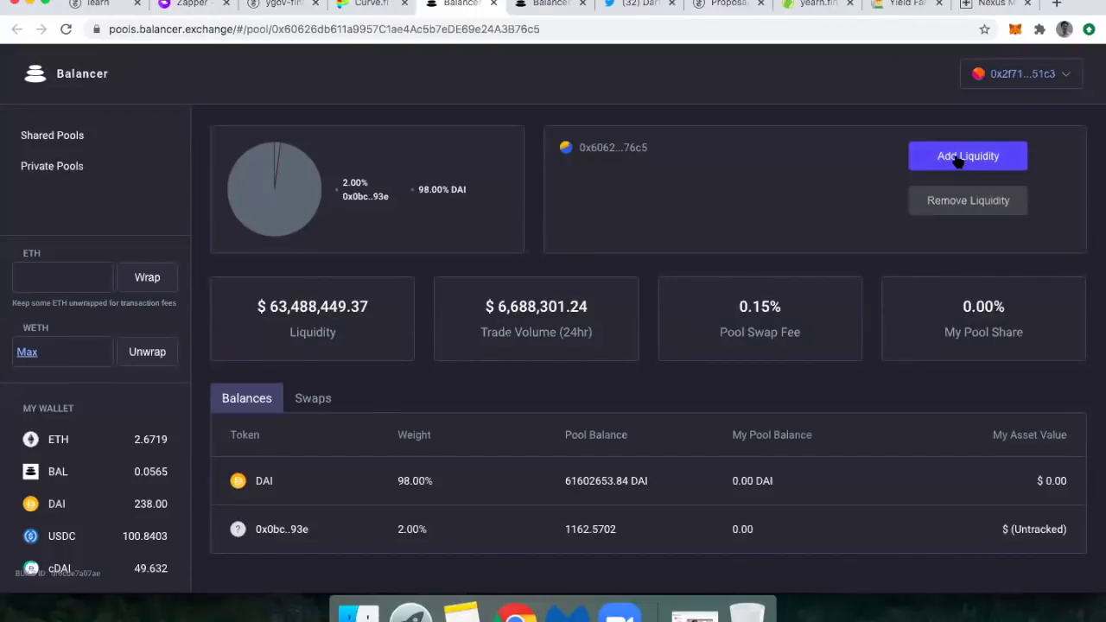
left_click(288, 7)
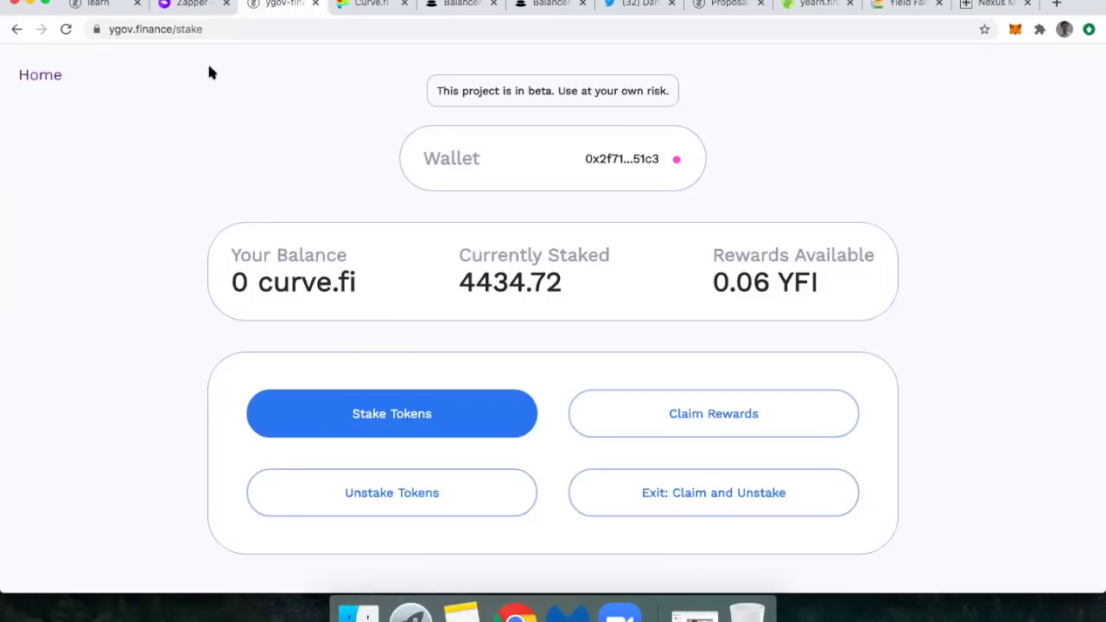
left_click(43, 78)
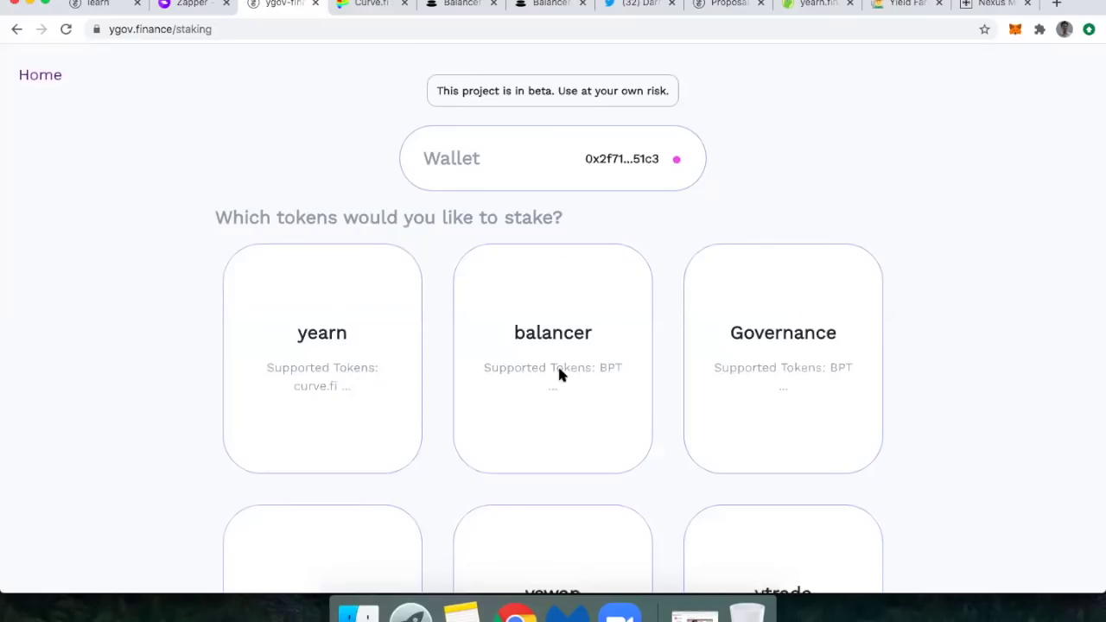
left_click(558, 373)
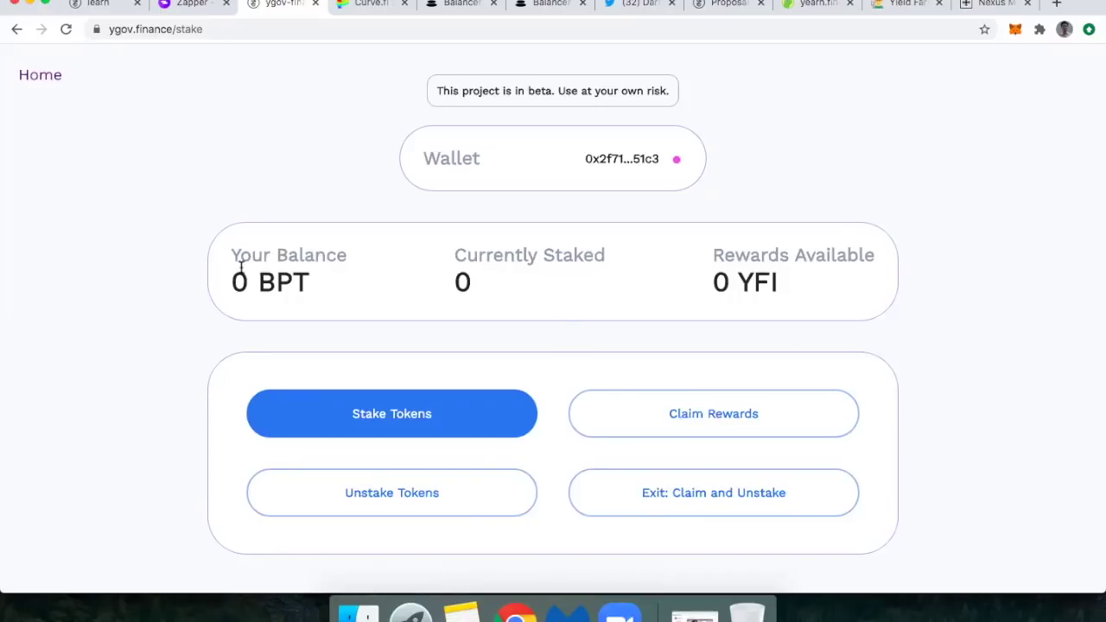